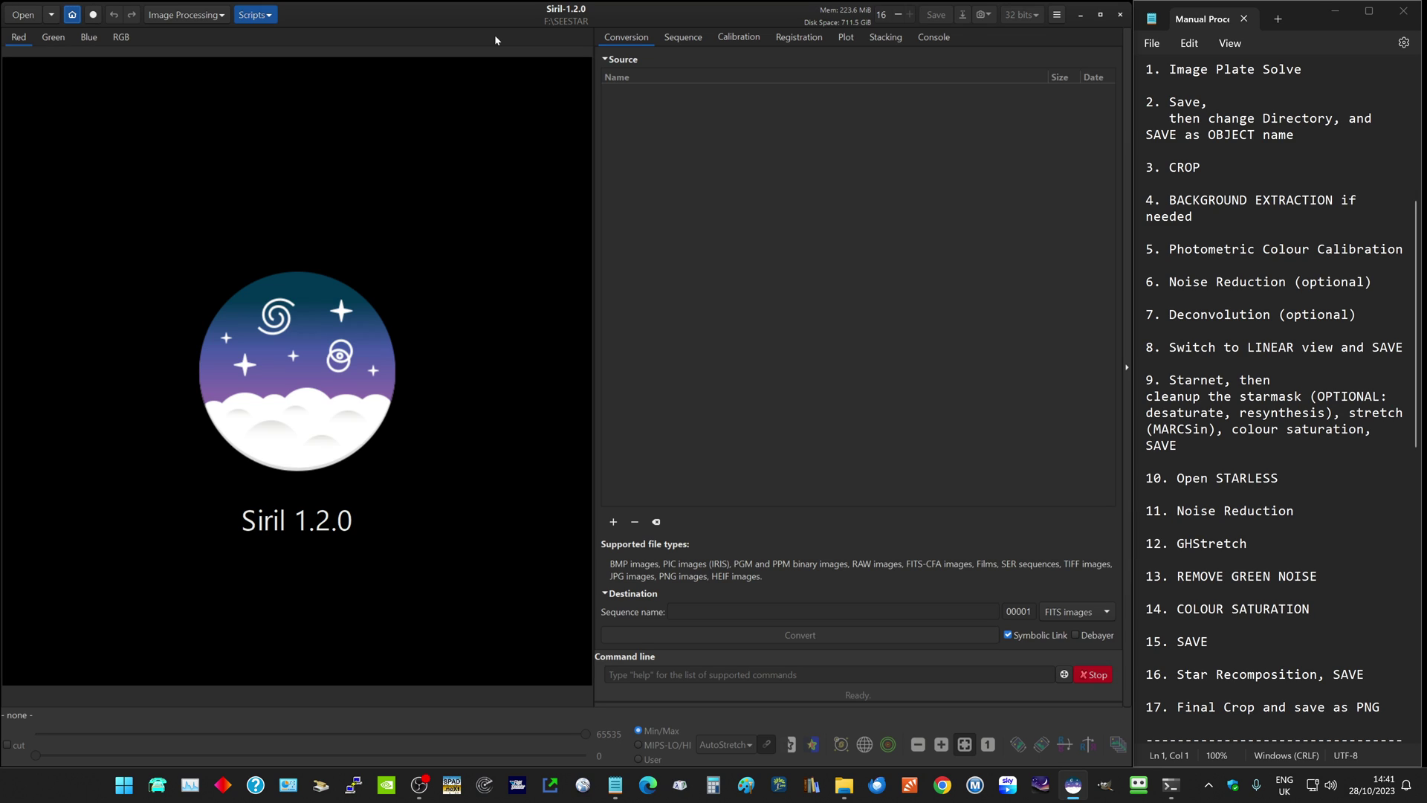
# - Switch away from Siril with Alt+Tab toward the NGC281W folder in File Explorer
pyautogui.hotkey('alt', 'Tab')
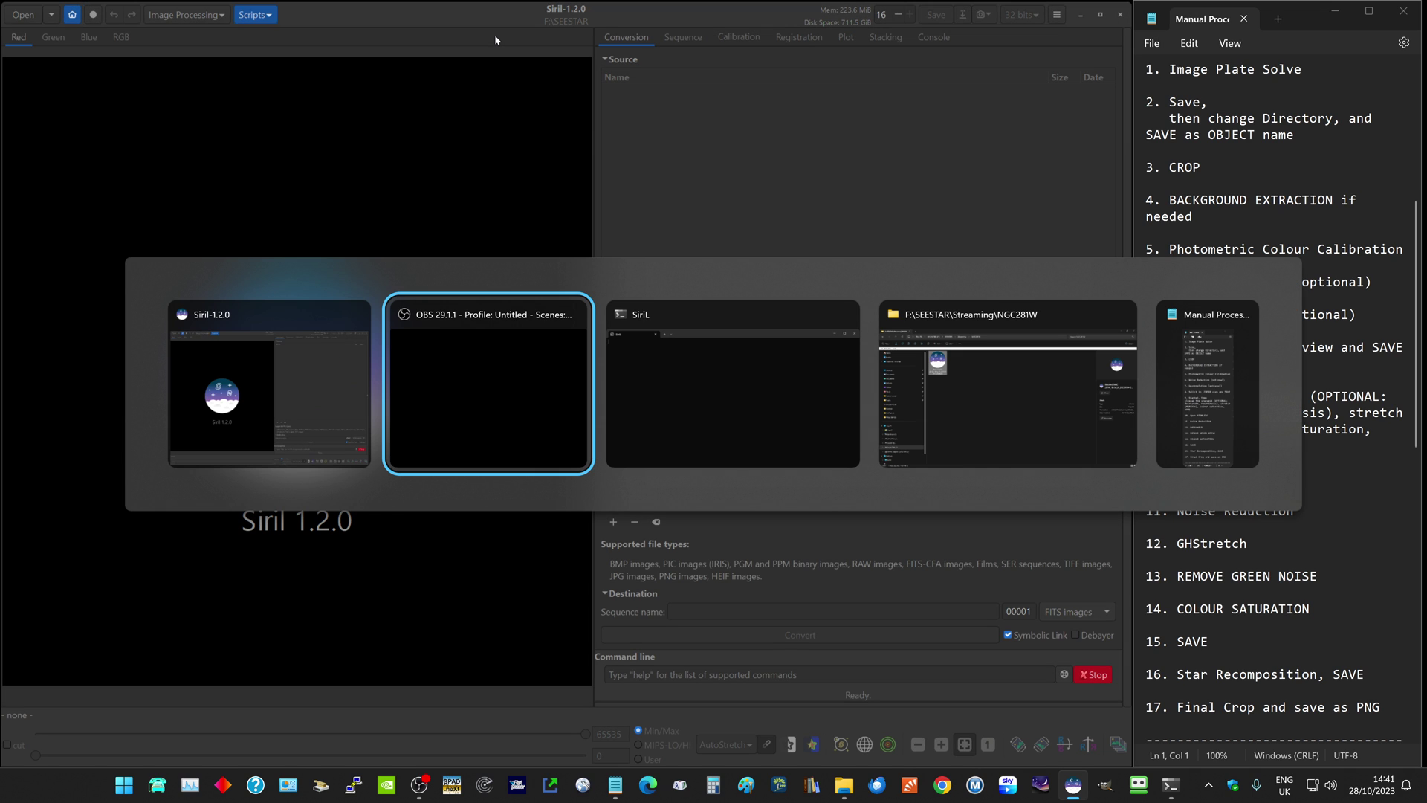
# - Check the Stacked_NGC 281W .fit file's details in the NGC281W folder, then close File Explorer
pyautogui.hotkey('alt', 'Tab')
pyautogui.hotkey('alt', 'Tab')
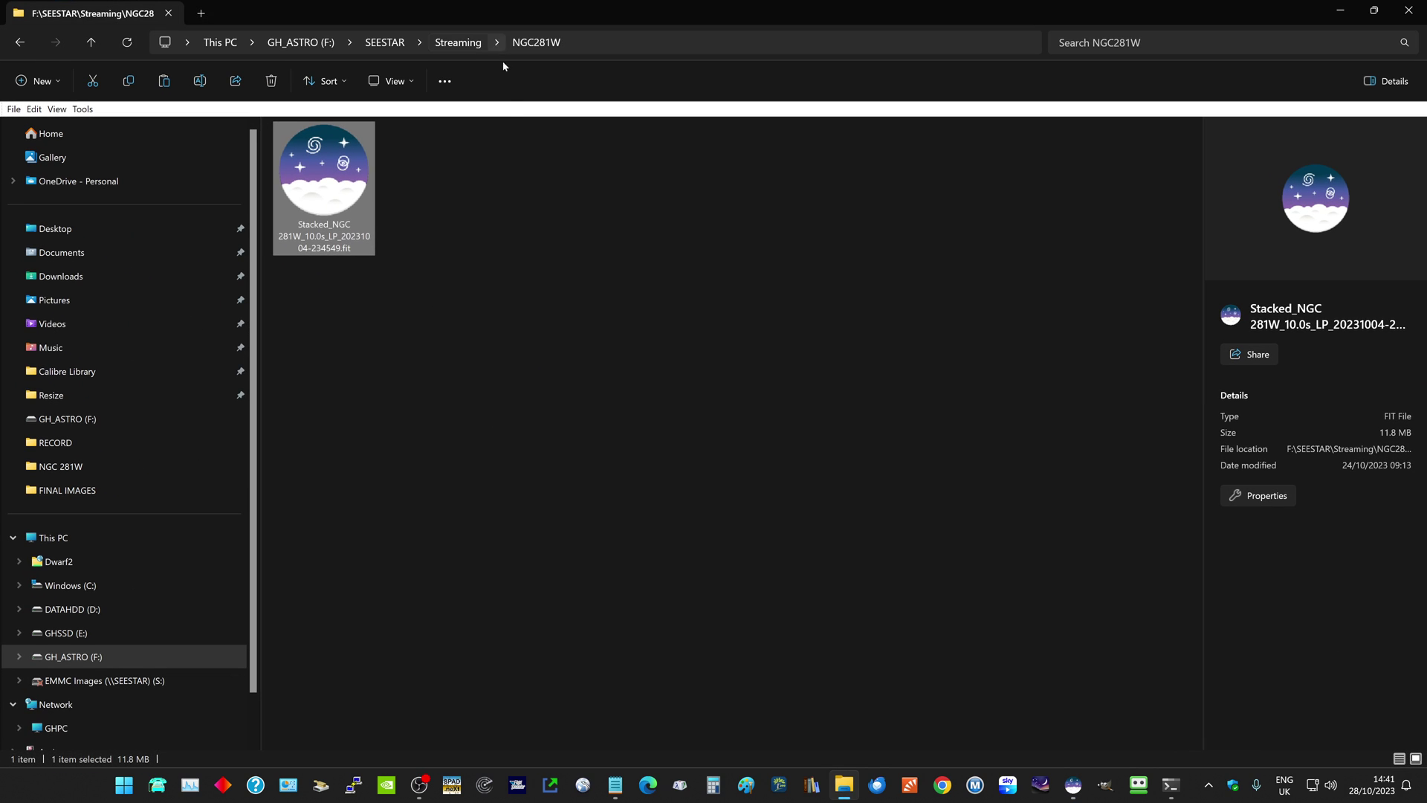
pyautogui.click(474, 288)
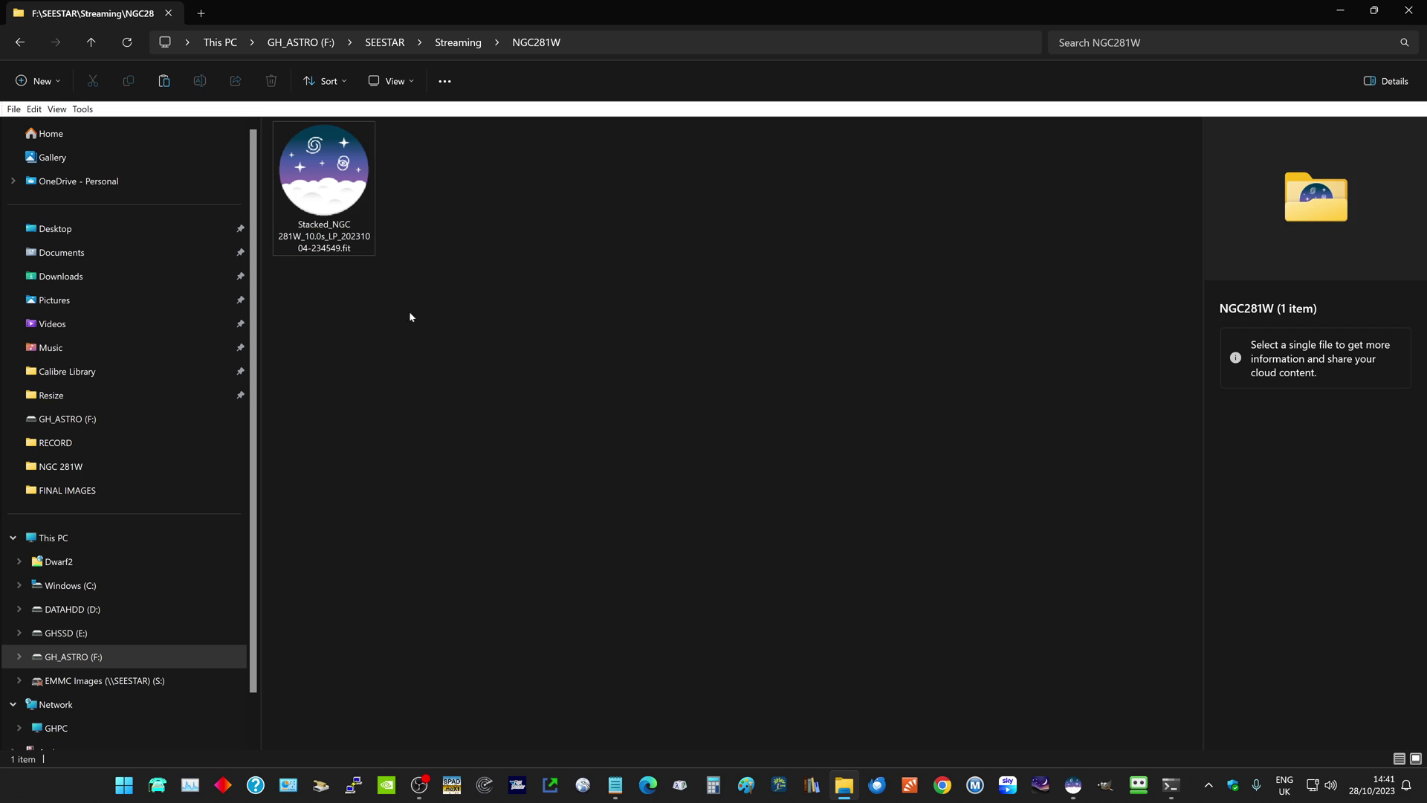
pyautogui.click(324, 246)
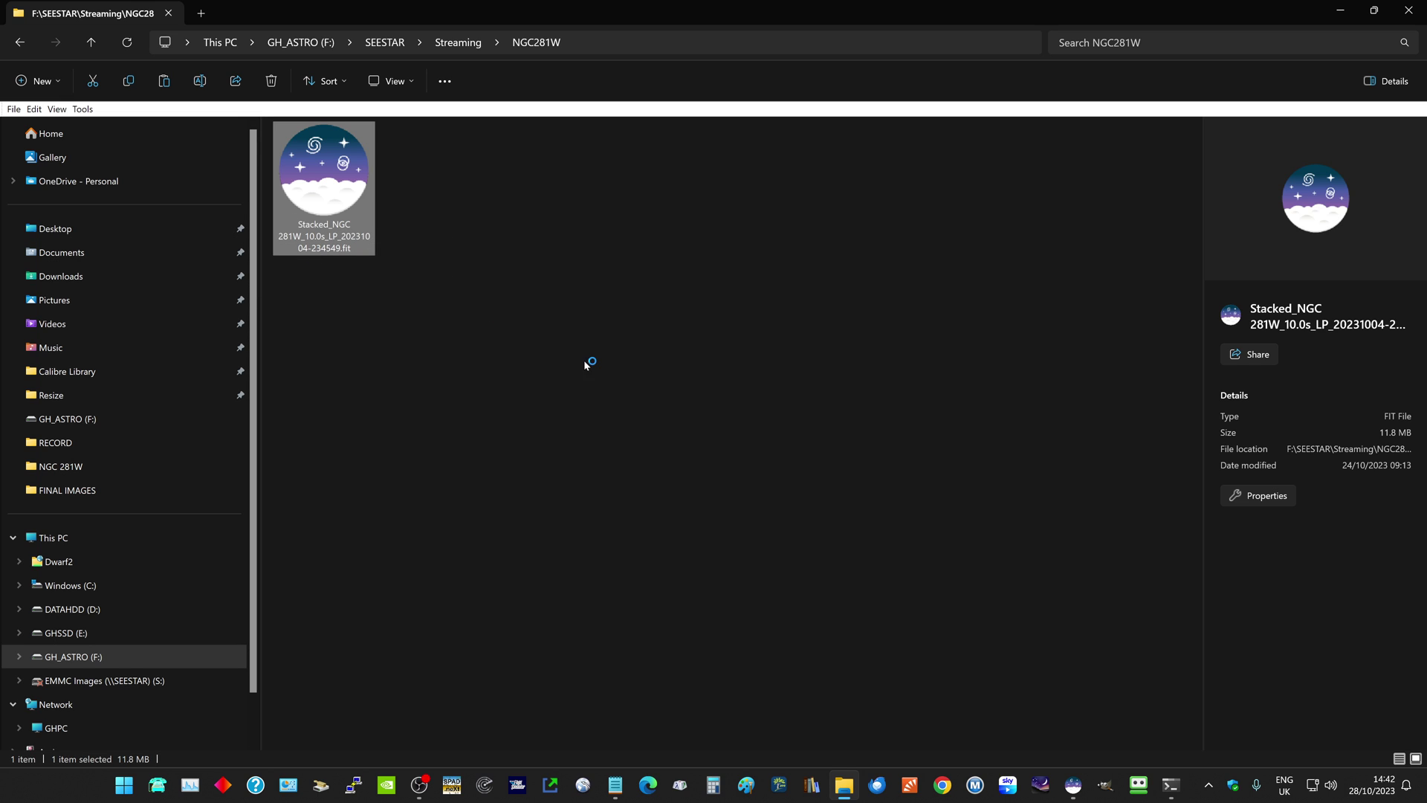
pyautogui.click(1412, 9)
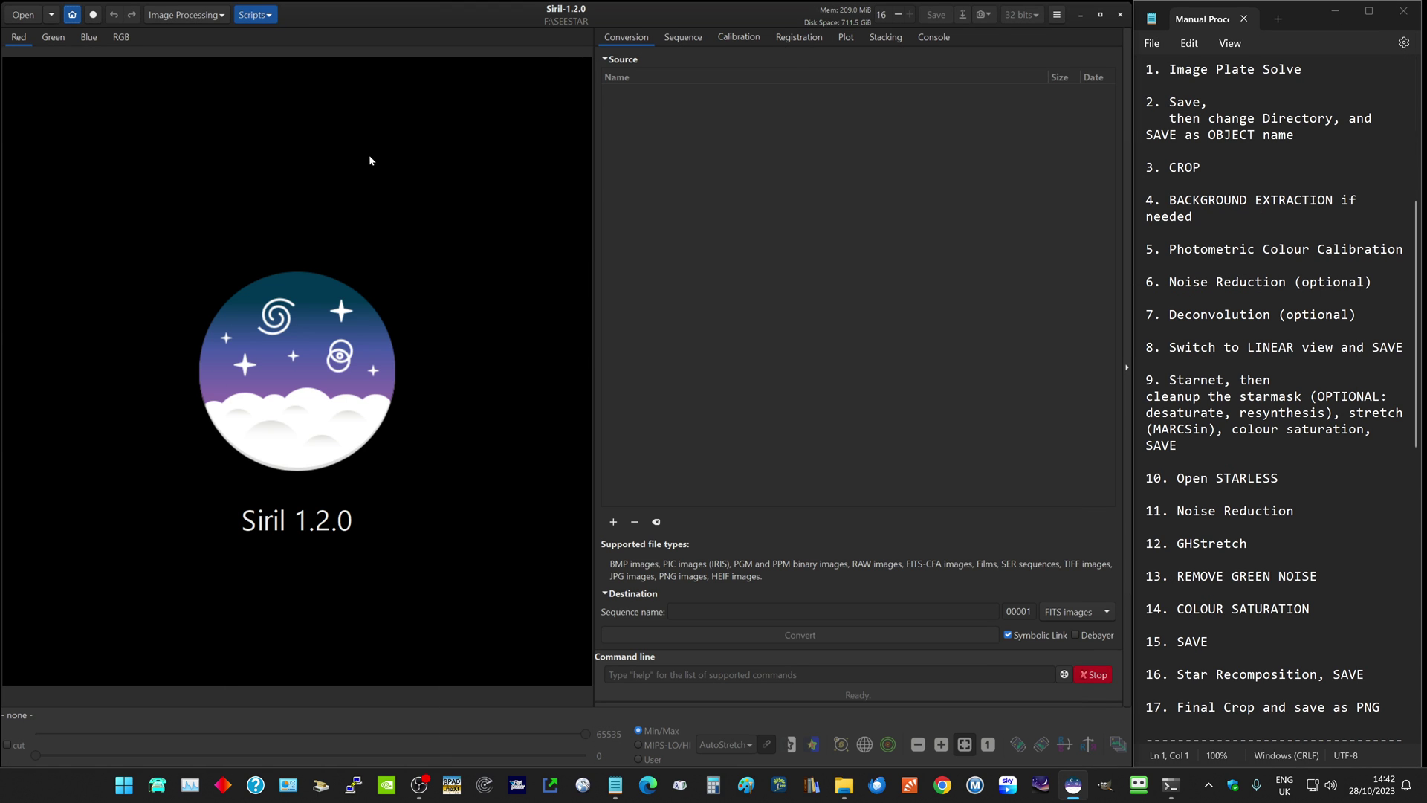
# - Set Siril's working directory to F:\SEESTAR\Streaming\NGC281W
pyautogui.click(74, 19)
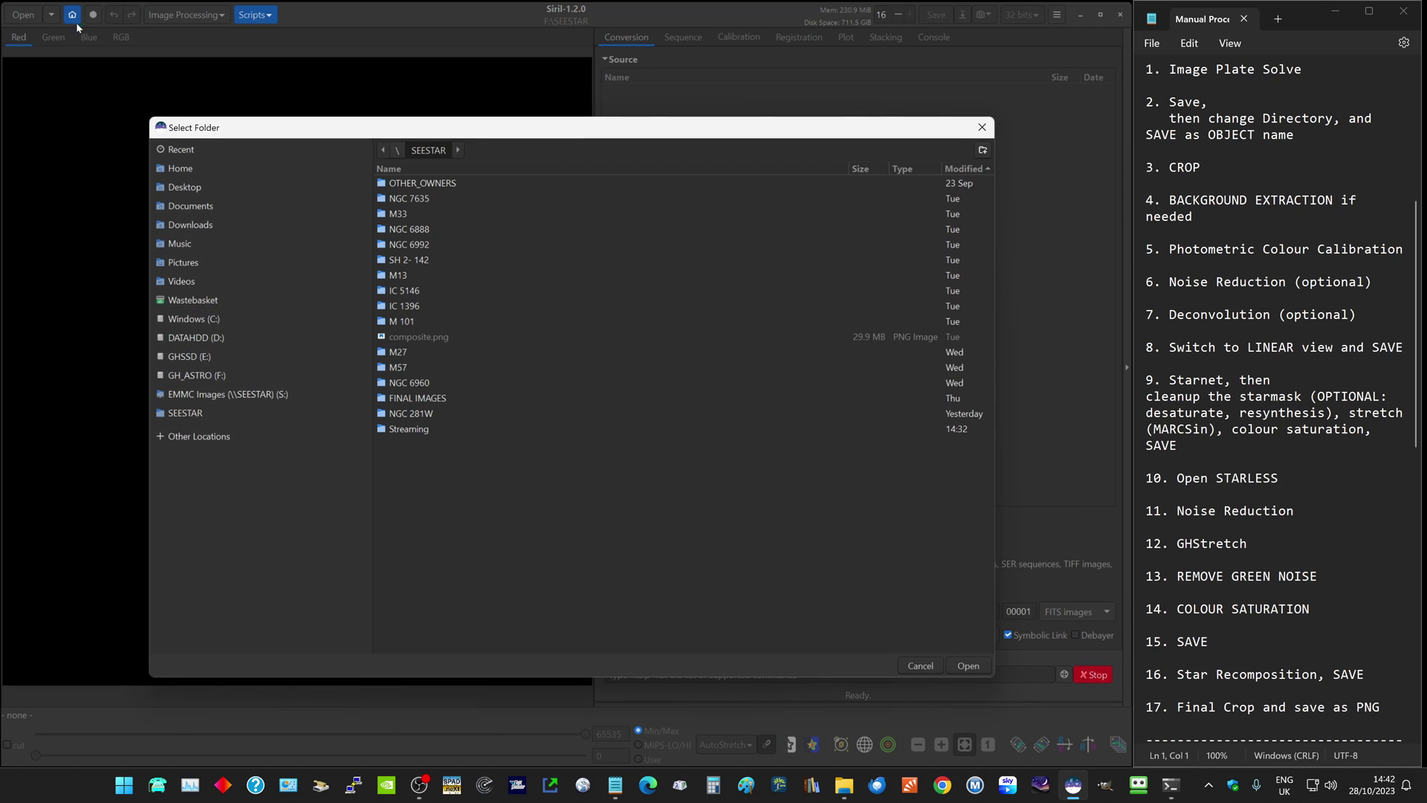
pyautogui.doubleClick(405, 430)
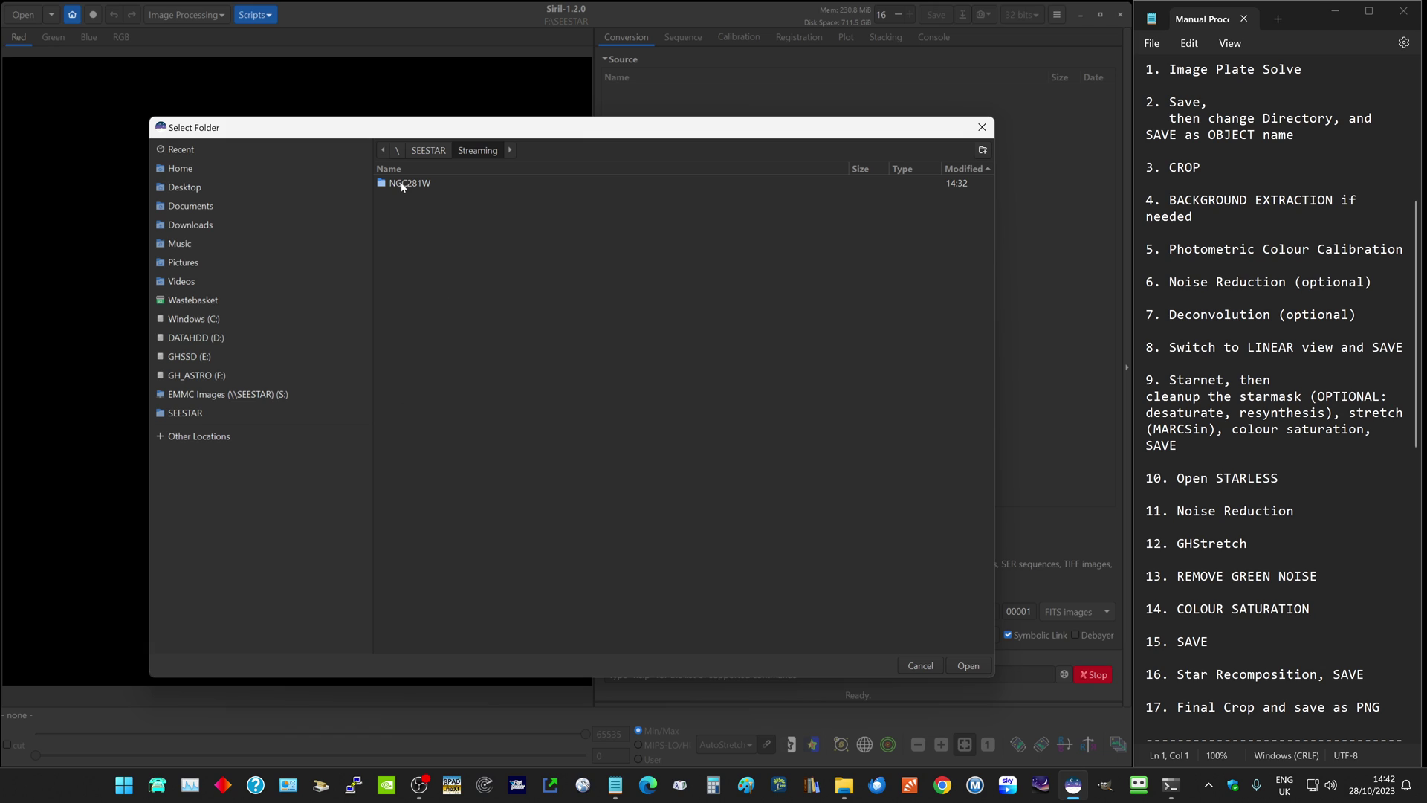
pyautogui.doubleClick(405, 183)
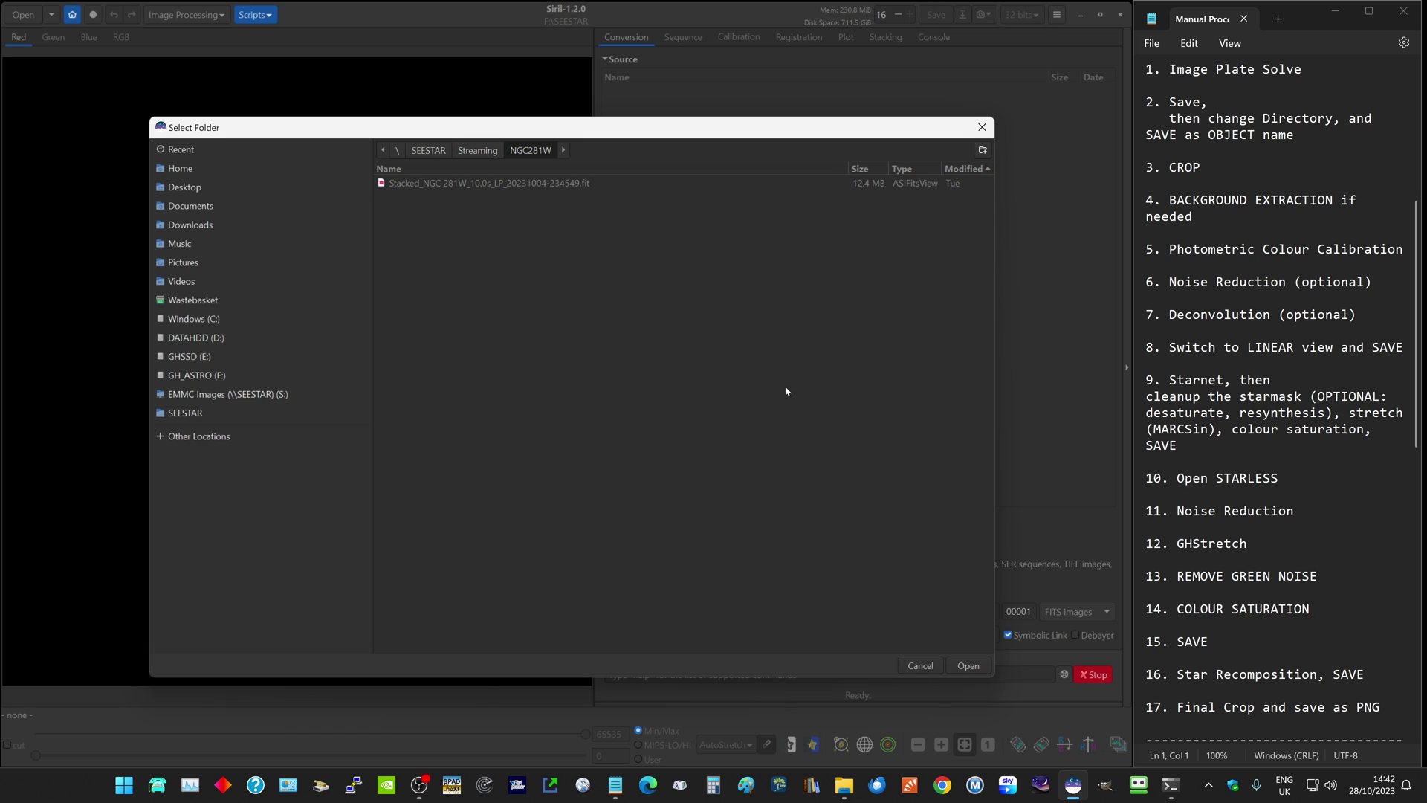
pyautogui.click(980, 666)
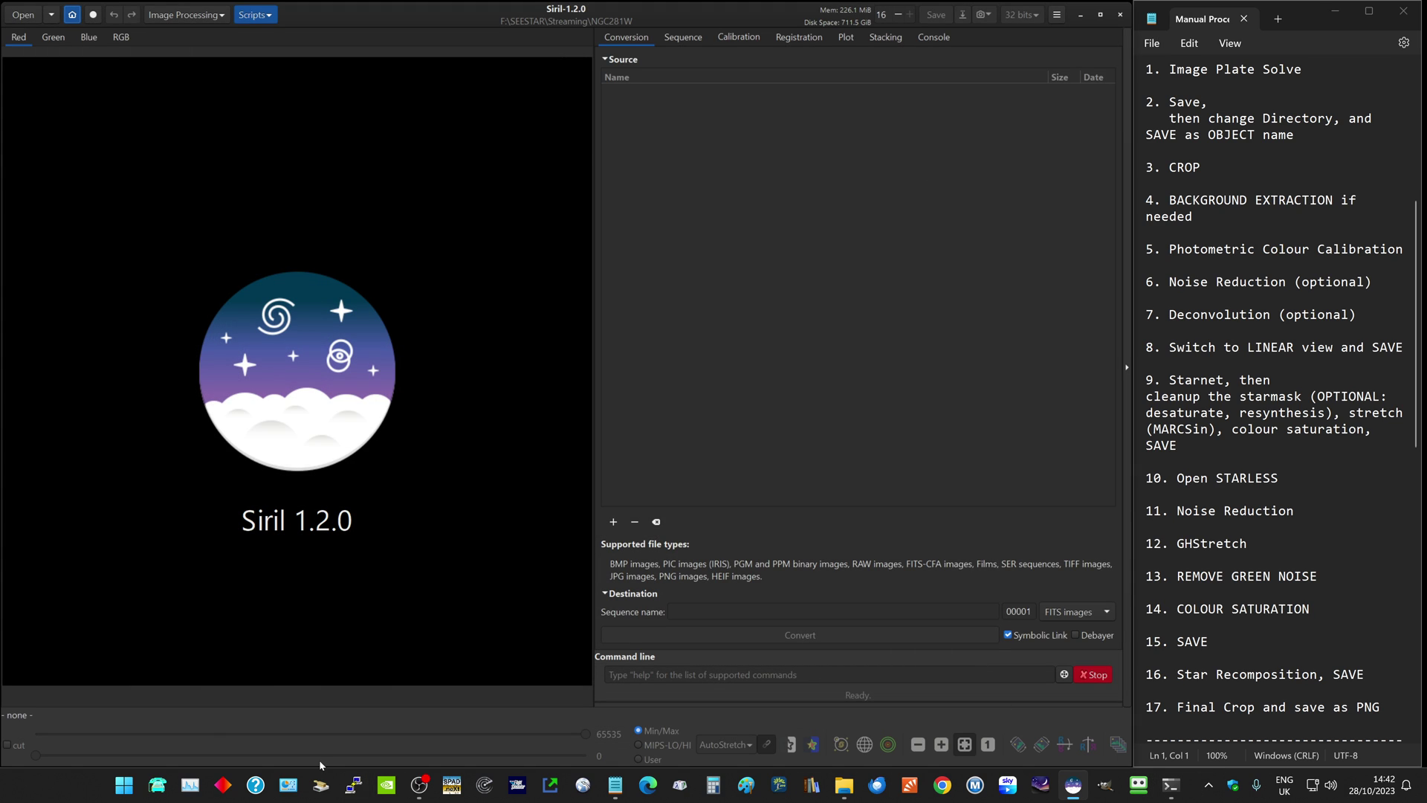
pyautogui.click(426, 790)
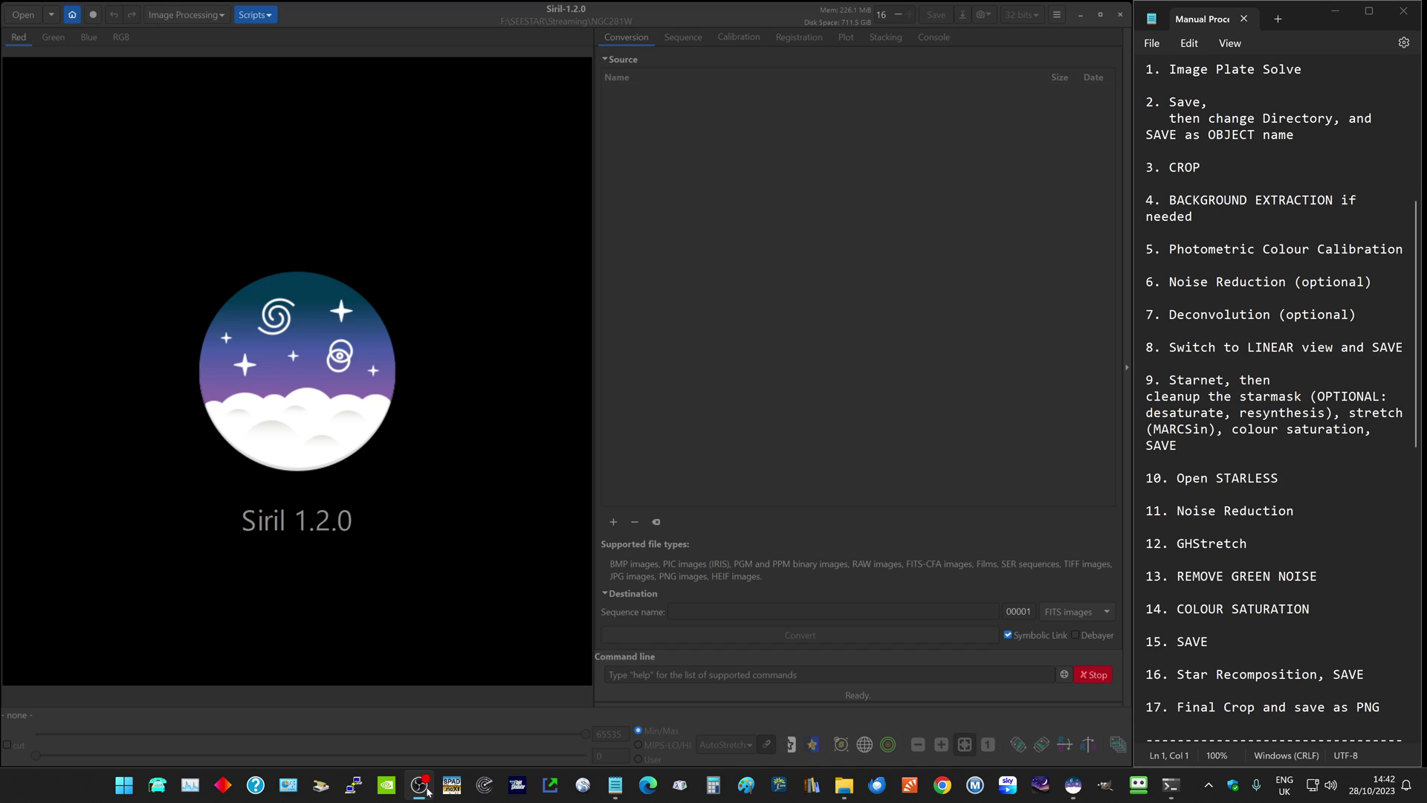
# - Load Stacked_NGC 281W .fit and unlink autostretch channels to remove the green cast
pyautogui.click(699, 450)
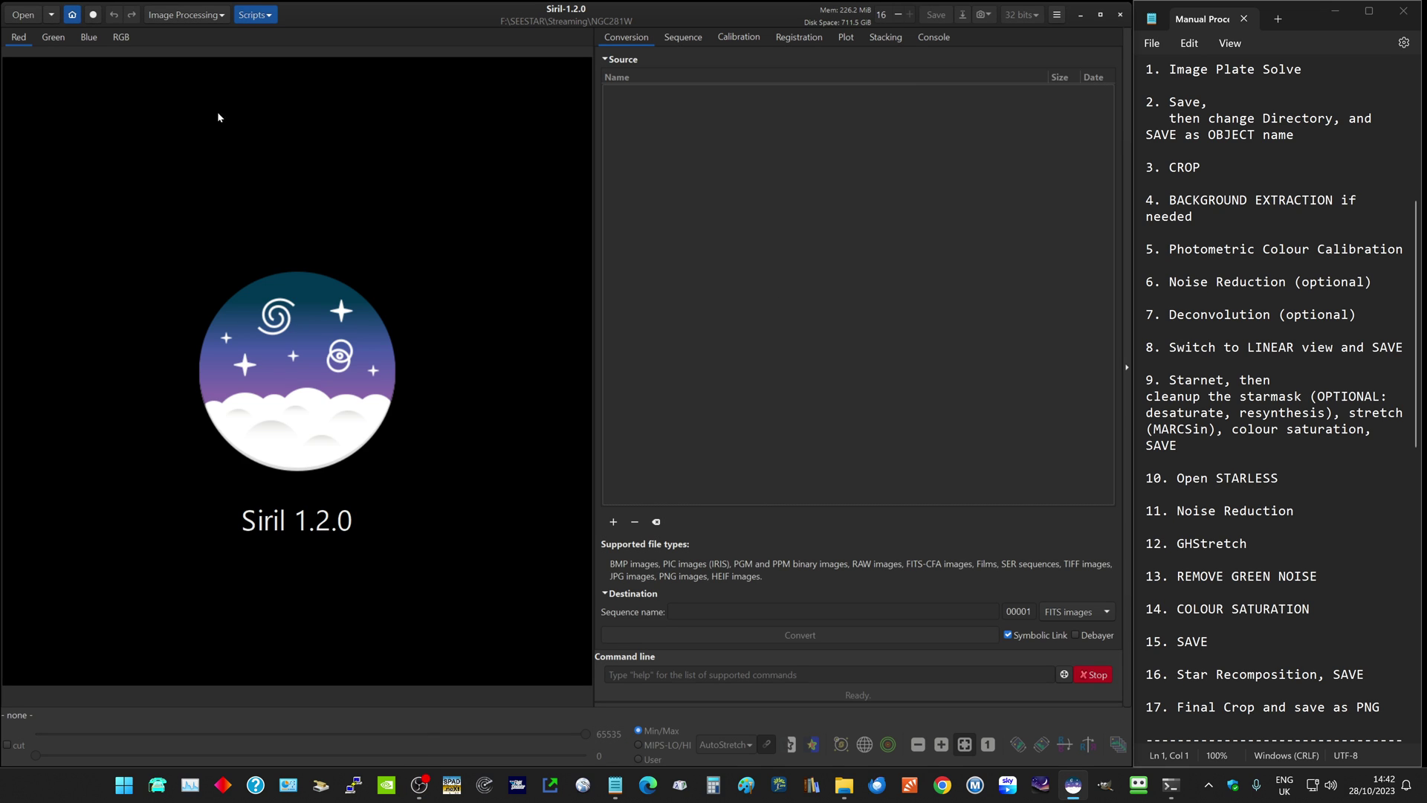
pyautogui.click(23, 14)
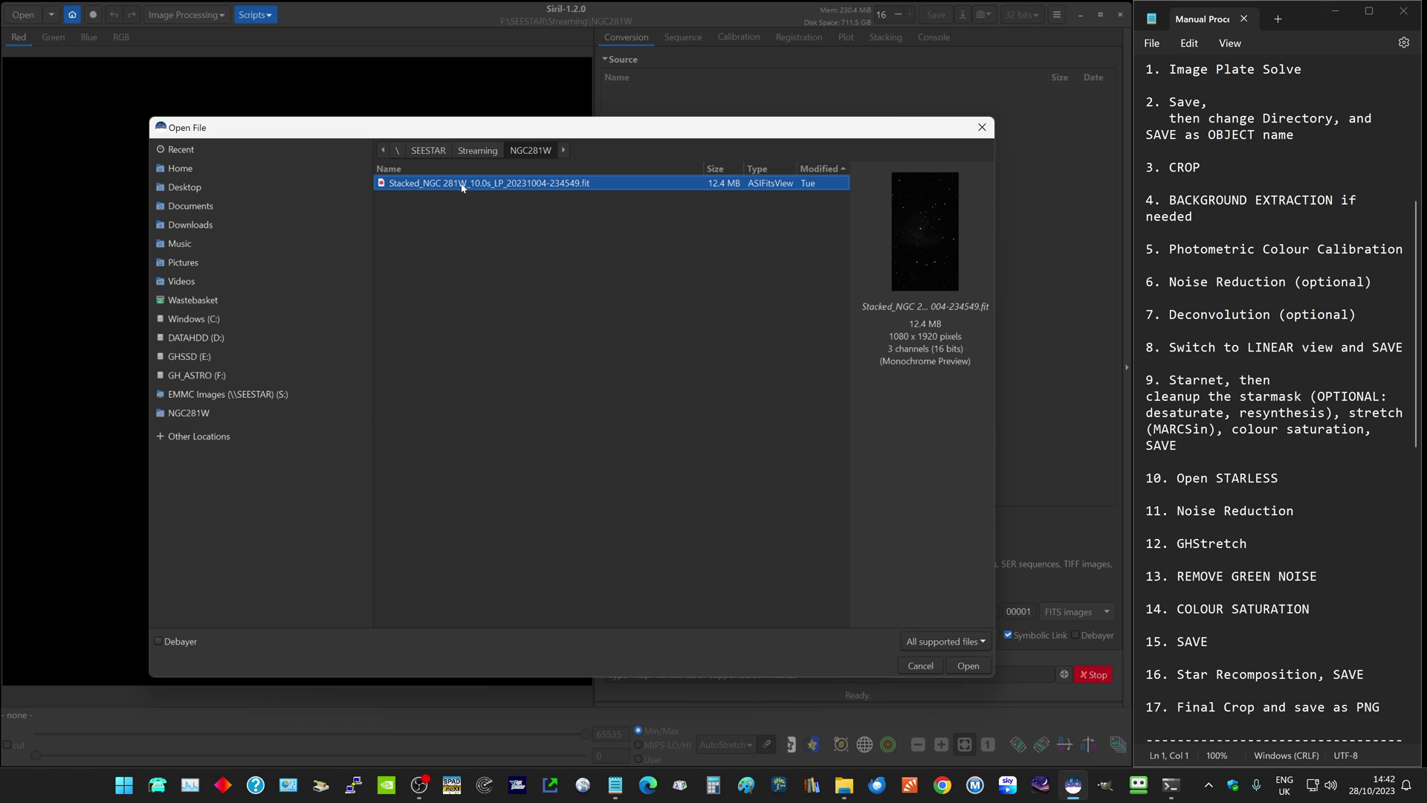
pyautogui.doubleClick(461, 185)
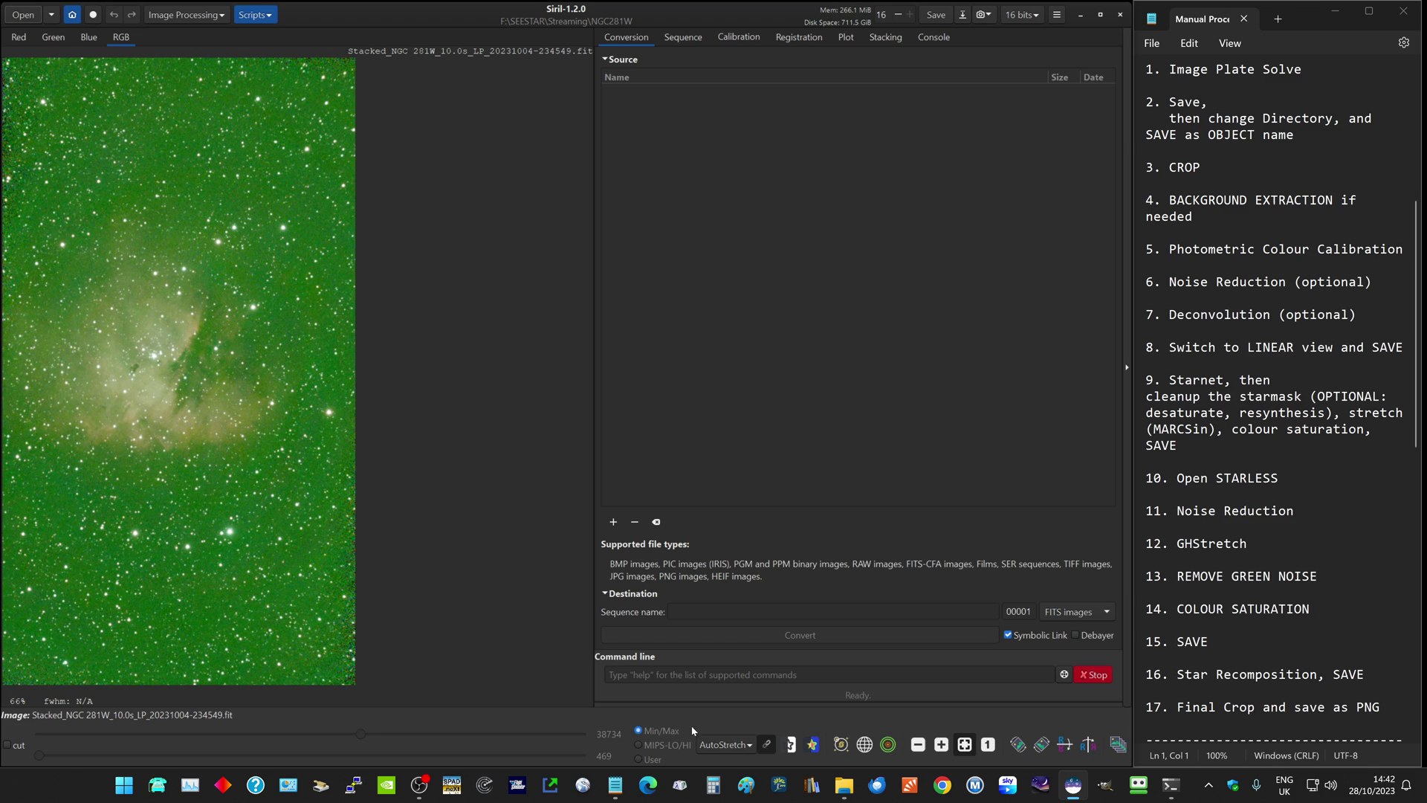
pyautogui.click(767, 745)
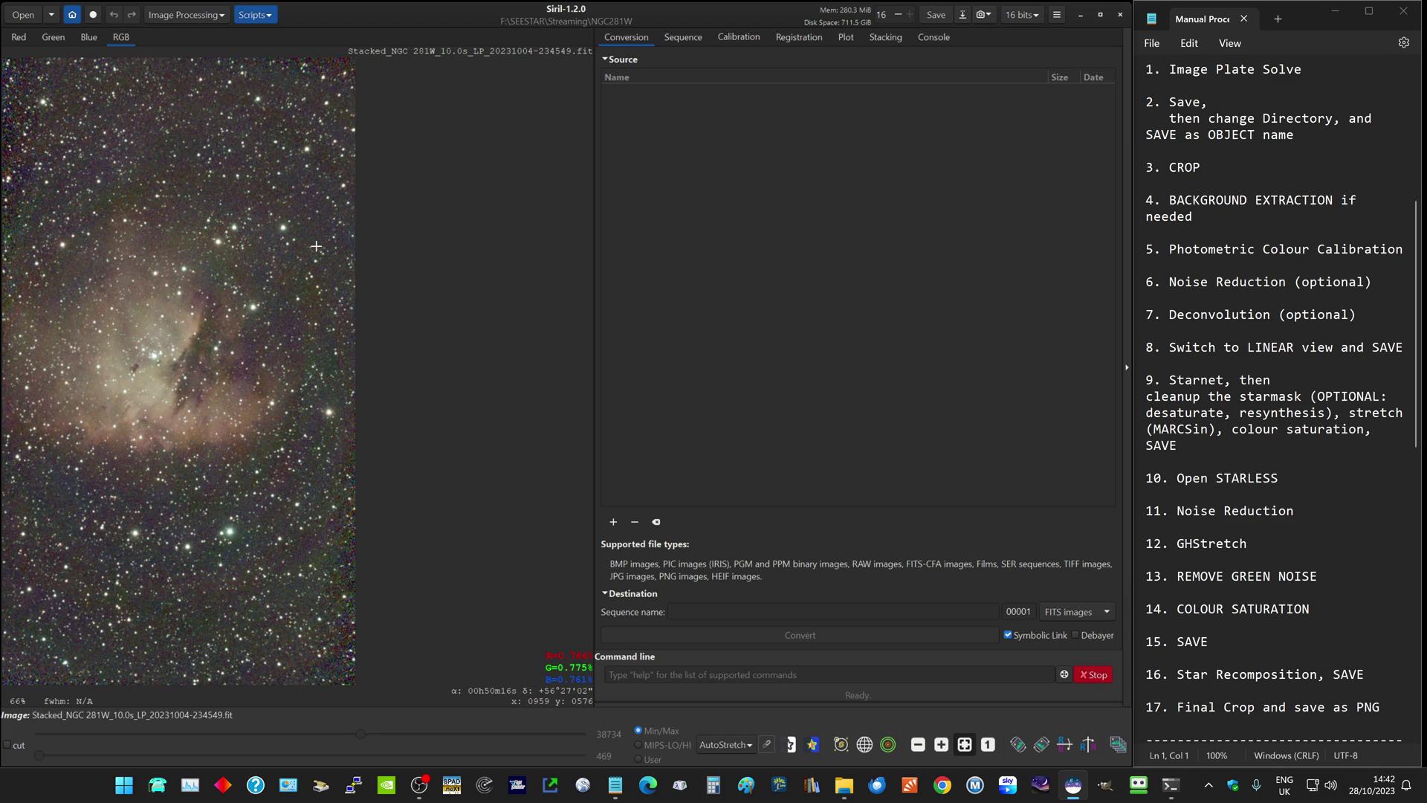
# - Plate-solve the image (2.372 arcsec/px, centre 00h52m50s +56°34'06"), briefly toggling object names
pyautogui.click(1056, 14)
pyautogui.moveTo(1038, 43)
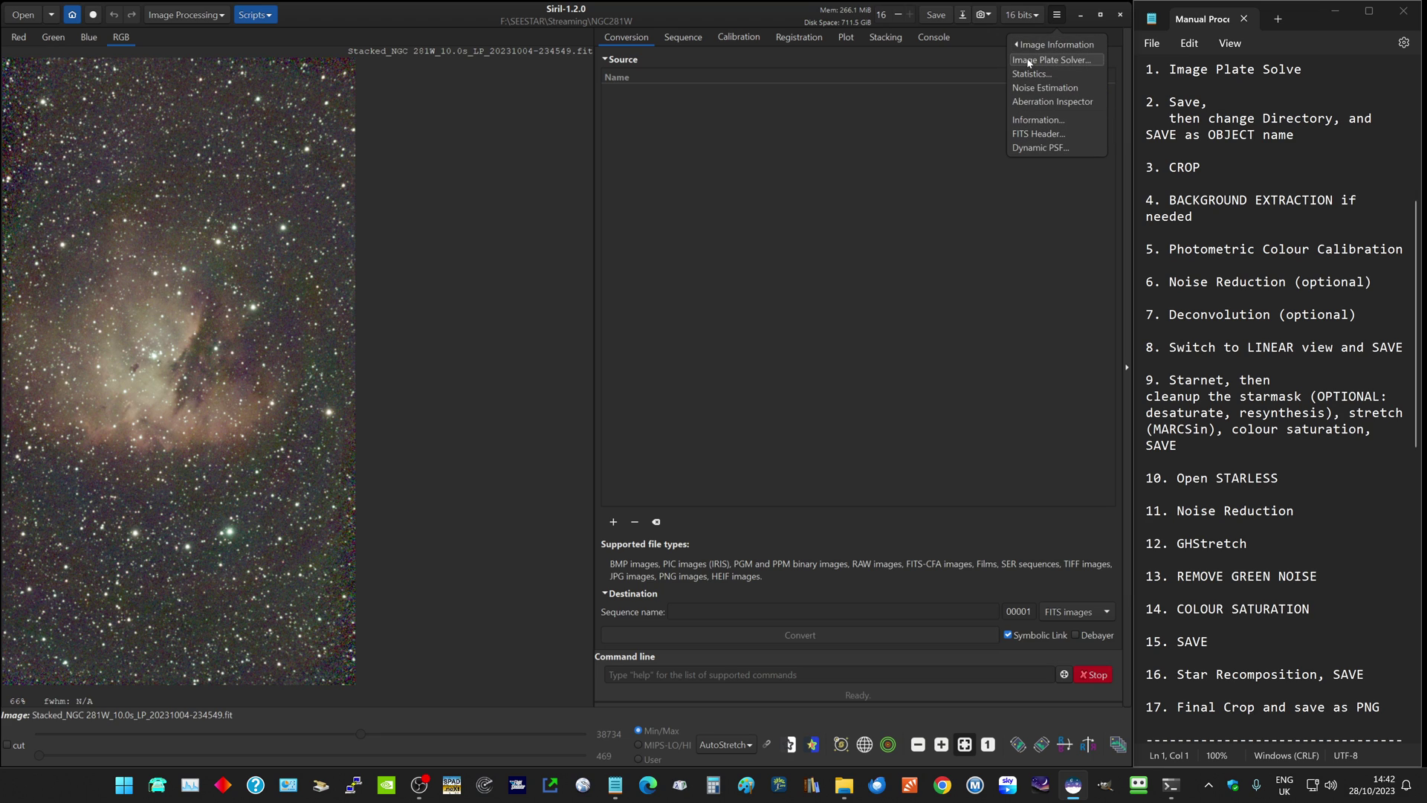
pyautogui.click(1041, 60)
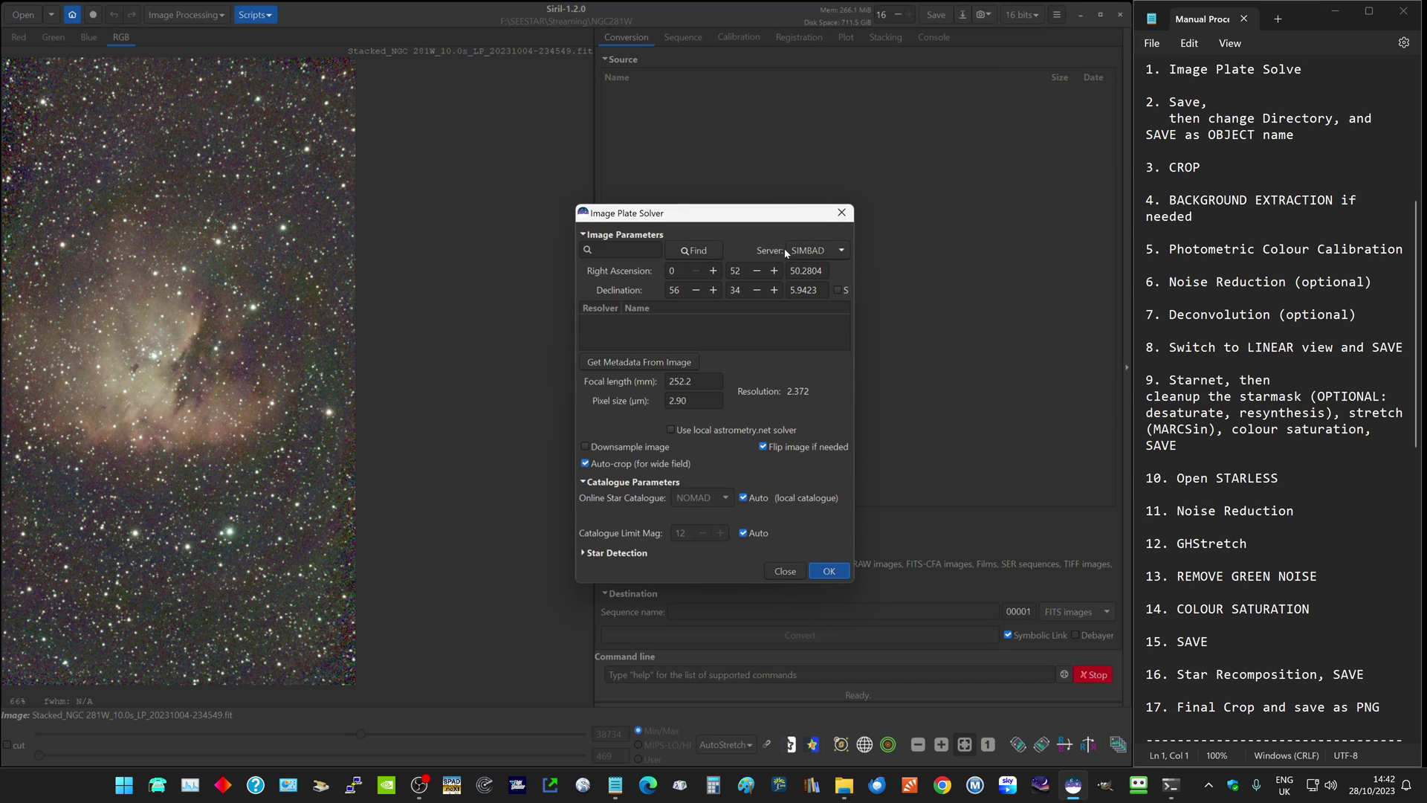
pyautogui.click(830, 570)
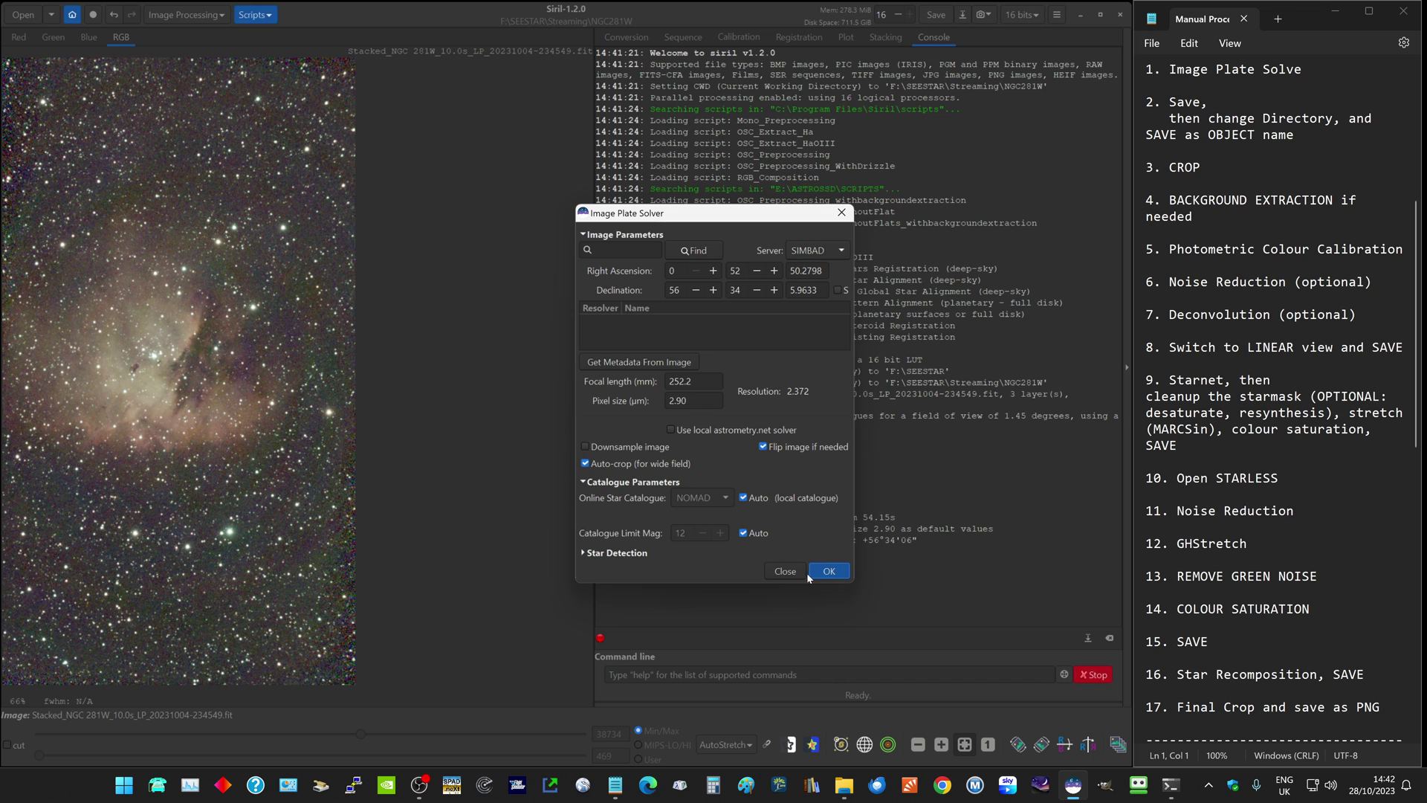
pyautogui.click(783, 570)
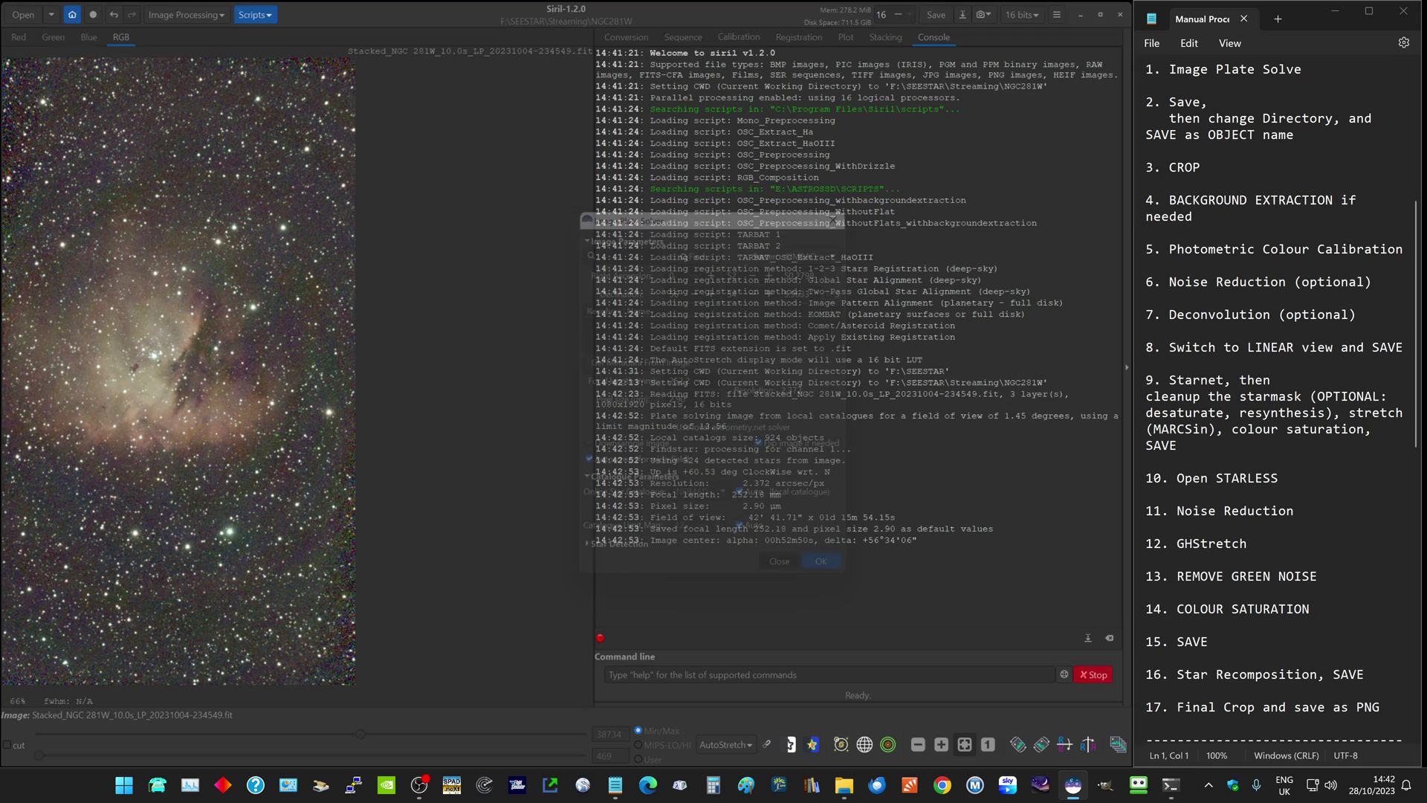
pyautogui.click(842, 747)
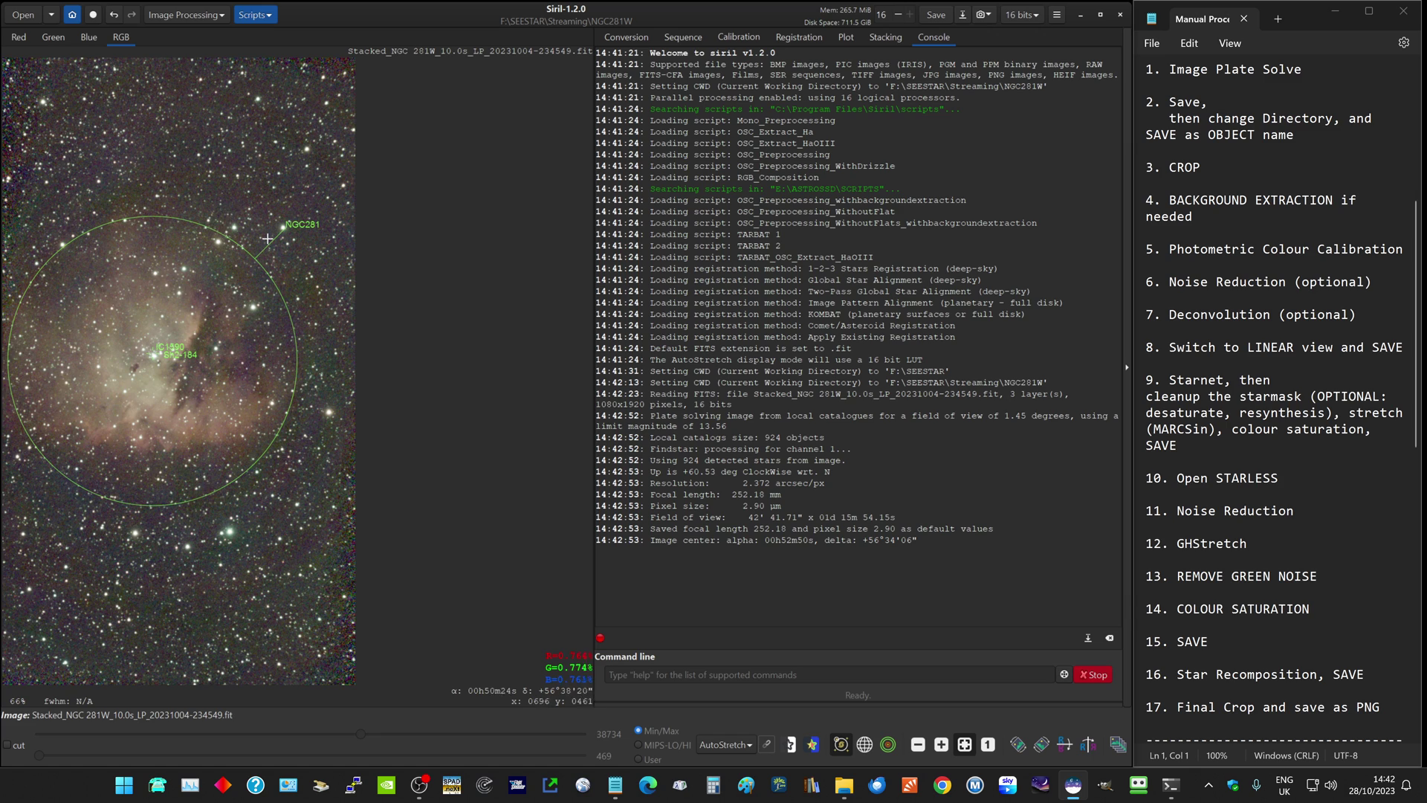
pyautogui.click(842, 748)
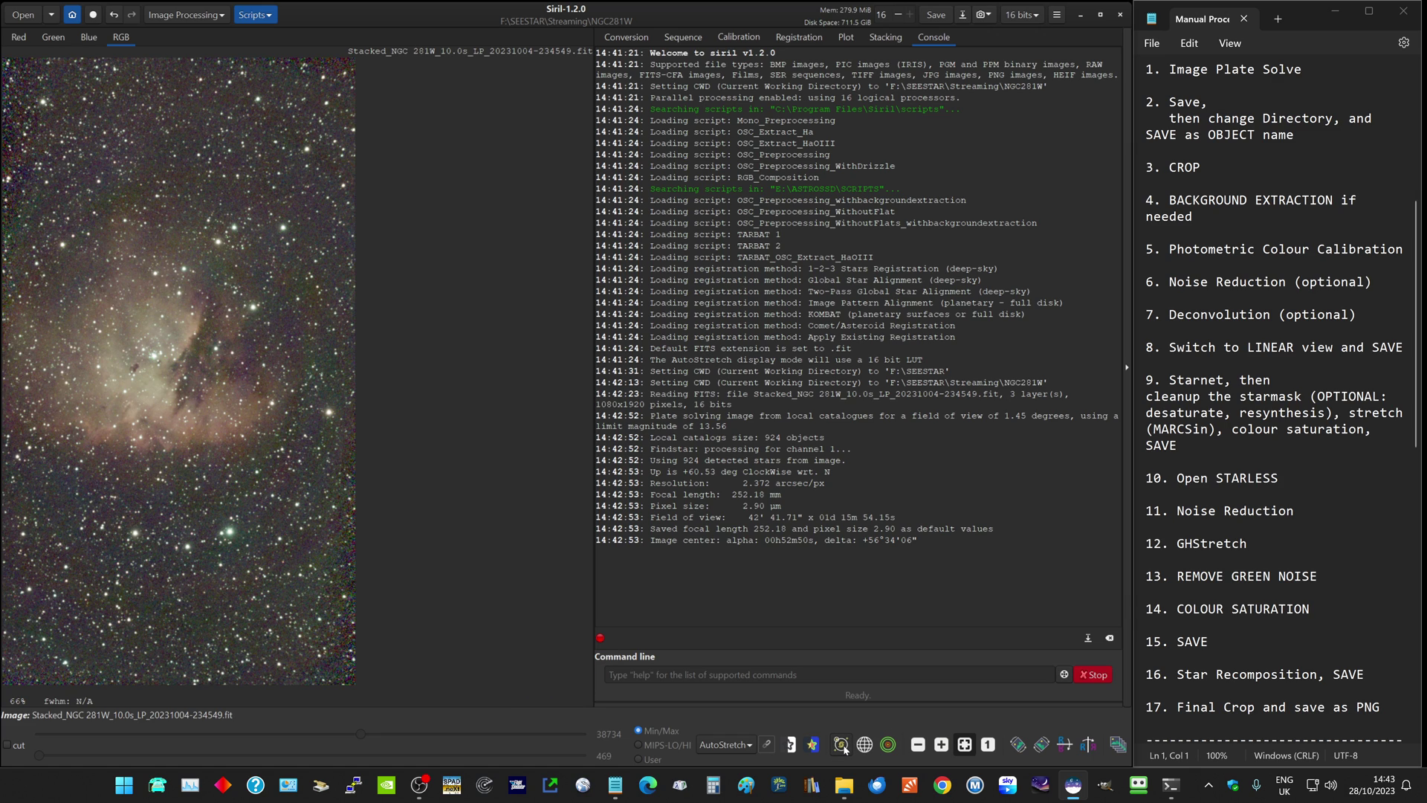
# - Crop the image to a 1:1 square selection positioned over the nebula
pyautogui.rightClick(136, 168)
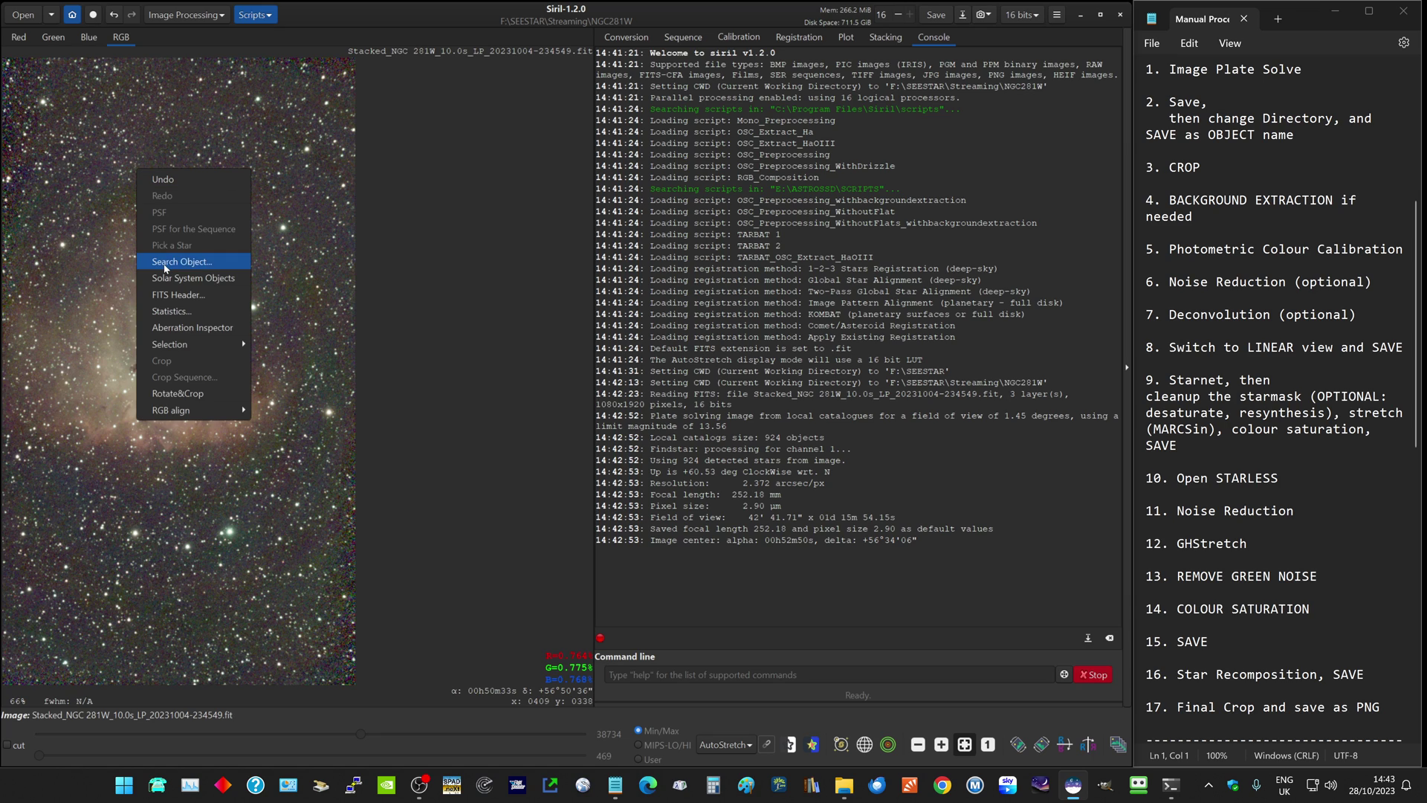
pyautogui.moveTo(173, 346)
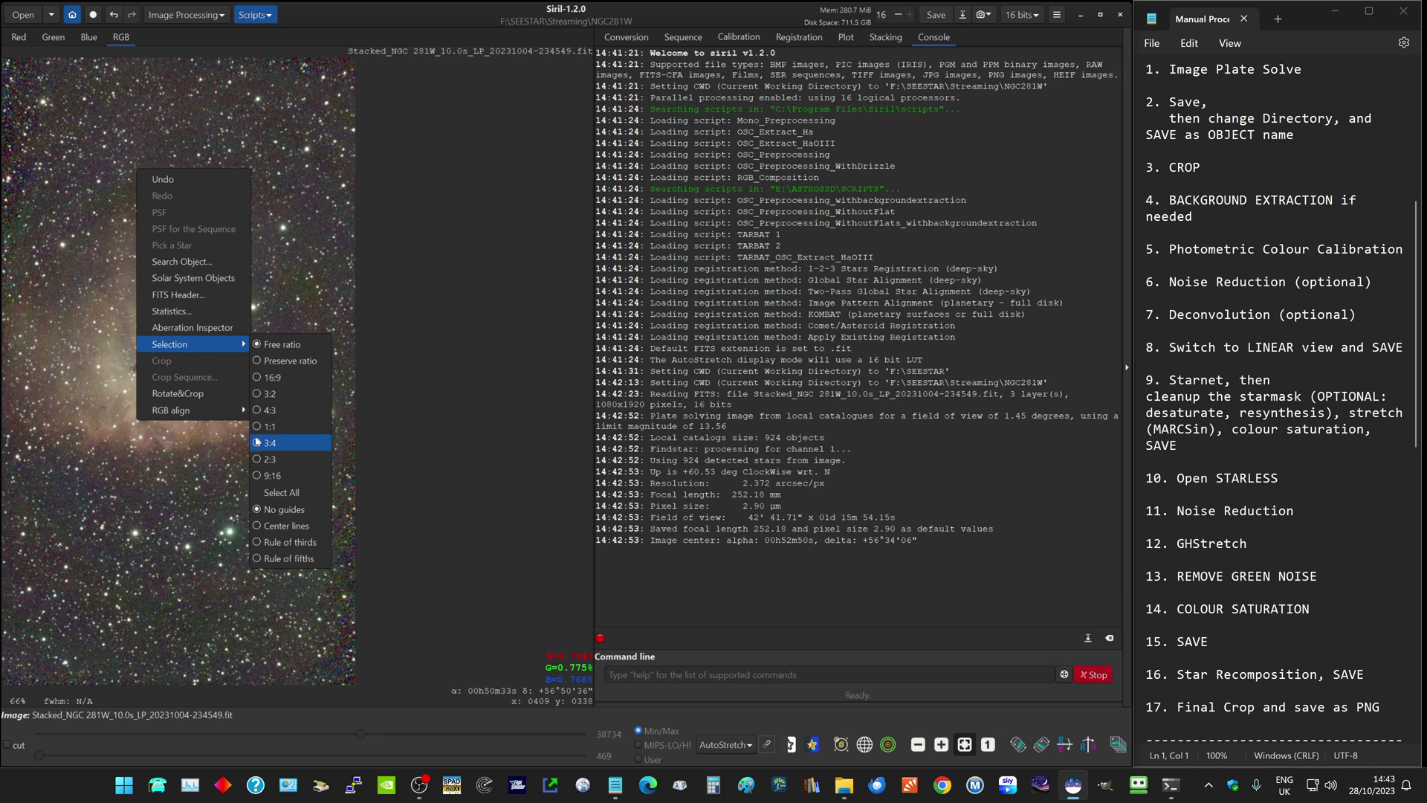
pyautogui.click(271, 425)
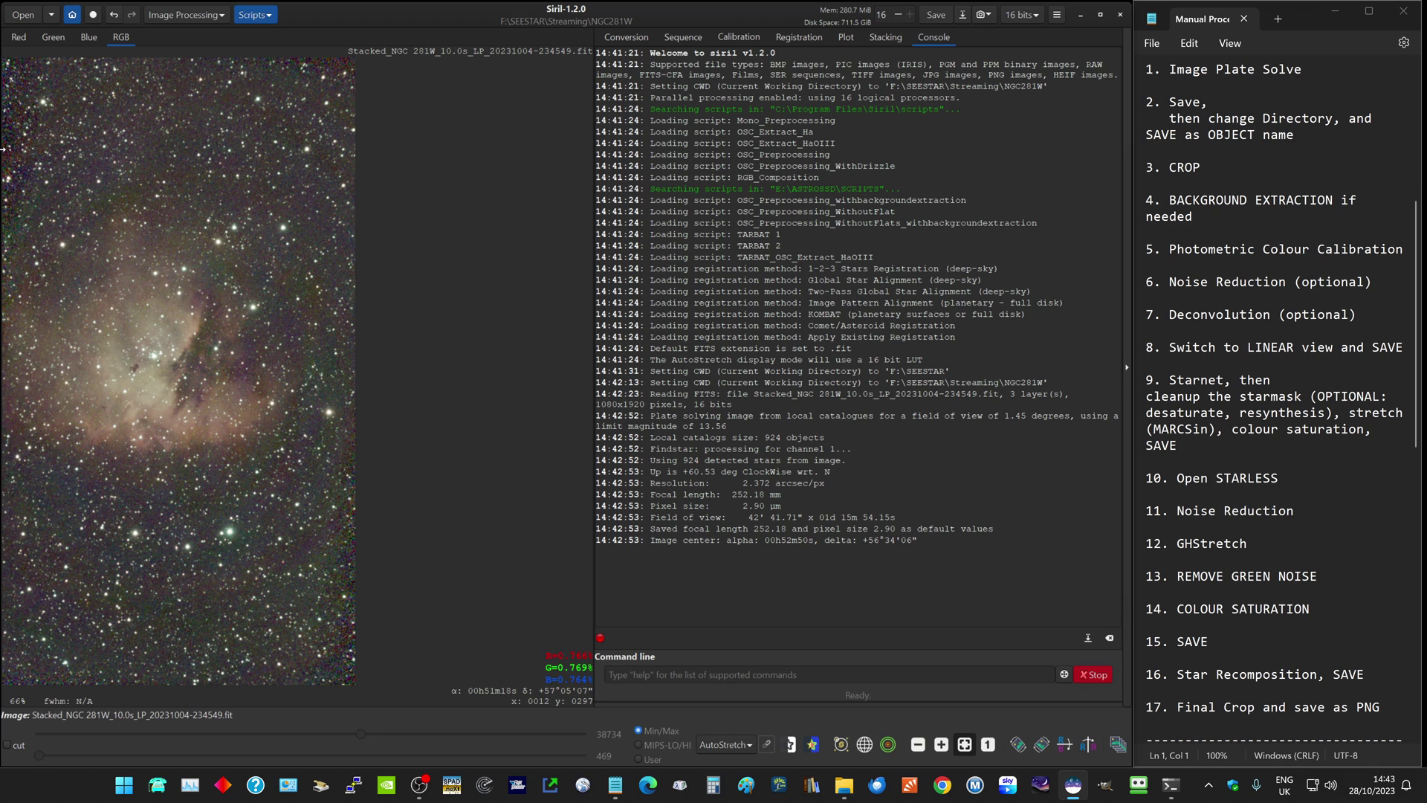
pyautogui.moveTo(39, 160); pyautogui.dragTo(674, 621)
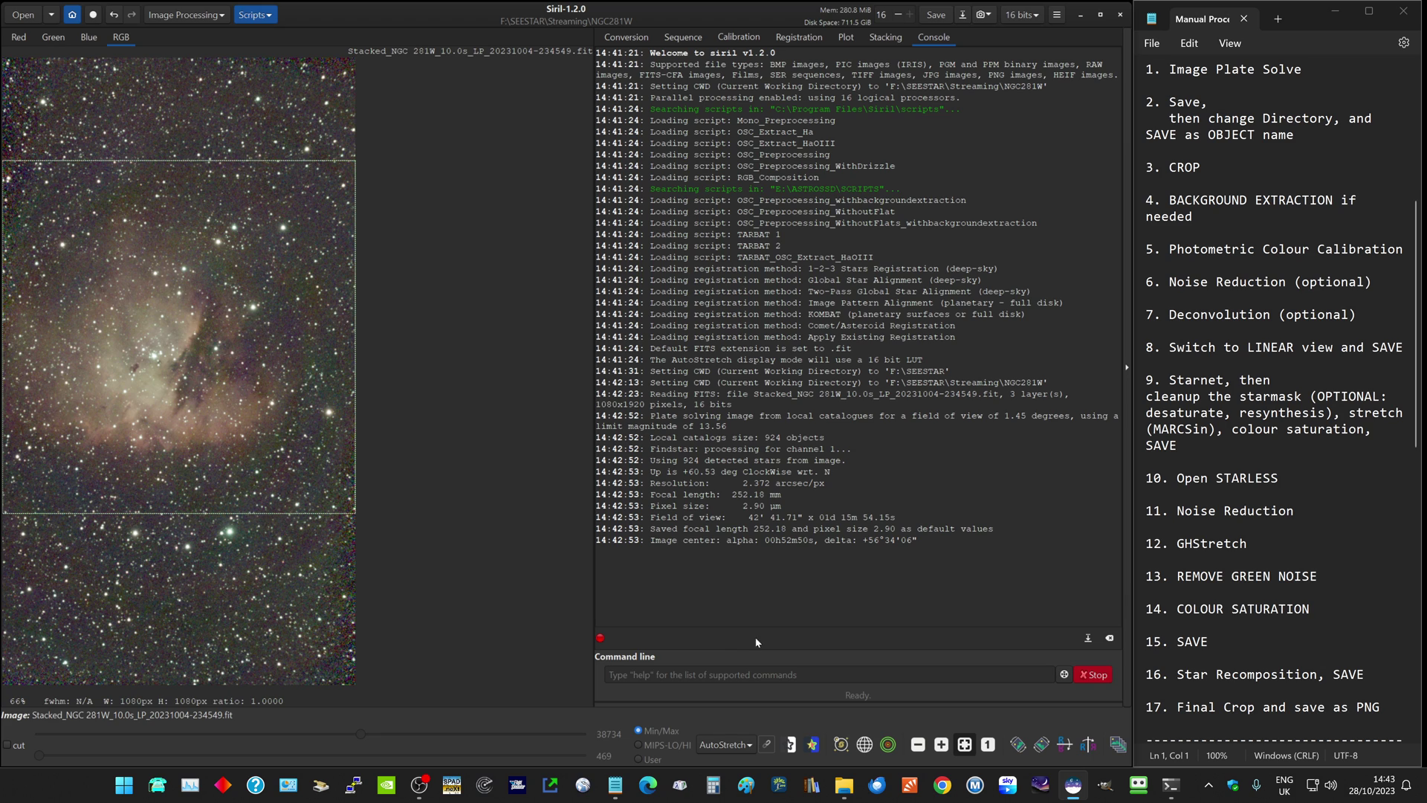
pyautogui.moveTo(199, 373)
pyautogui.mouseDown()
pyautogui.moveTo(199, 396)
pyautogui.moveTo(200, 382)
pyautogui.mouseUp()
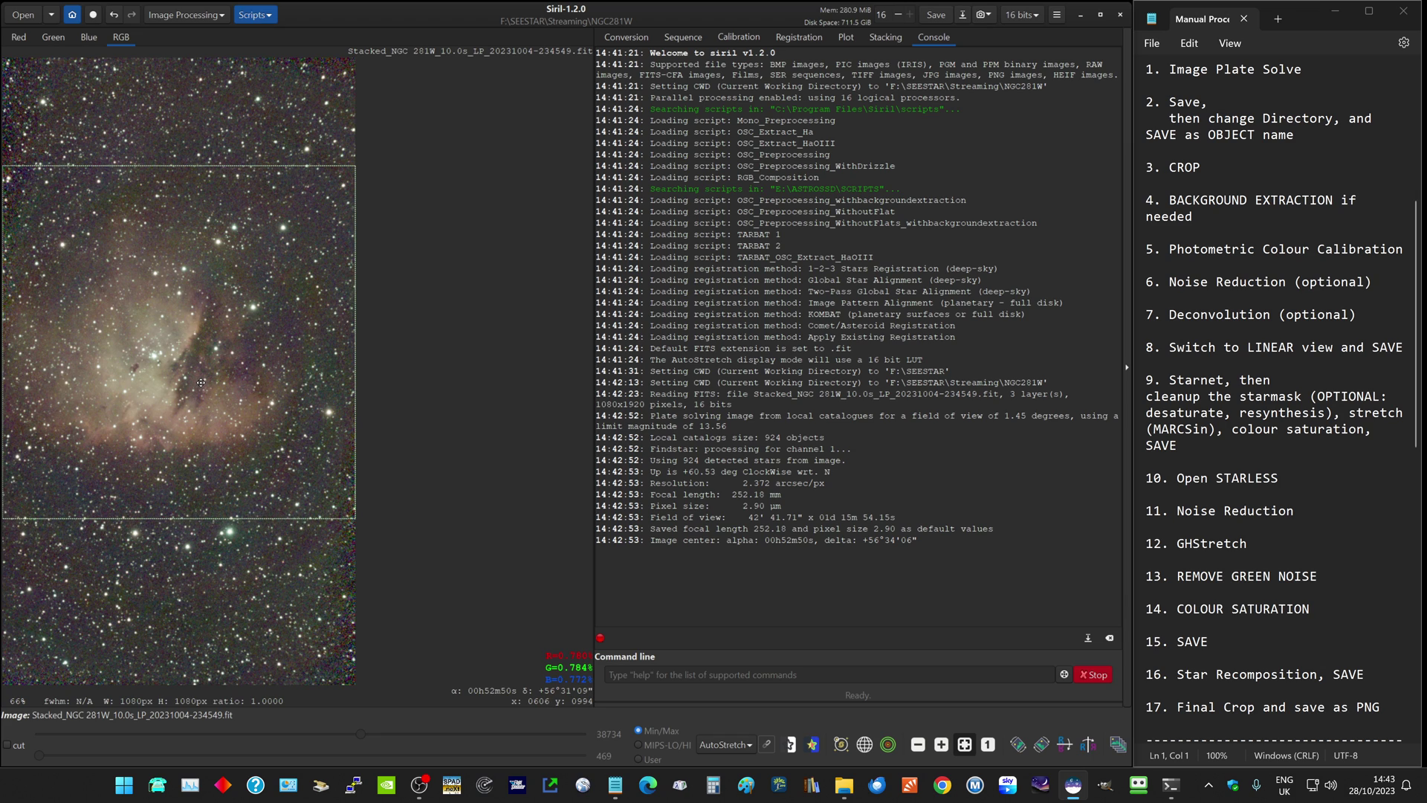
pyautogui.rightClick(219, 103)
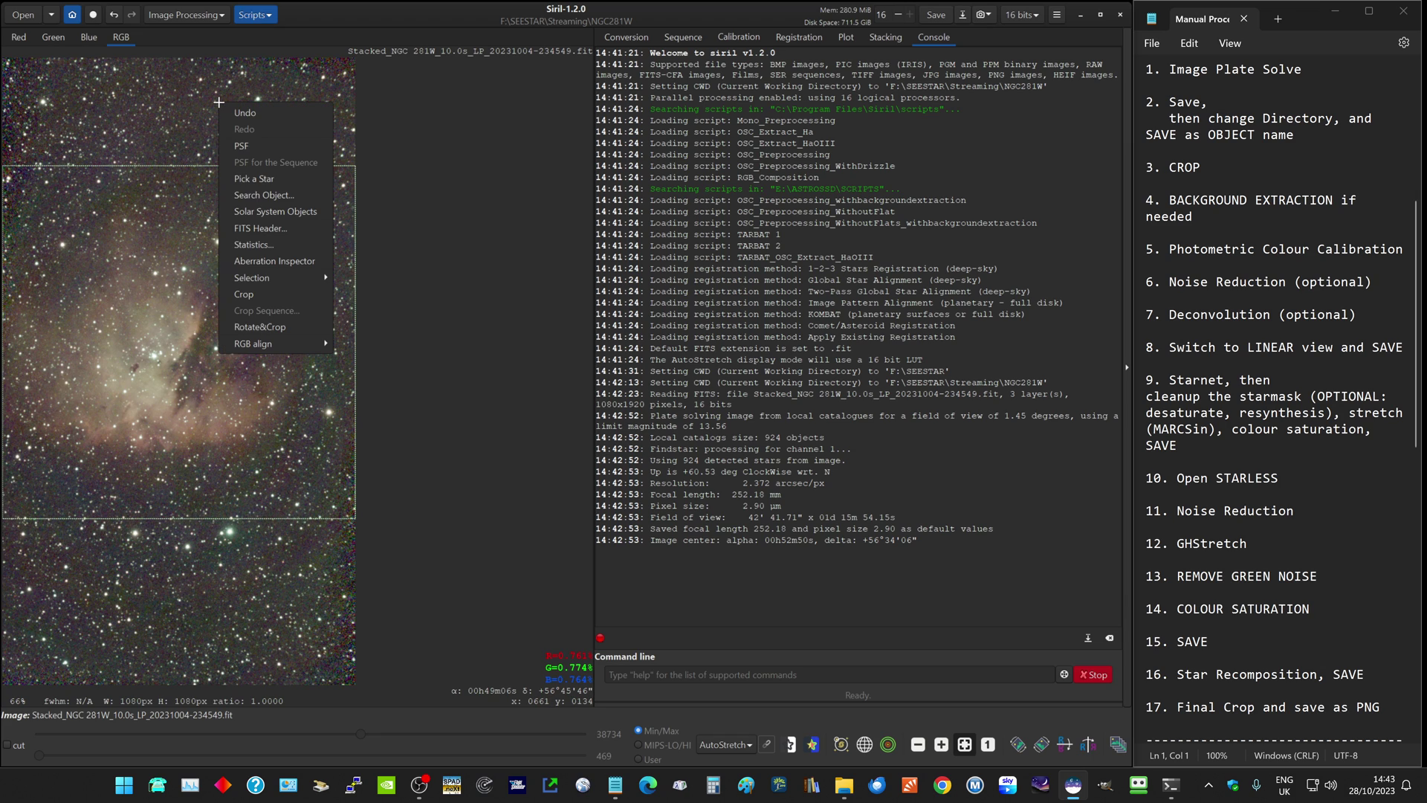
pyautogui.click(266, 293)
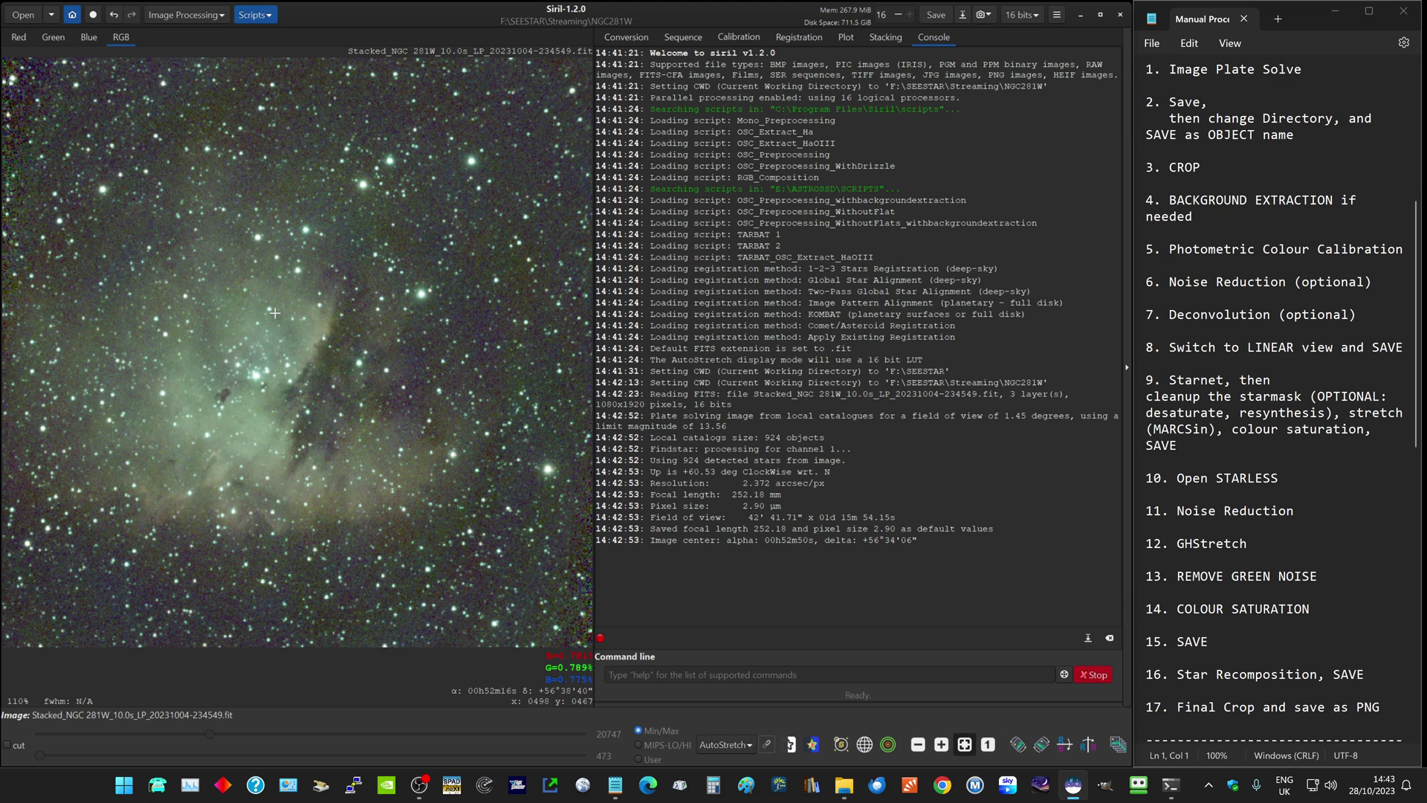
# - Generate background samples and compute an RBF background extraction model
pyautogui.click(184, 16)
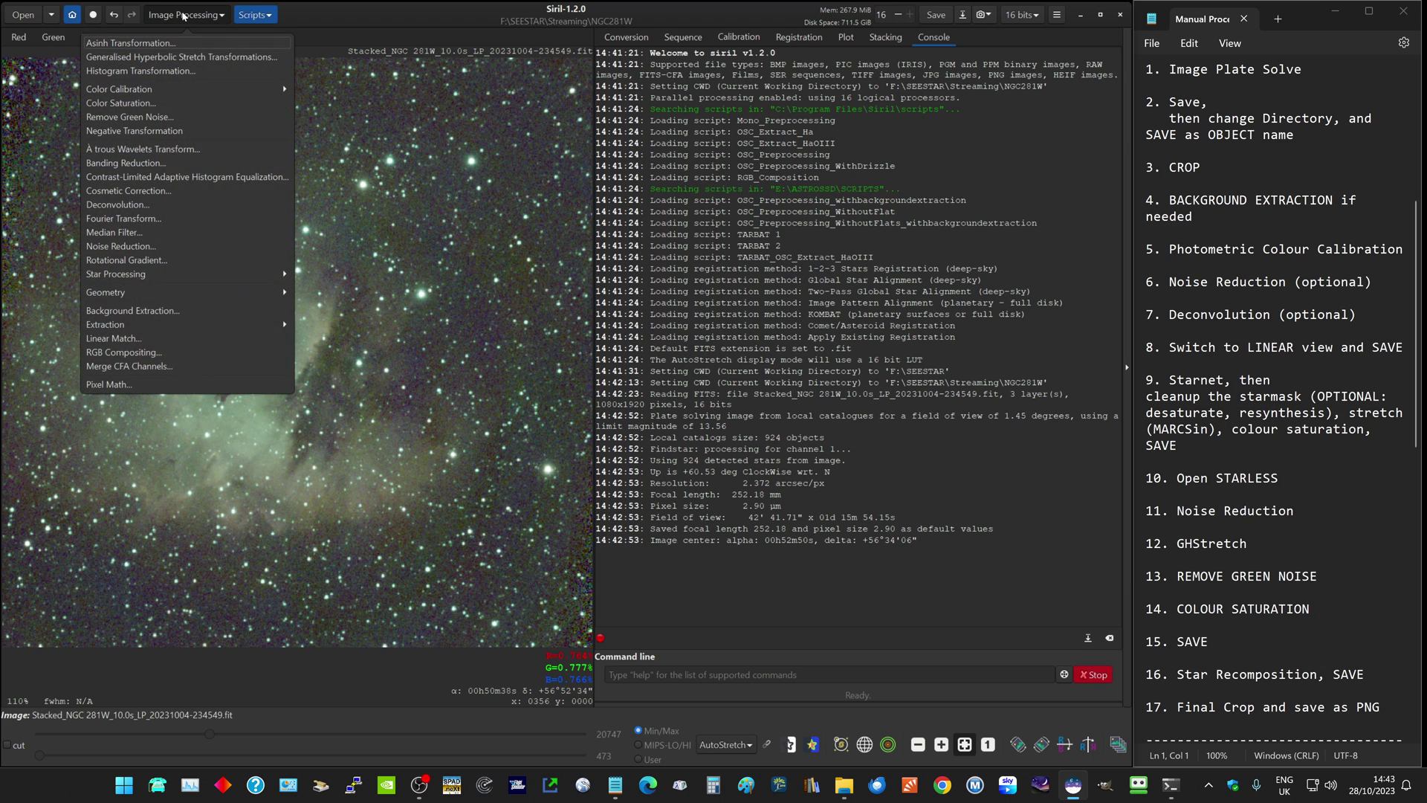
pyautogui.click(116, 311)
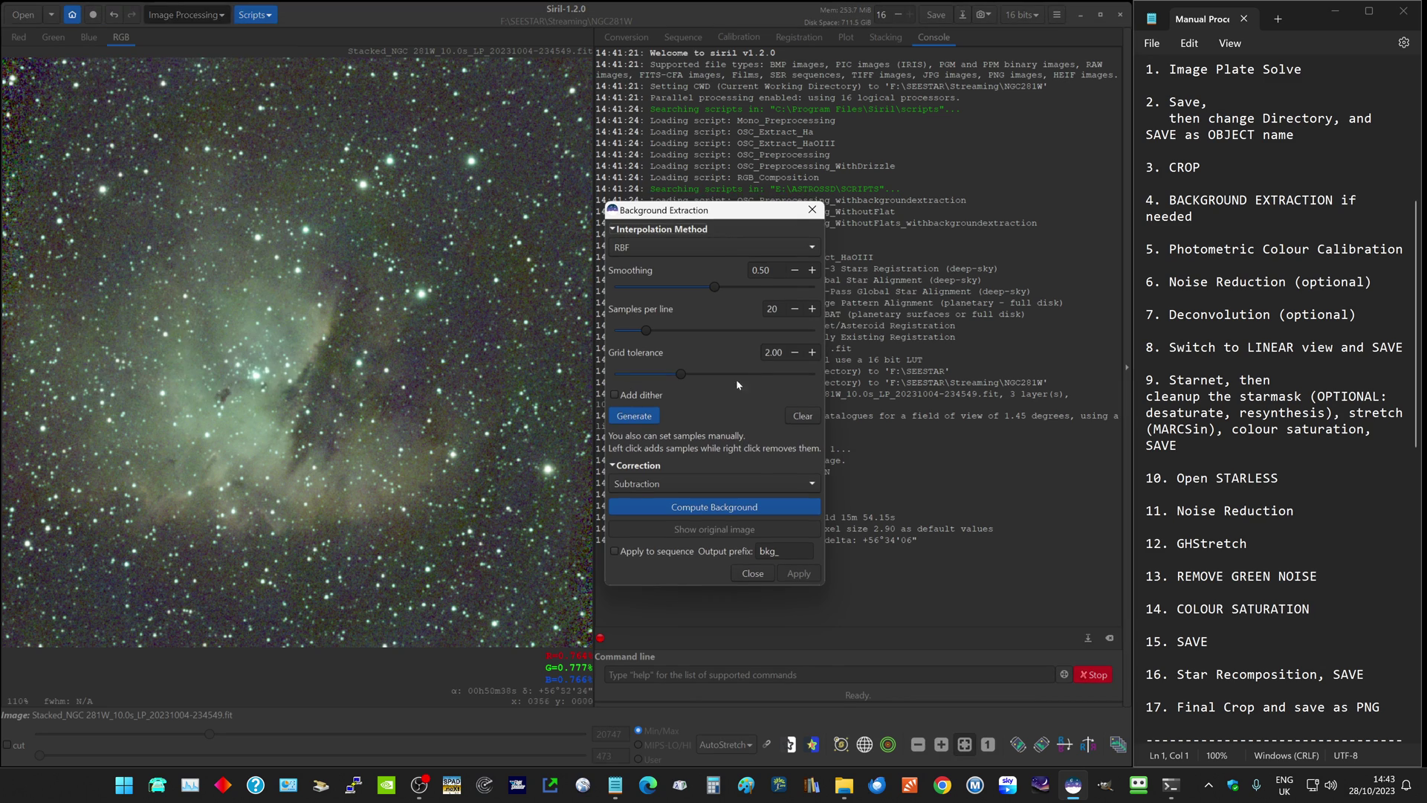
pyautogui.click(637, 418)
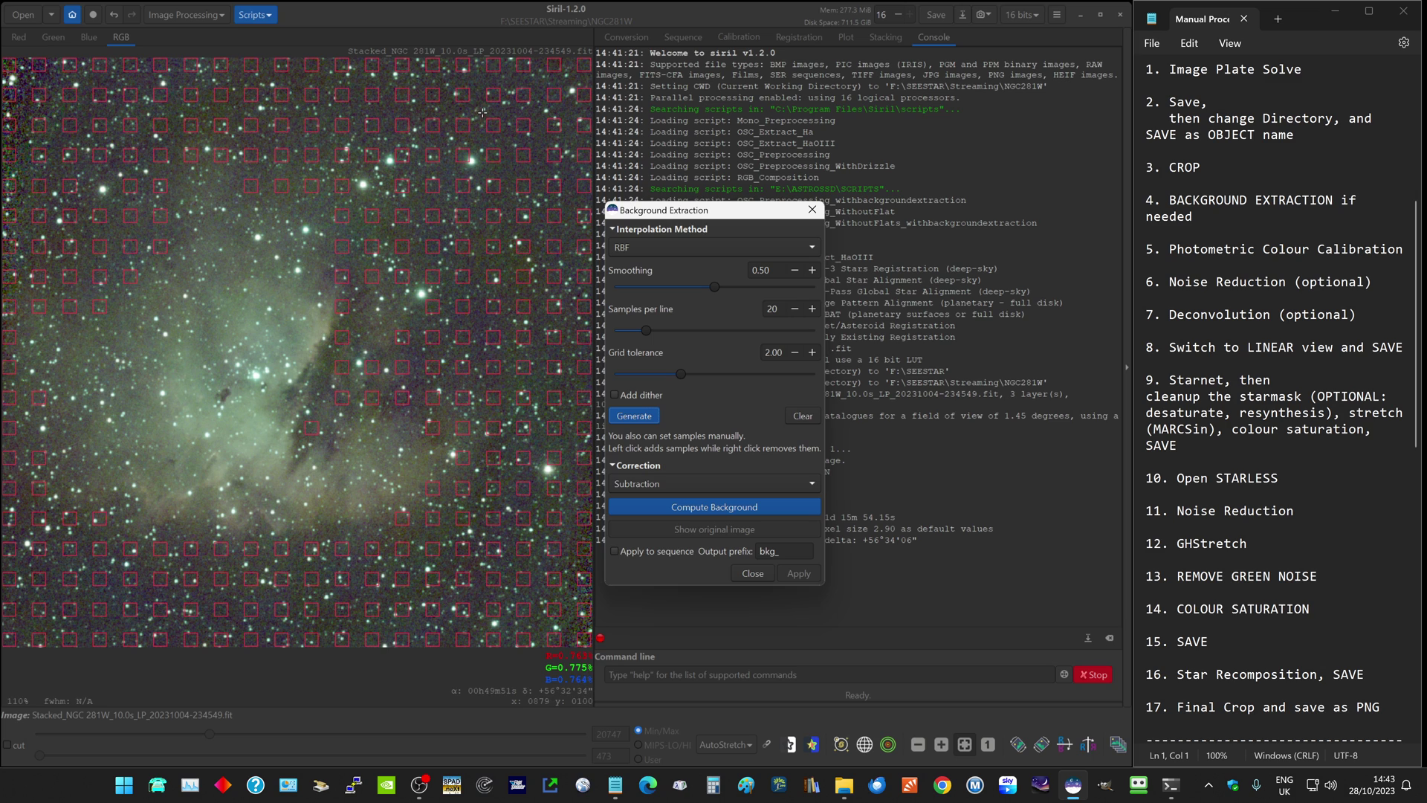
pyautogui.click(733, 505)
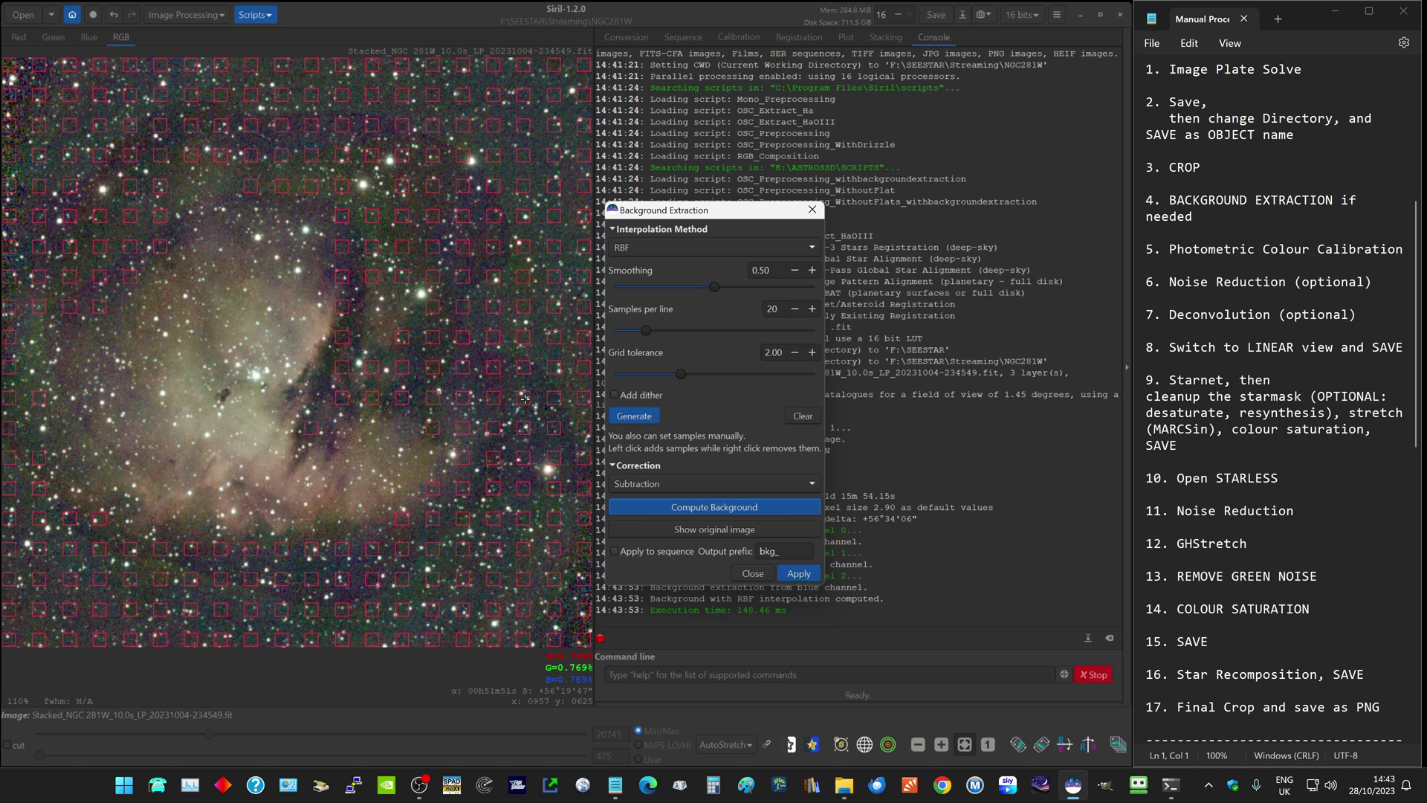
# - Clear the samples, regenerate them automatically and enable Add dither
pyautogui.click(807, 414)
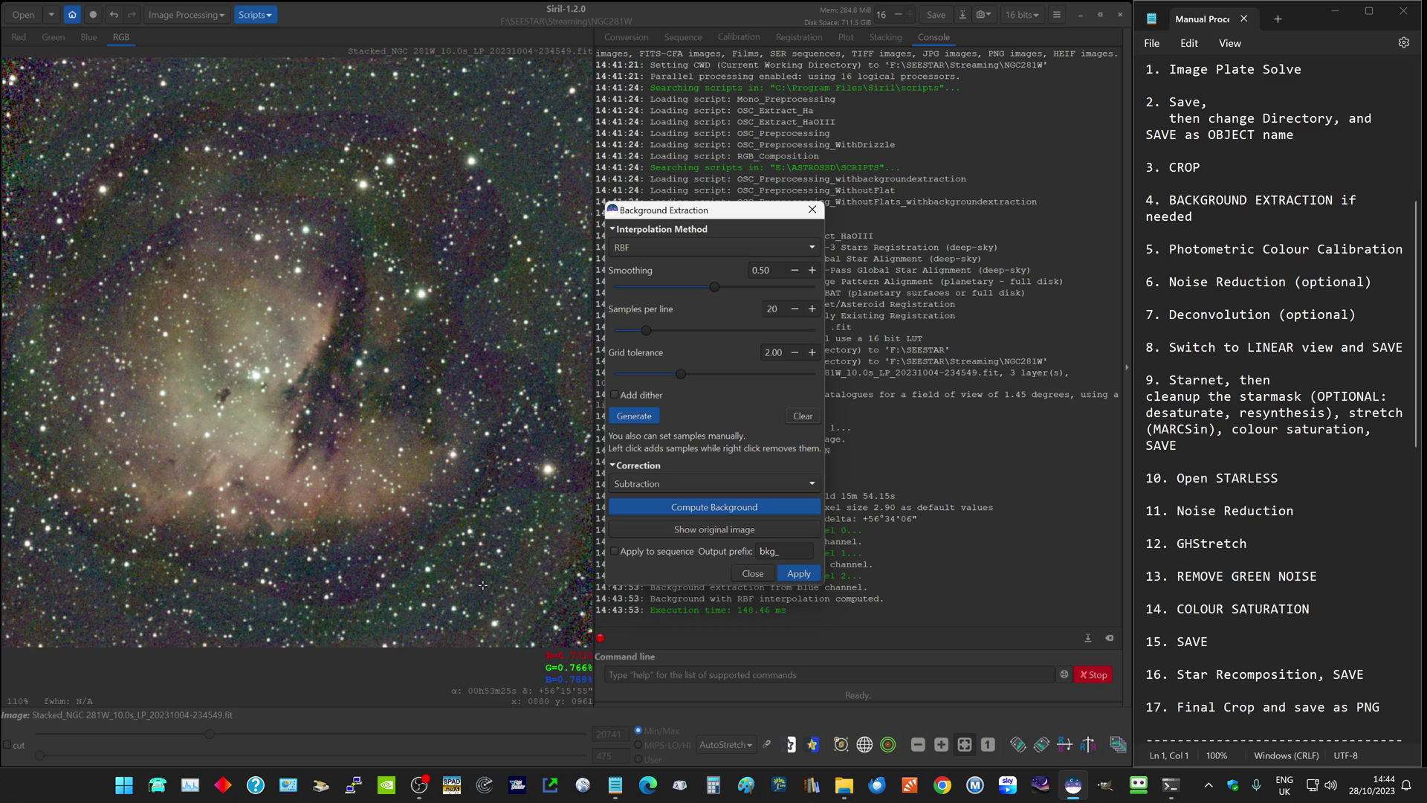
pyautogui.click(633, 418)
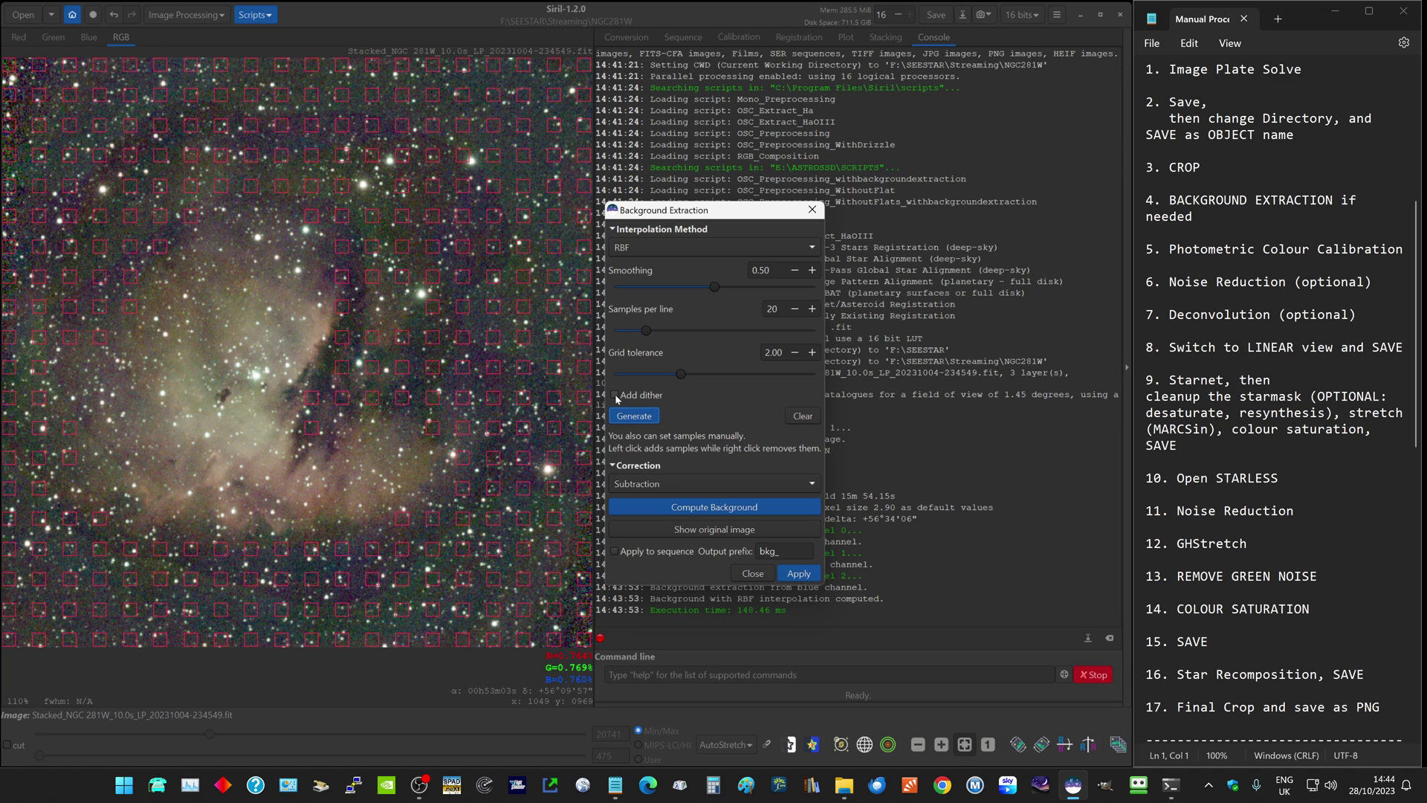
pyautogui.click(615, 396)
# - Undo and redo the square crop, then generate samples, compute and apply background extraction
pyautogui.click(113, 15)
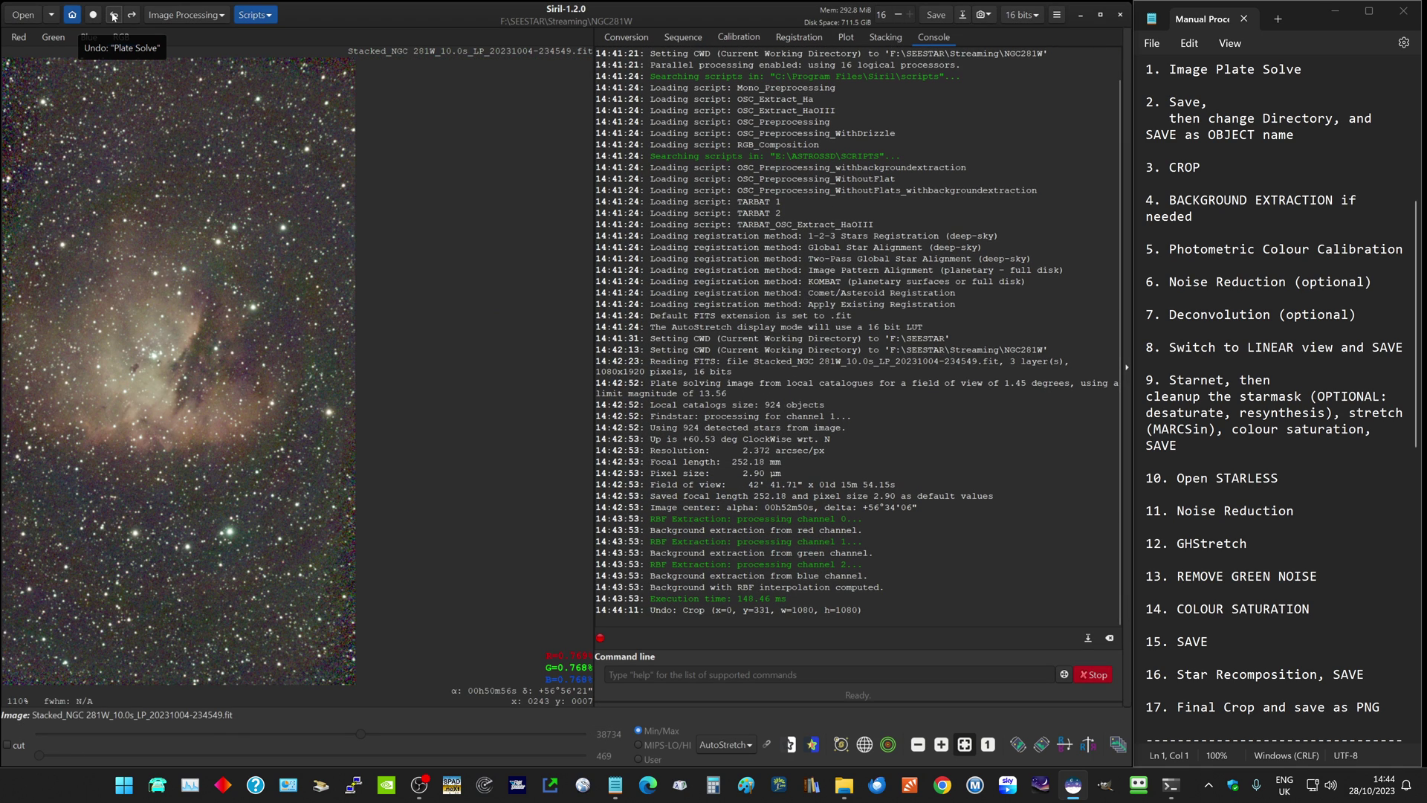
pyautogui.click(131, 16)
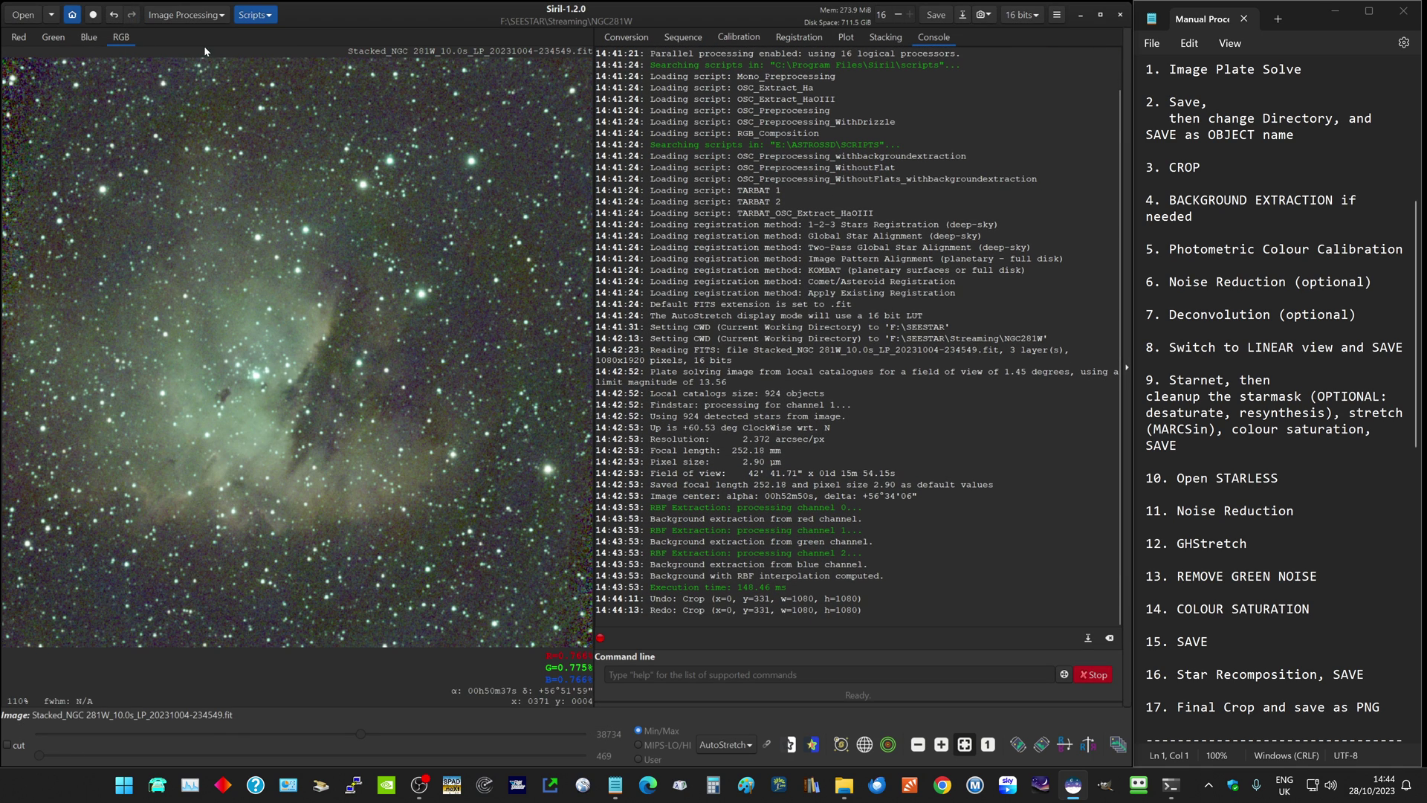
pyautogui.click(197, 14)
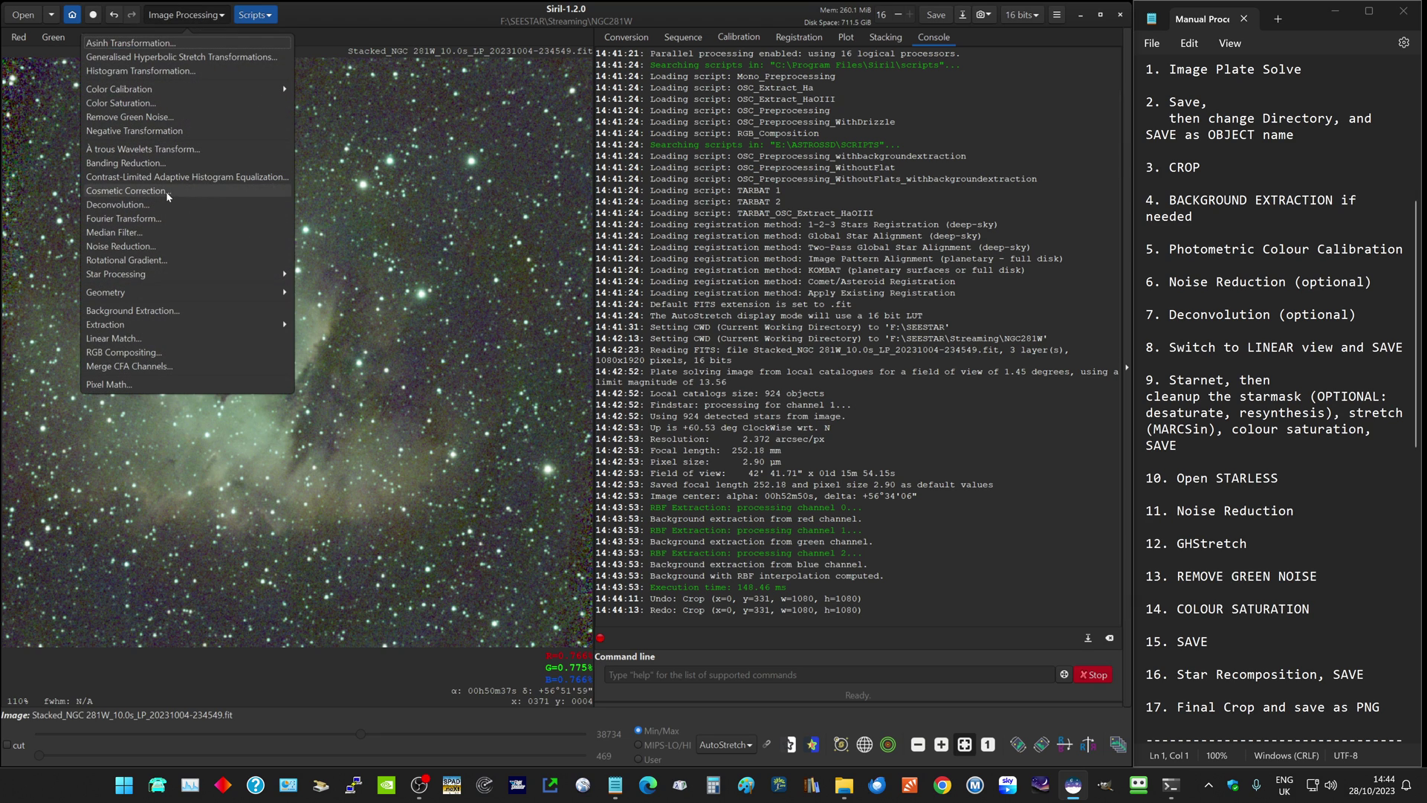
pyautogui.click(148, 310)
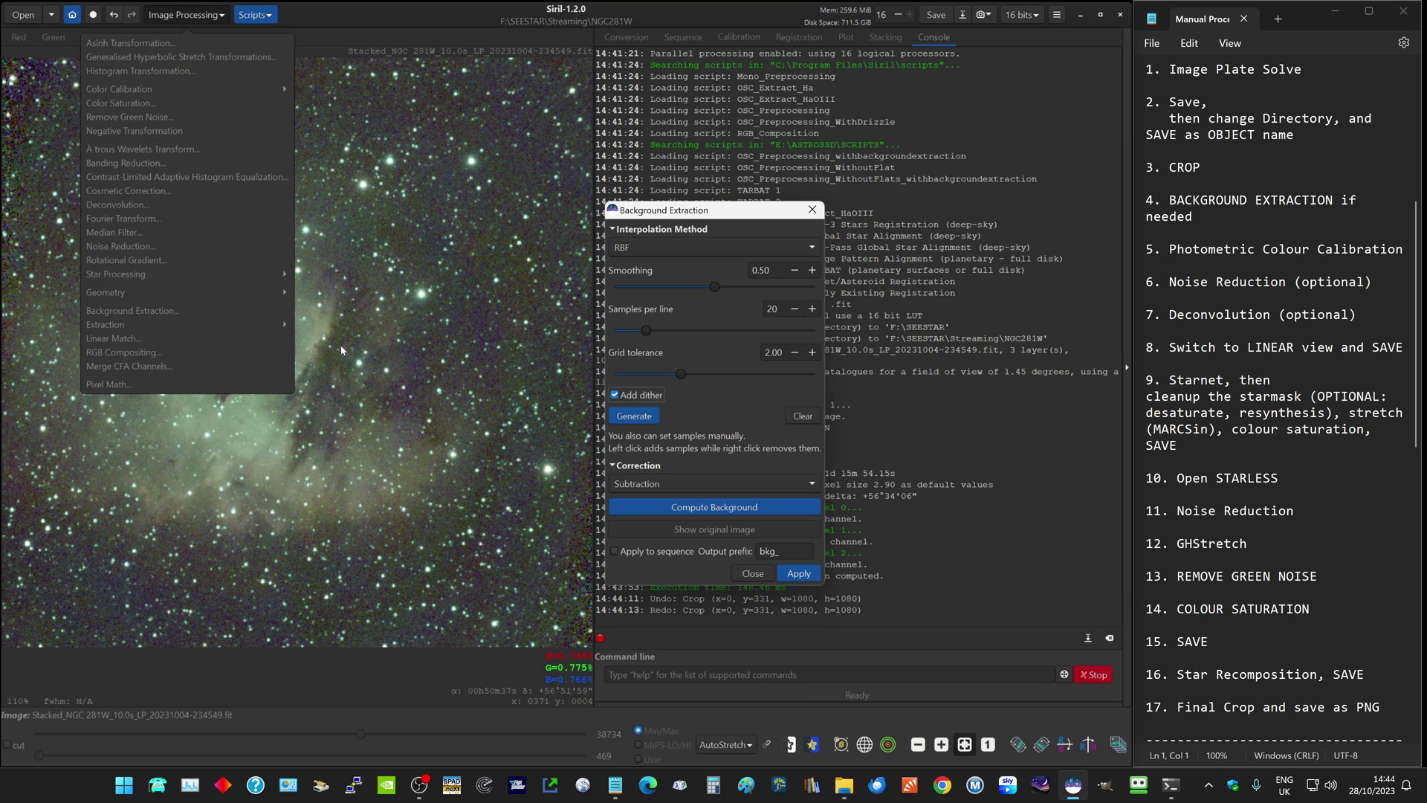
pyautogui.click(634, 414)
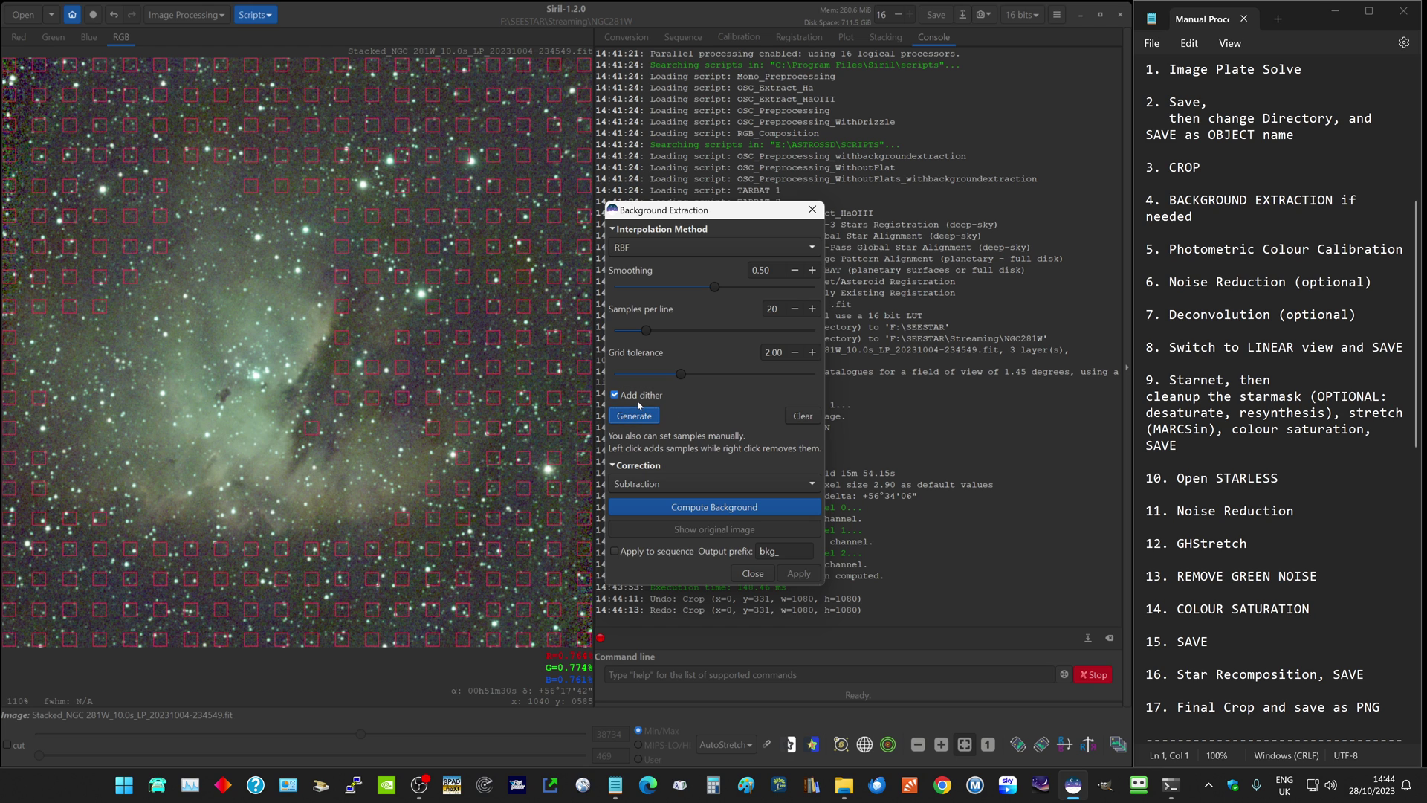
pyautogui.click(722, 508)
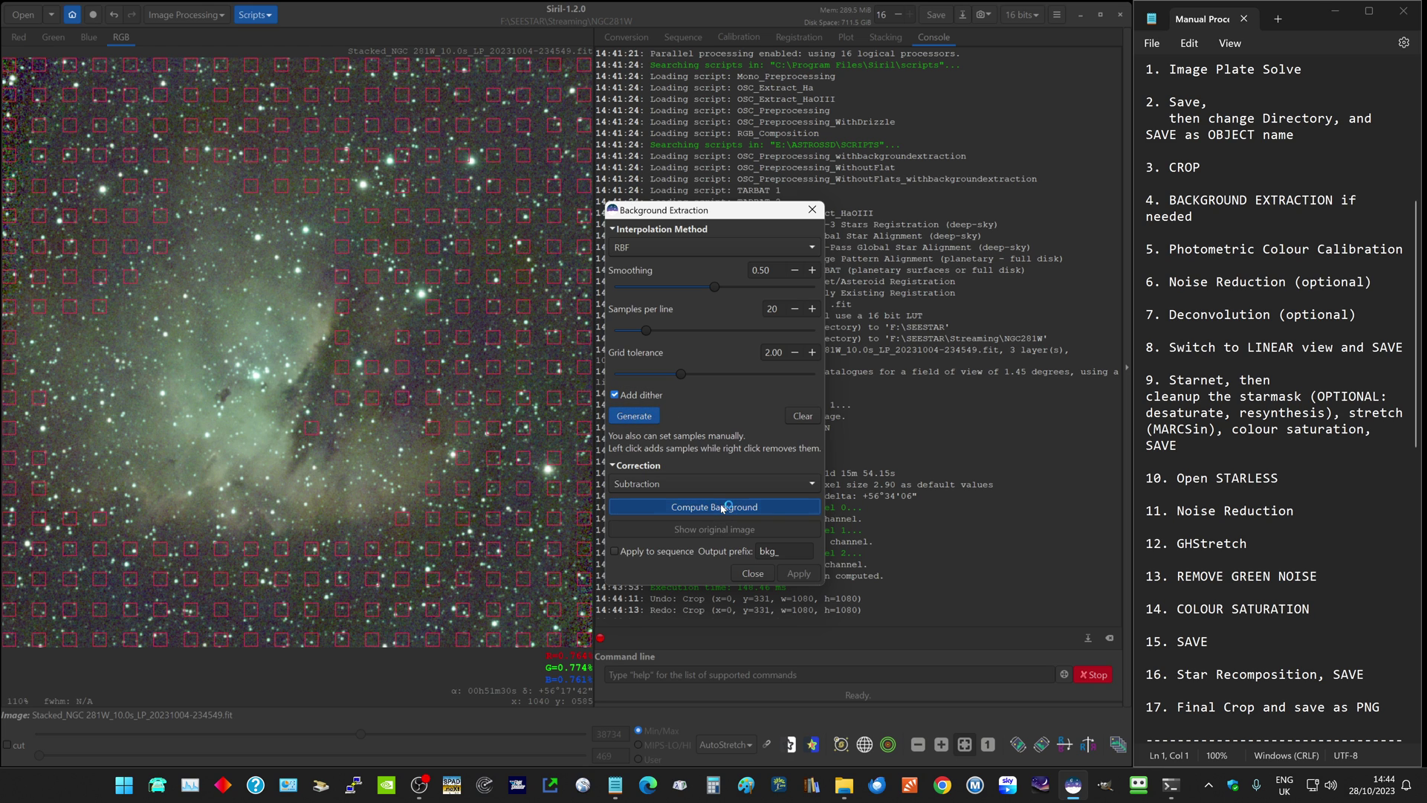
pyautogui.click(797, 573)
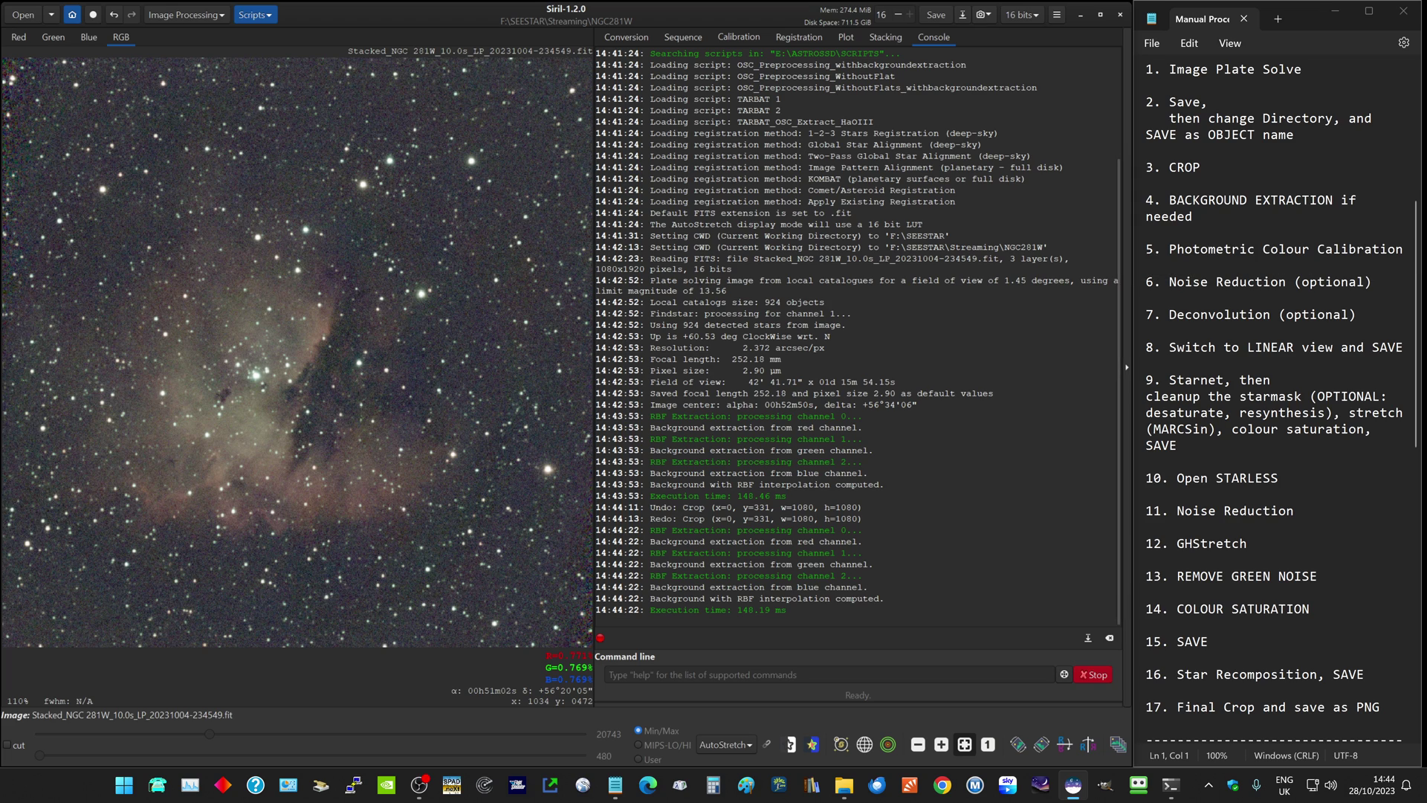
# - Run Photometric Color Calibration, yielding white-balance factors 4.563, 2.963 and 4.292
pyautogui.click(179, 17)
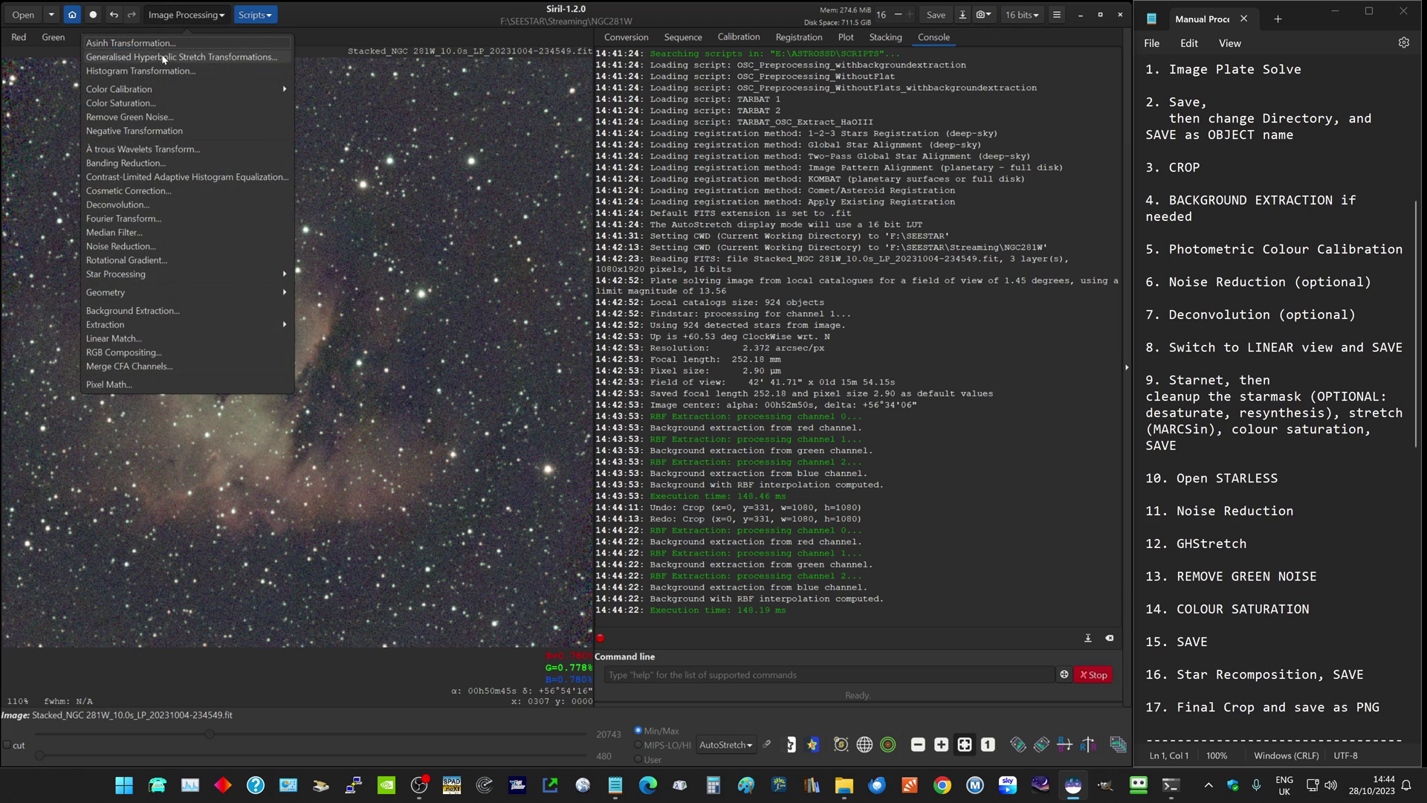
pyautogui.click(124, 90)
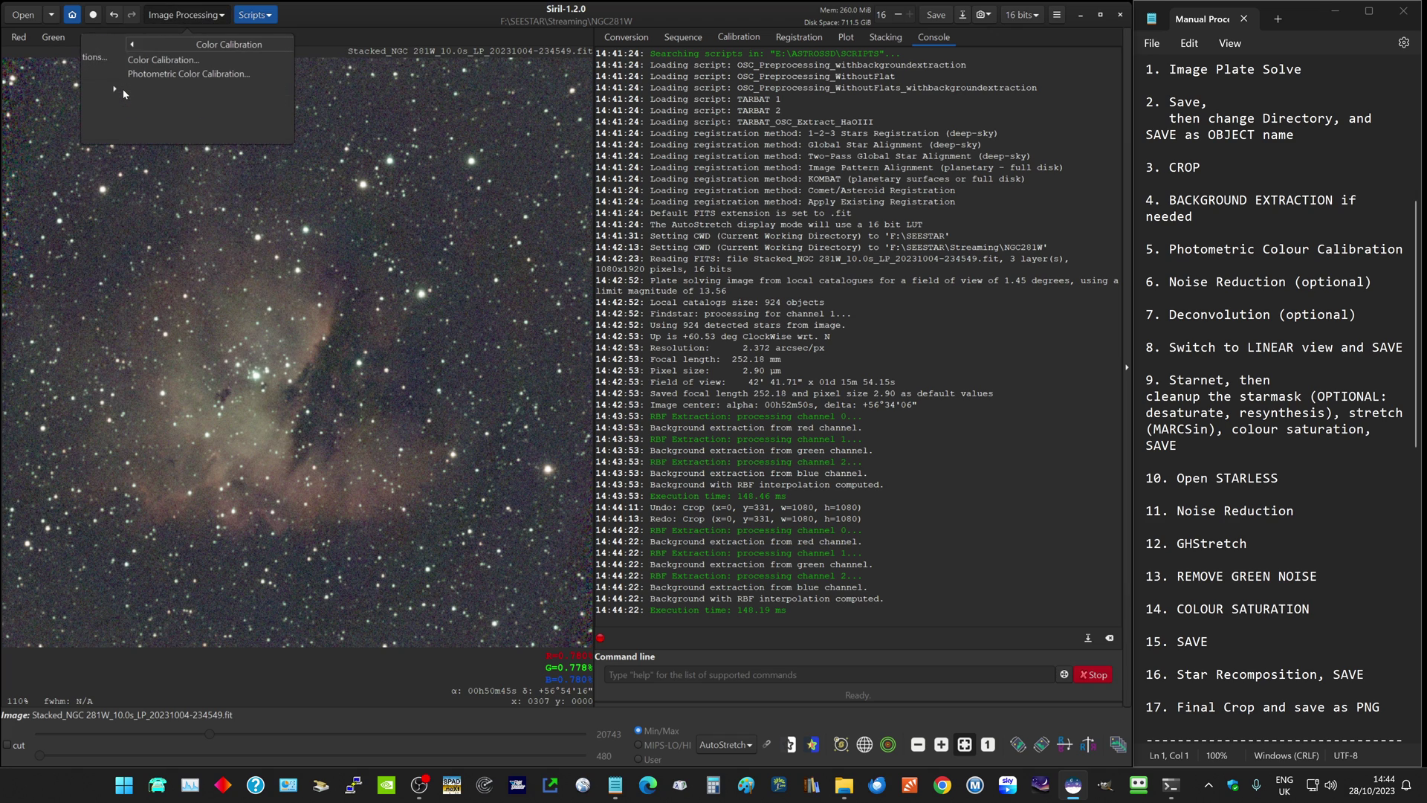
pyautogui.click(141, 73)
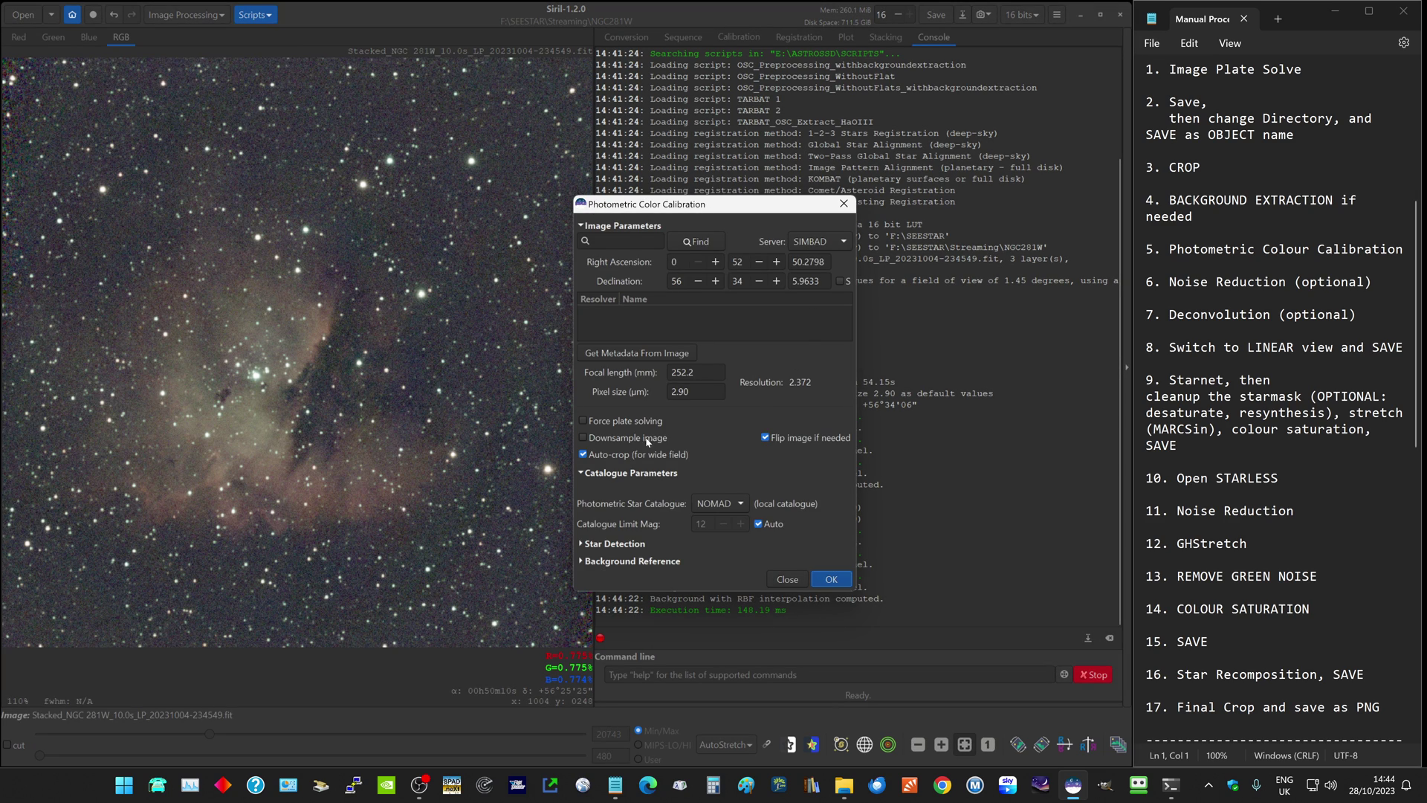
pyautogui.click(832, 582)
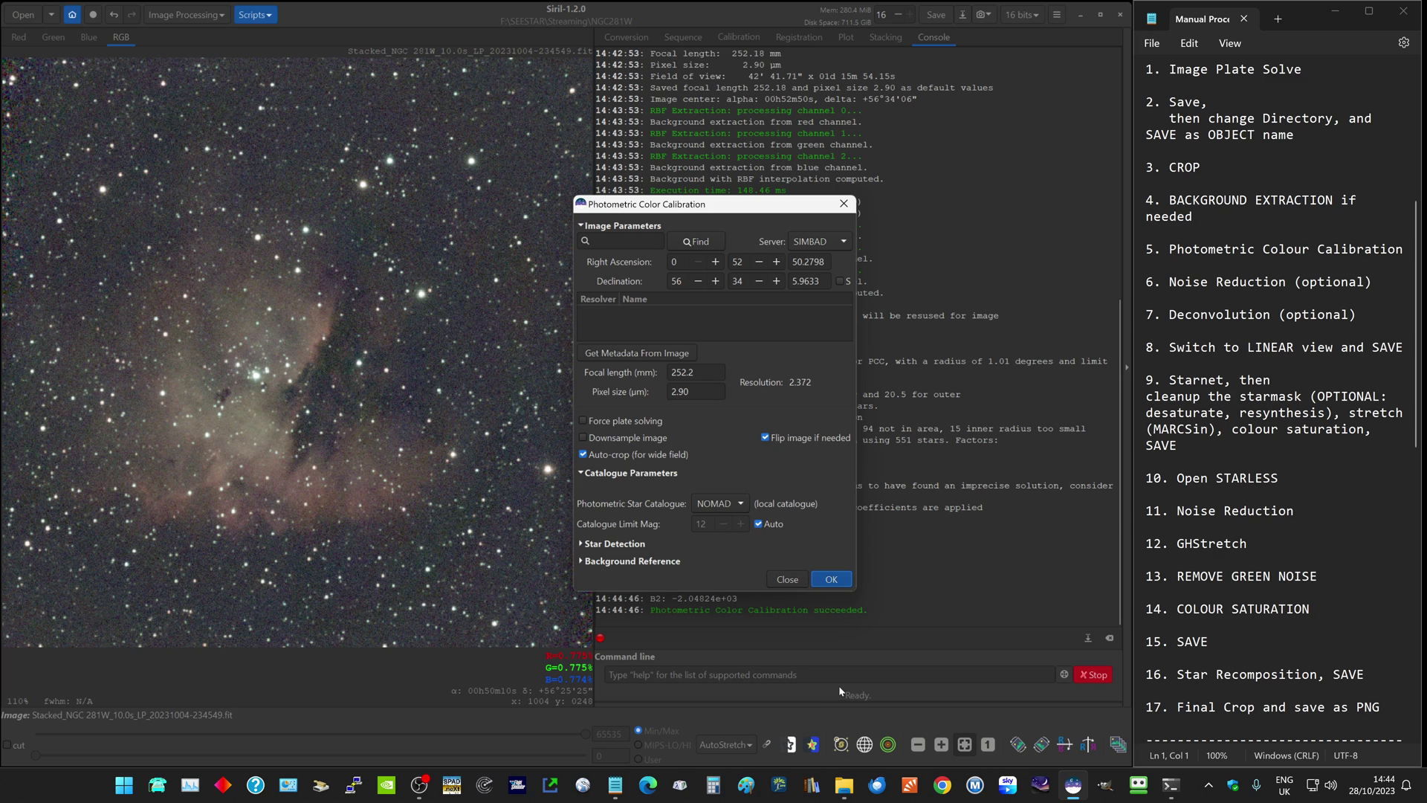
pyautogui.click(786, 579)
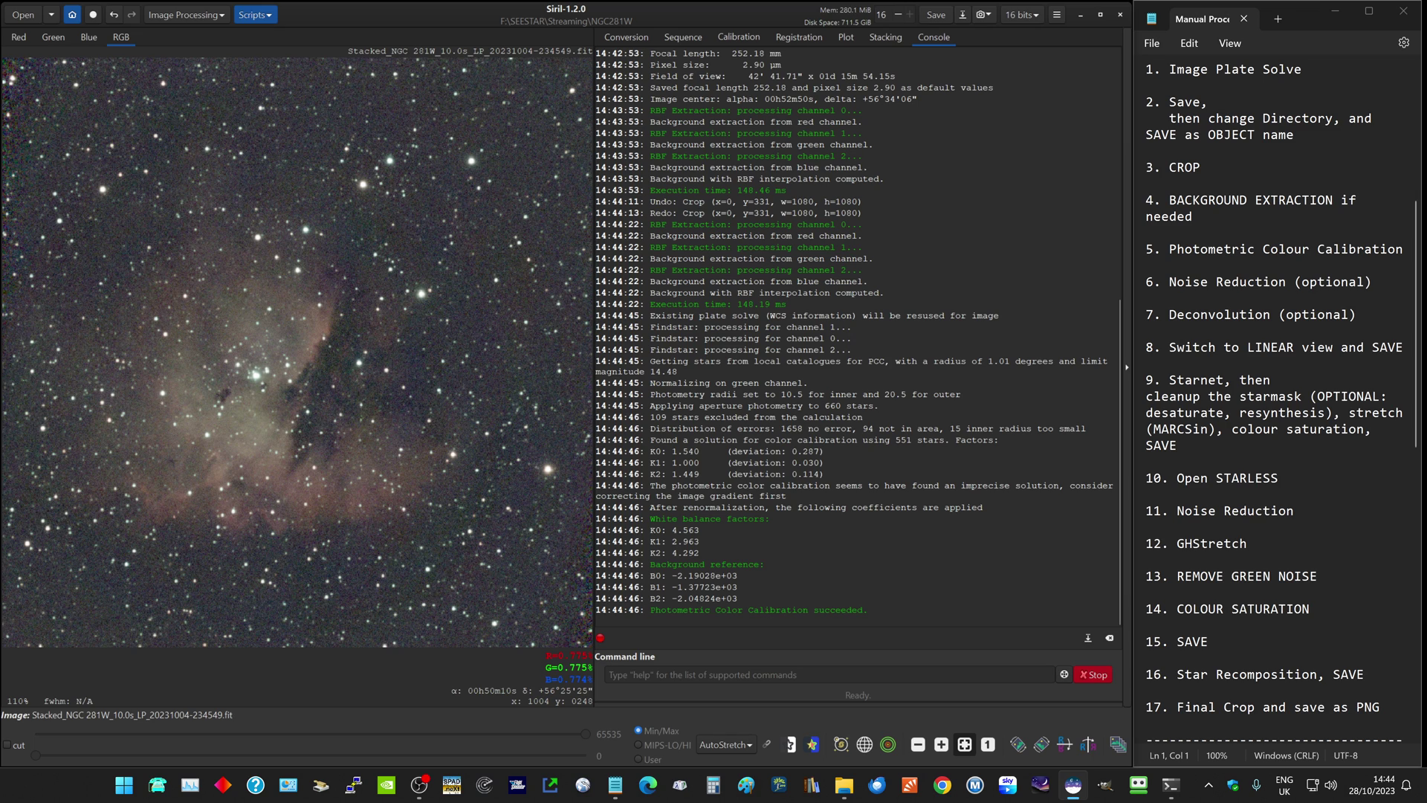
pyautogui.click(173, 17)
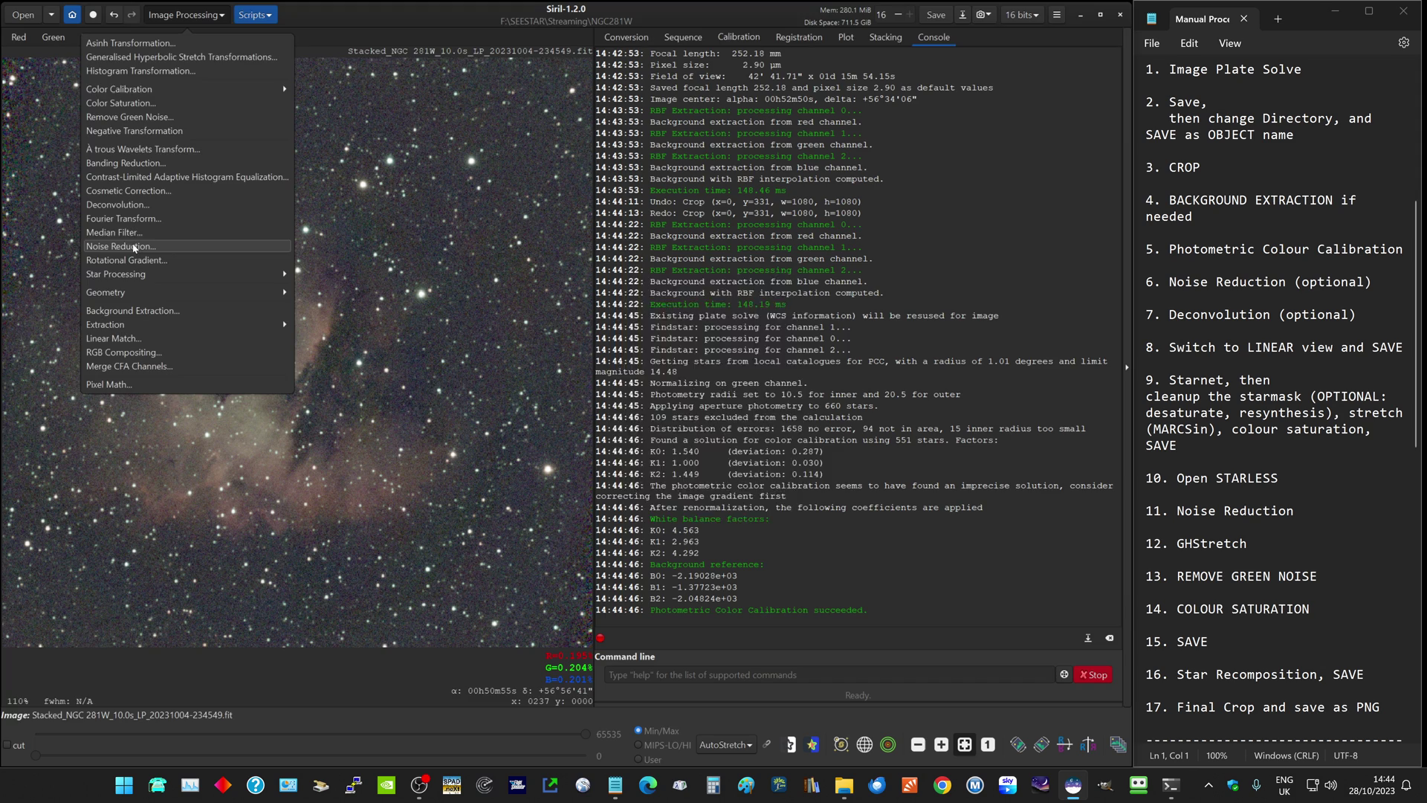
pyautogui.click(135, 248)
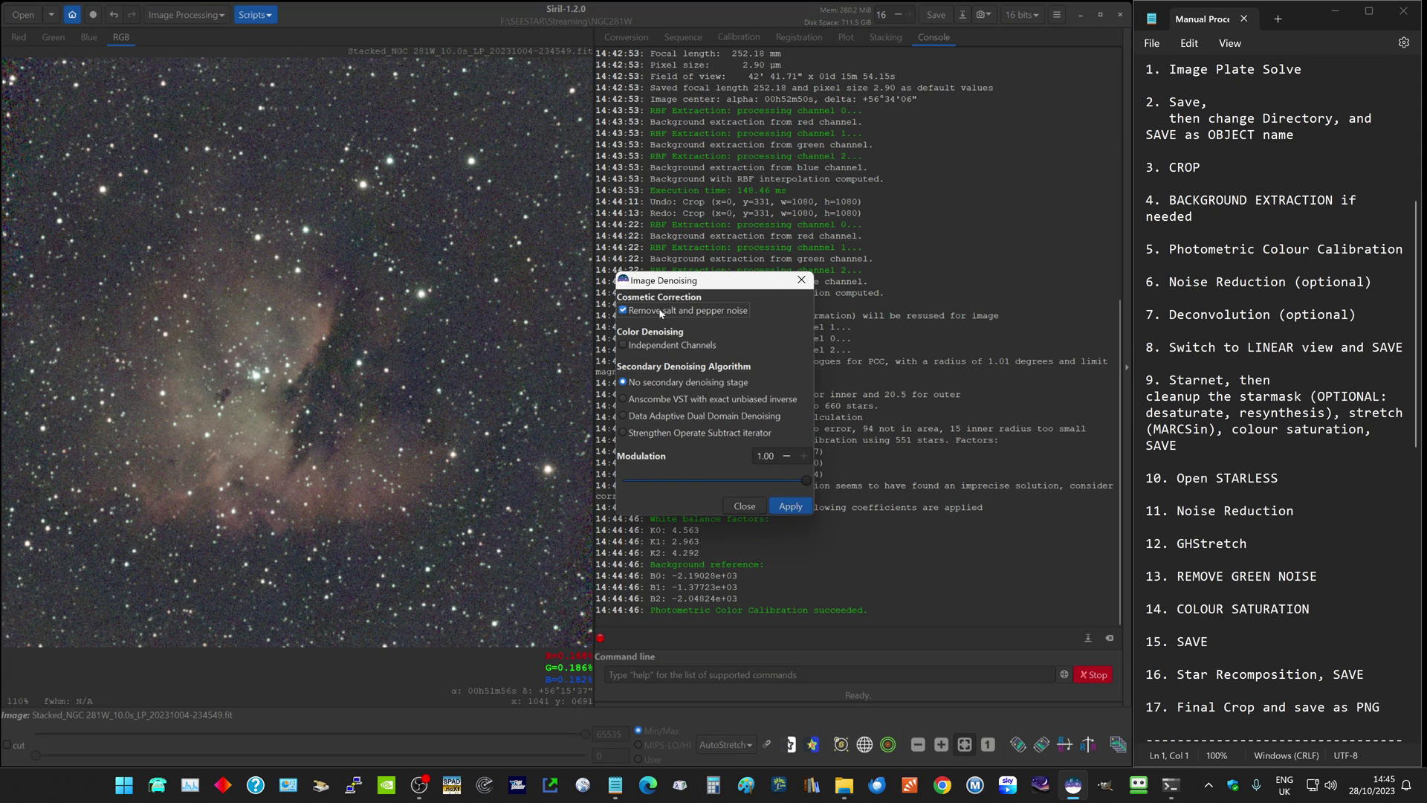
pyautogui.click(786, 509)
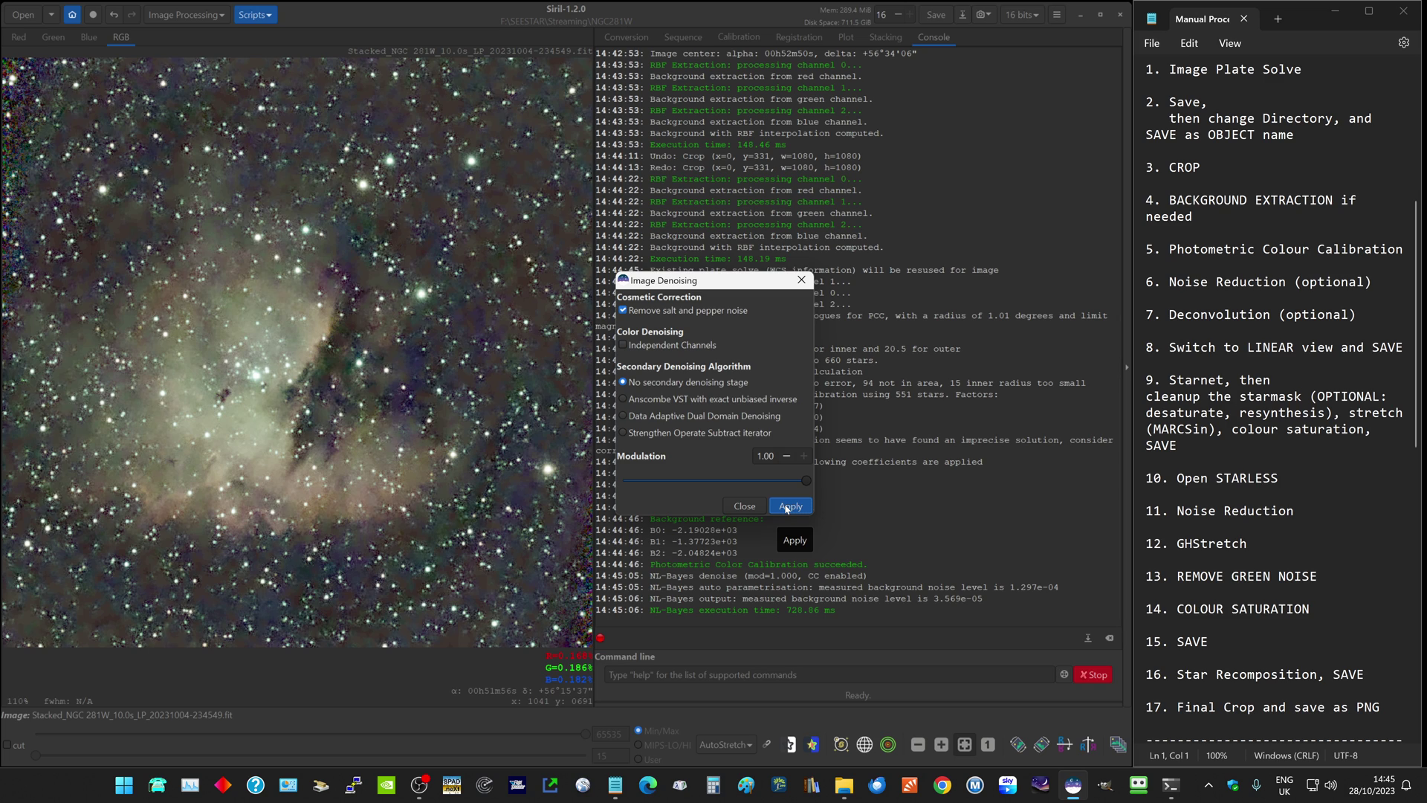
pyautogui.click(744, 506)
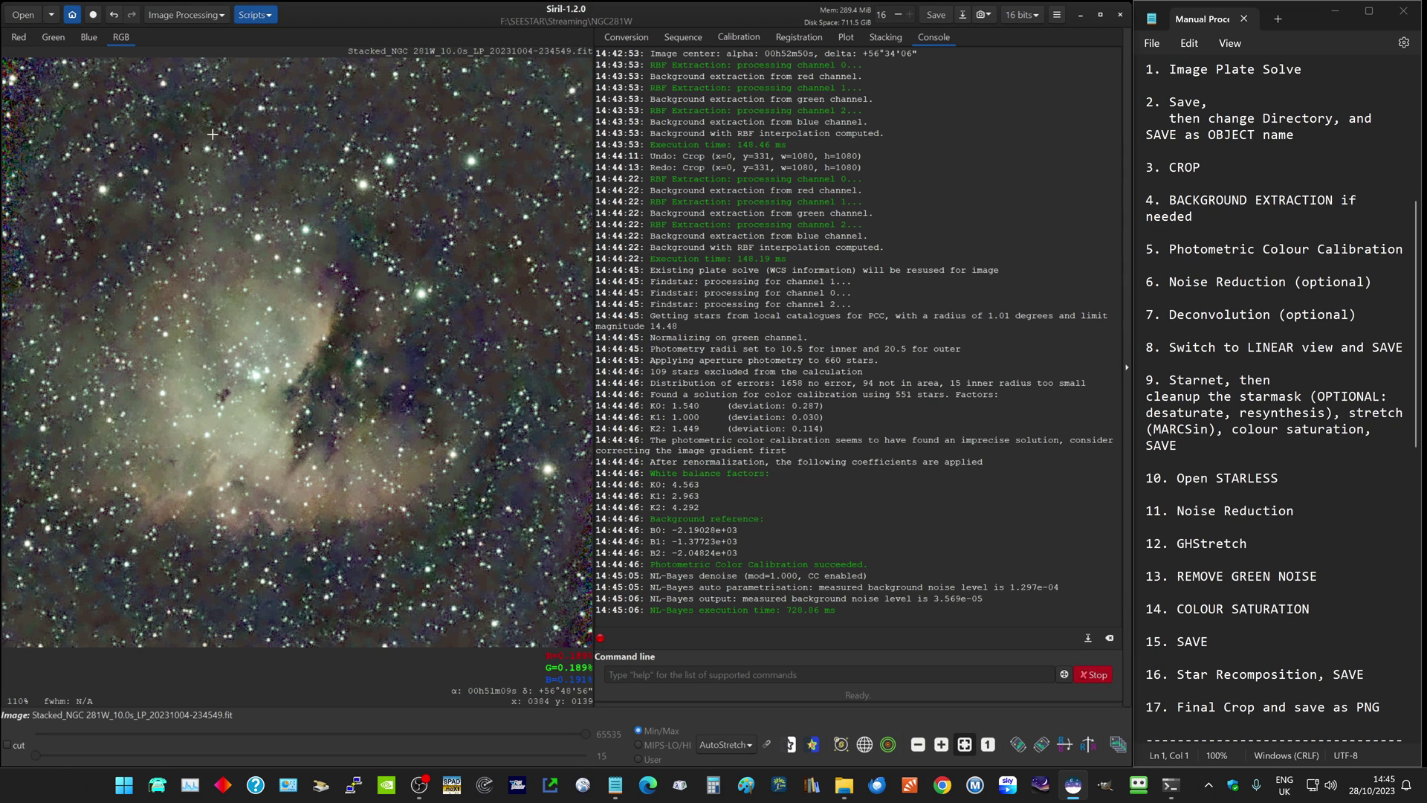
pyautogui.click(115, 16)
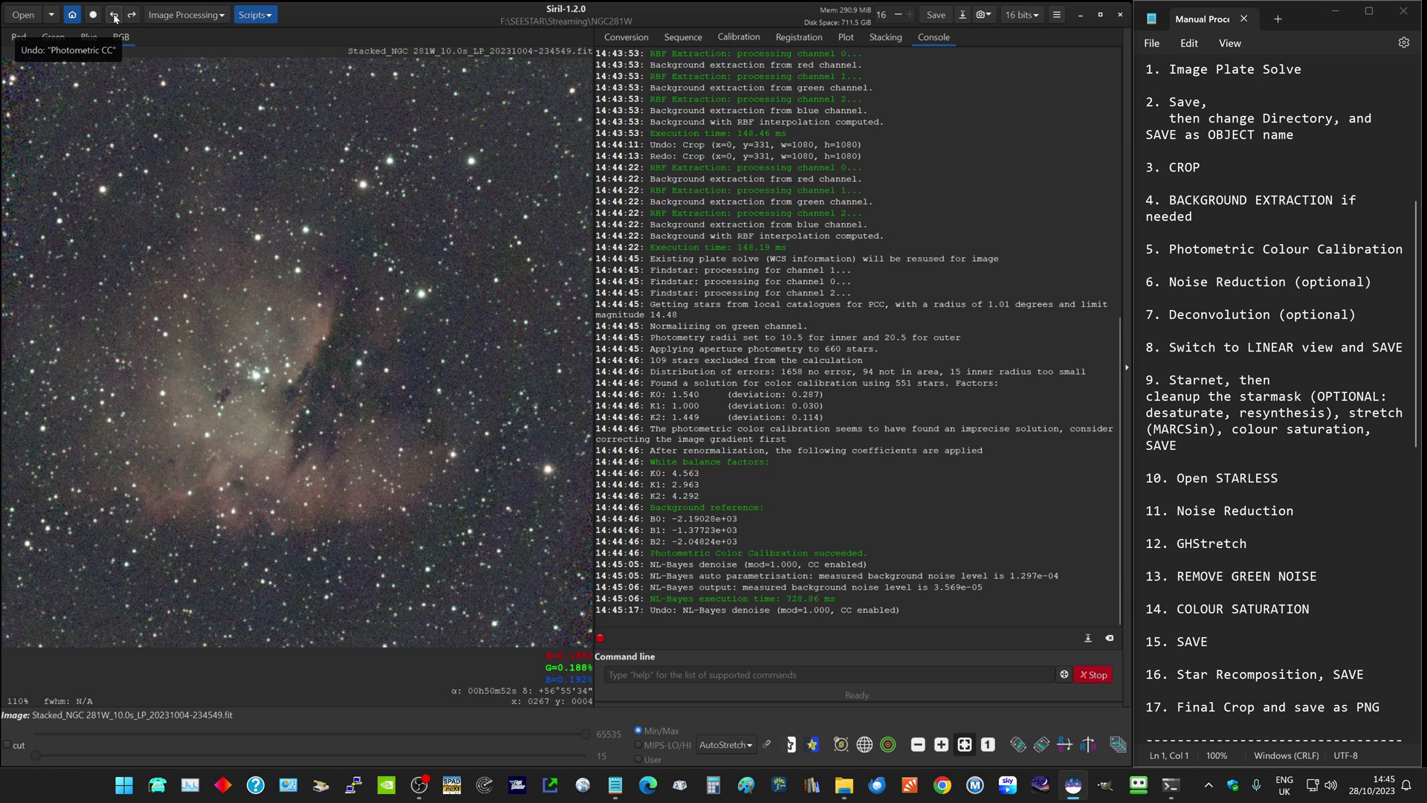
# - Apply blind Richardson-Lucy deconvolution with PSF size 15, alpha 3000 and 10 iterations
pyautogui.click(183, 16)
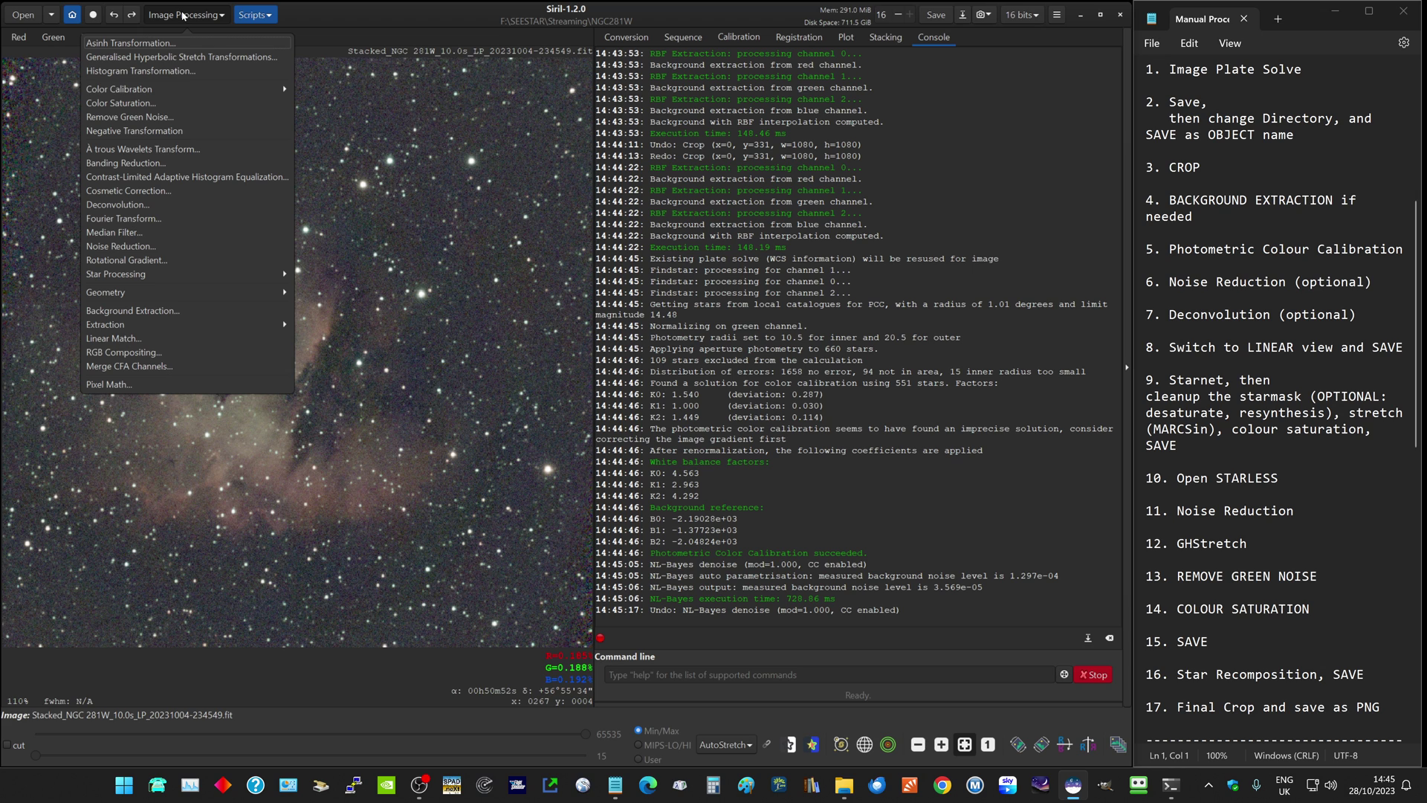
pyautogui.click(139, 207)
pyautogui.moveTo(643, 225); pyautogui.dragTo(758, 221)
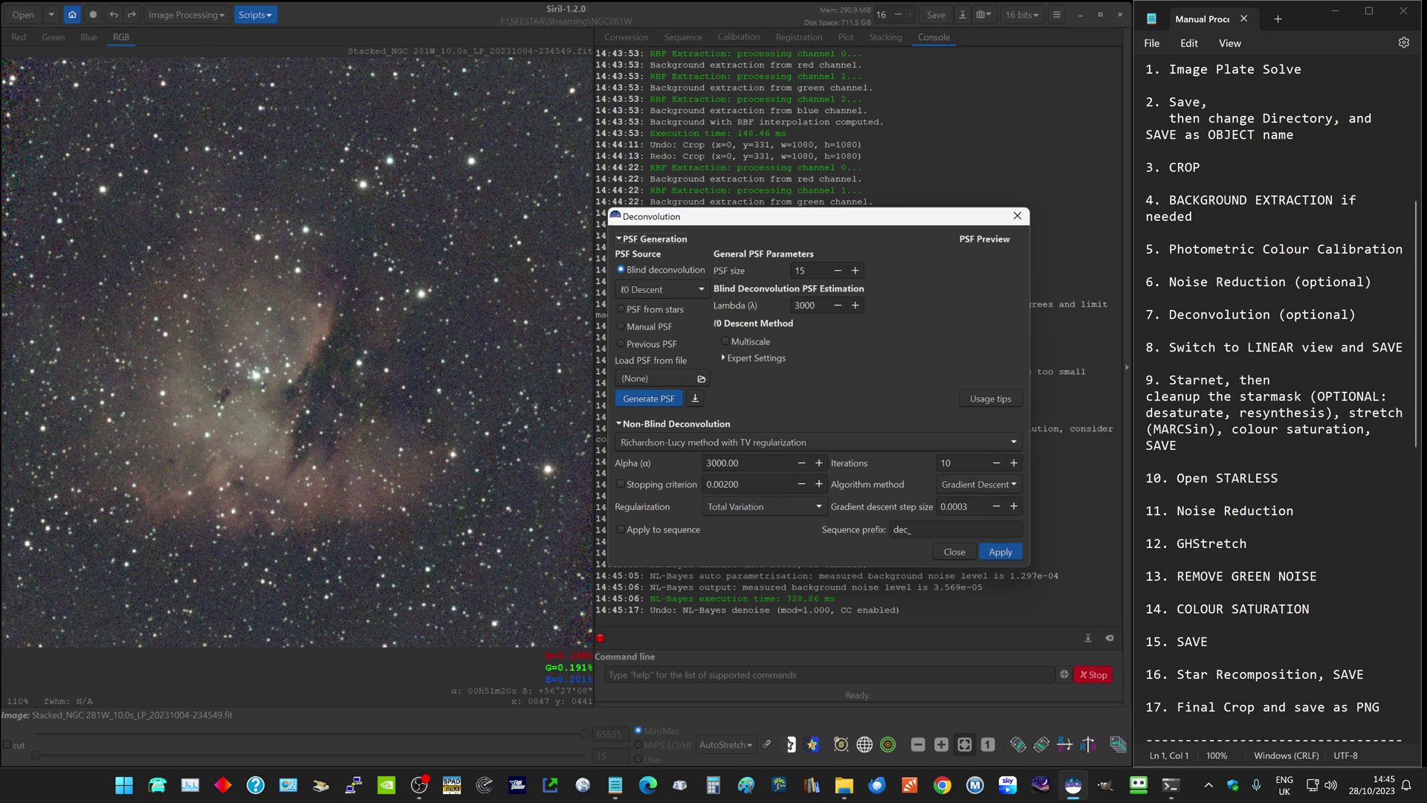
pyautogui.click(1004, 551)
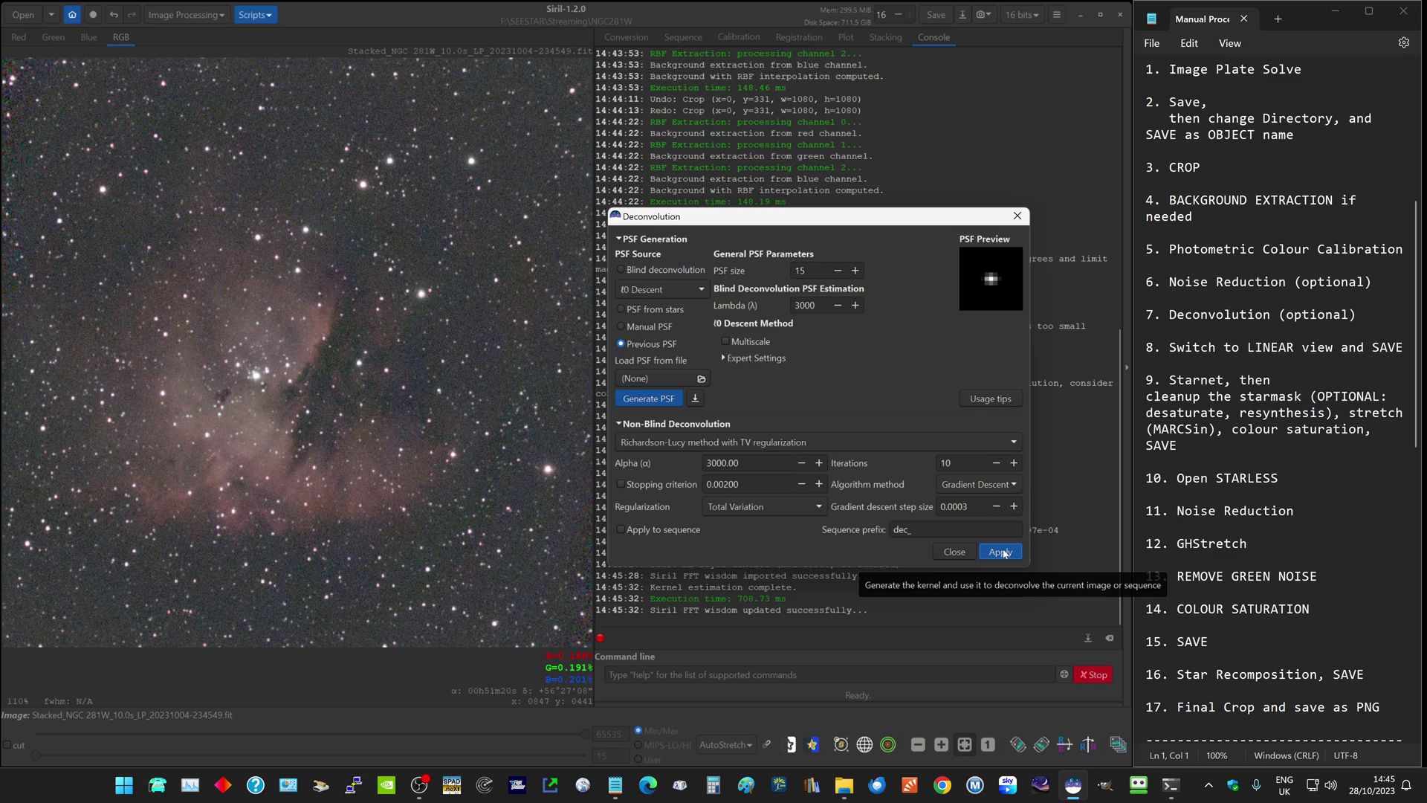
pyautogui.click(954, 552)
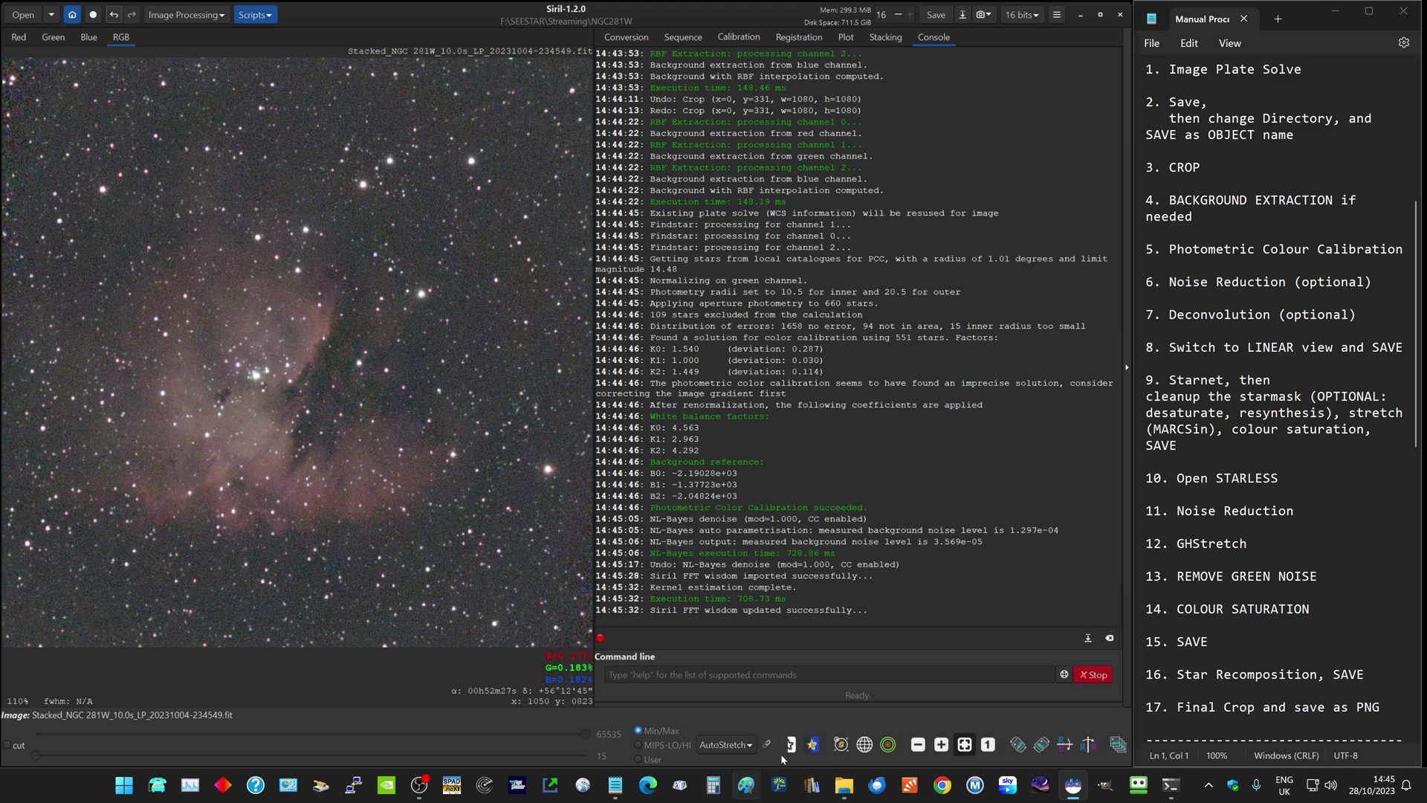
# - Switch the display to Linear and run StarNet with Pre-stretch linear image to get starless and star-mask files
pyautogui.click(746, 750)
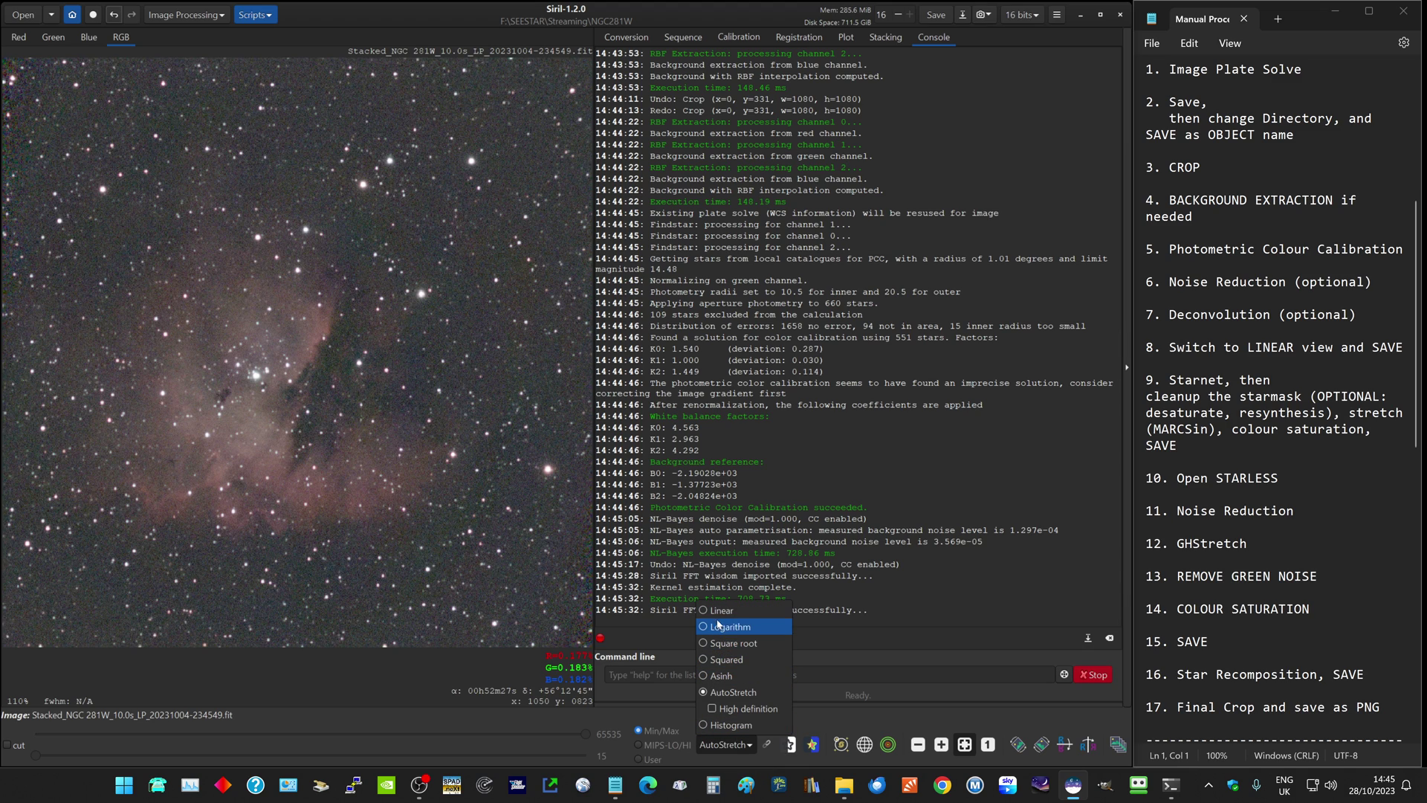
pyautogui.click(715, 611)
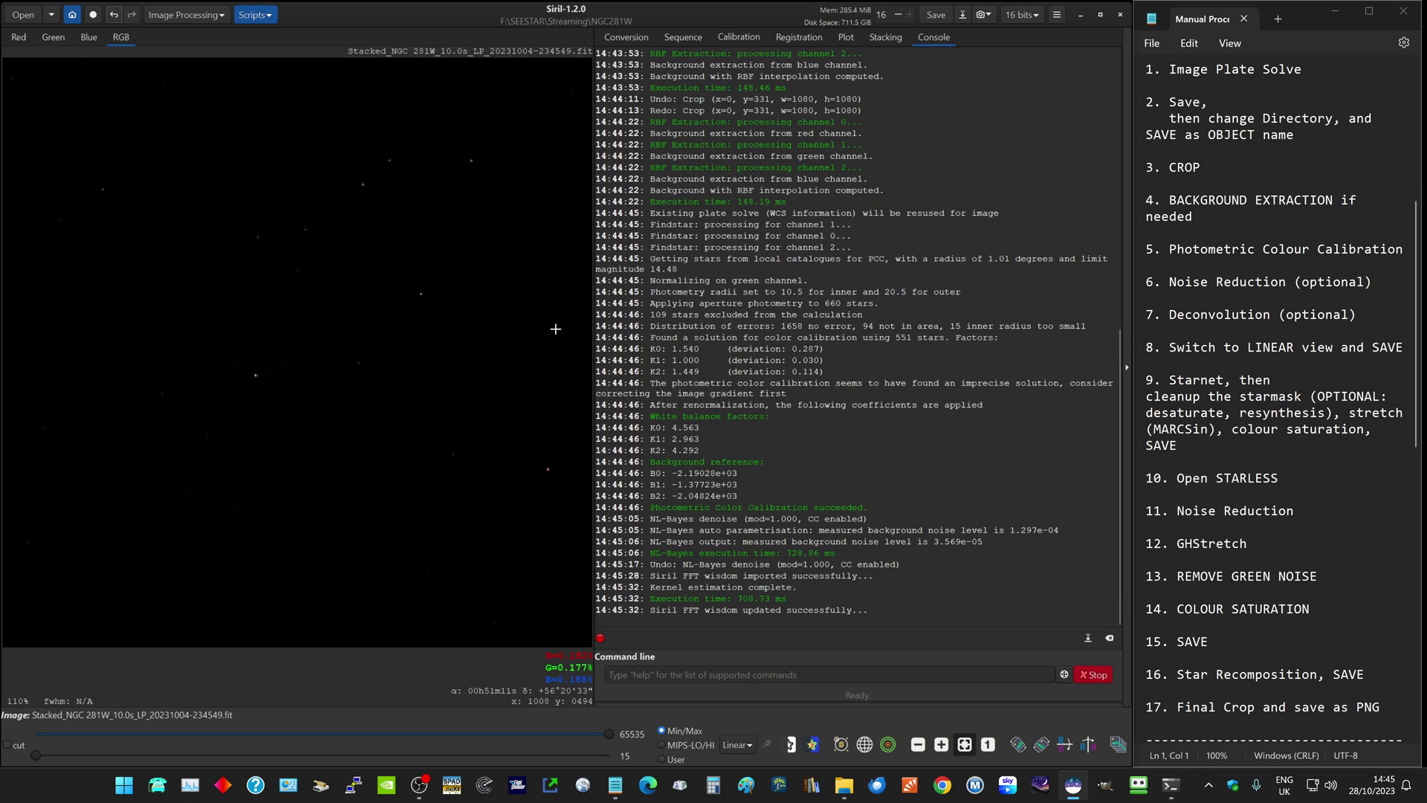
pyautogui.click(177, 16)
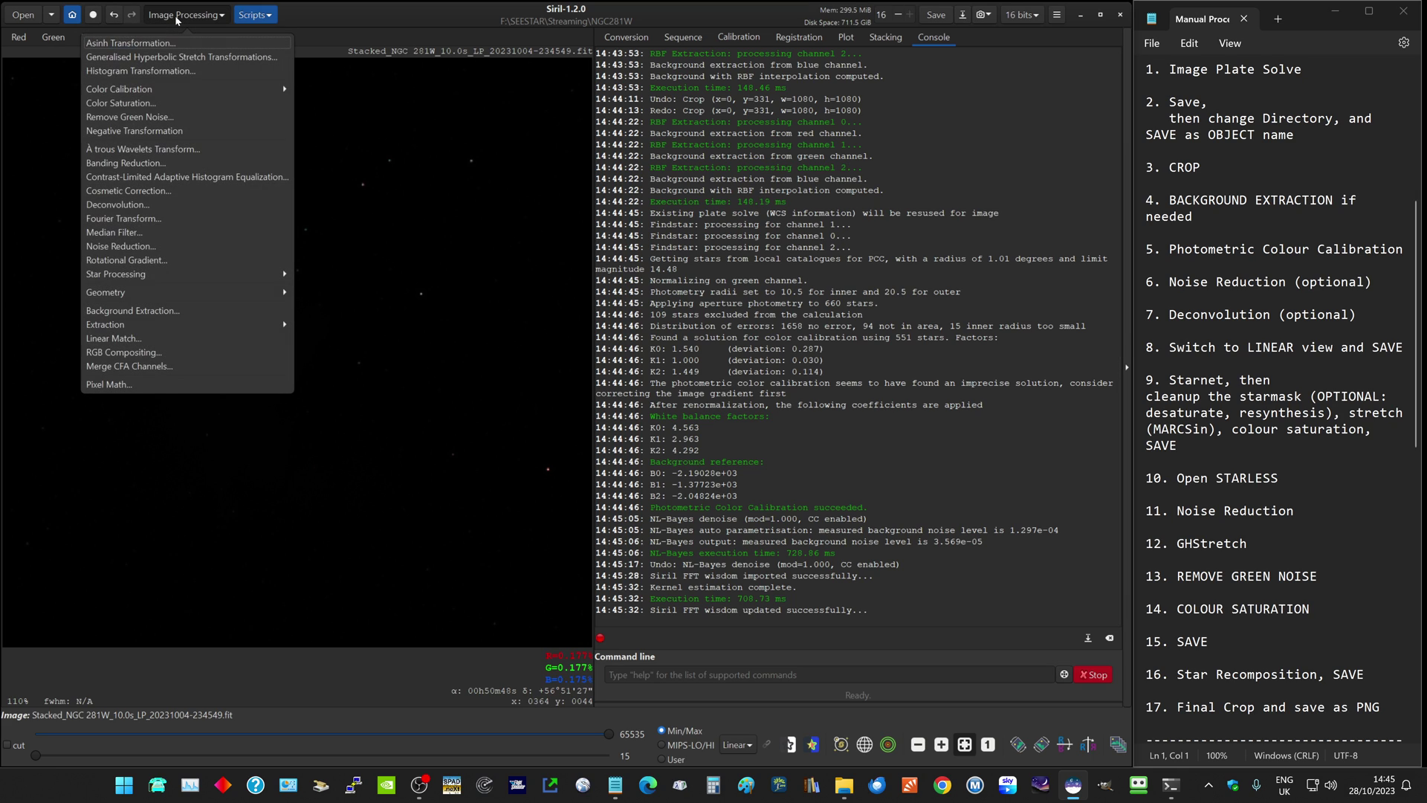
pyautogui.click(122, 275)
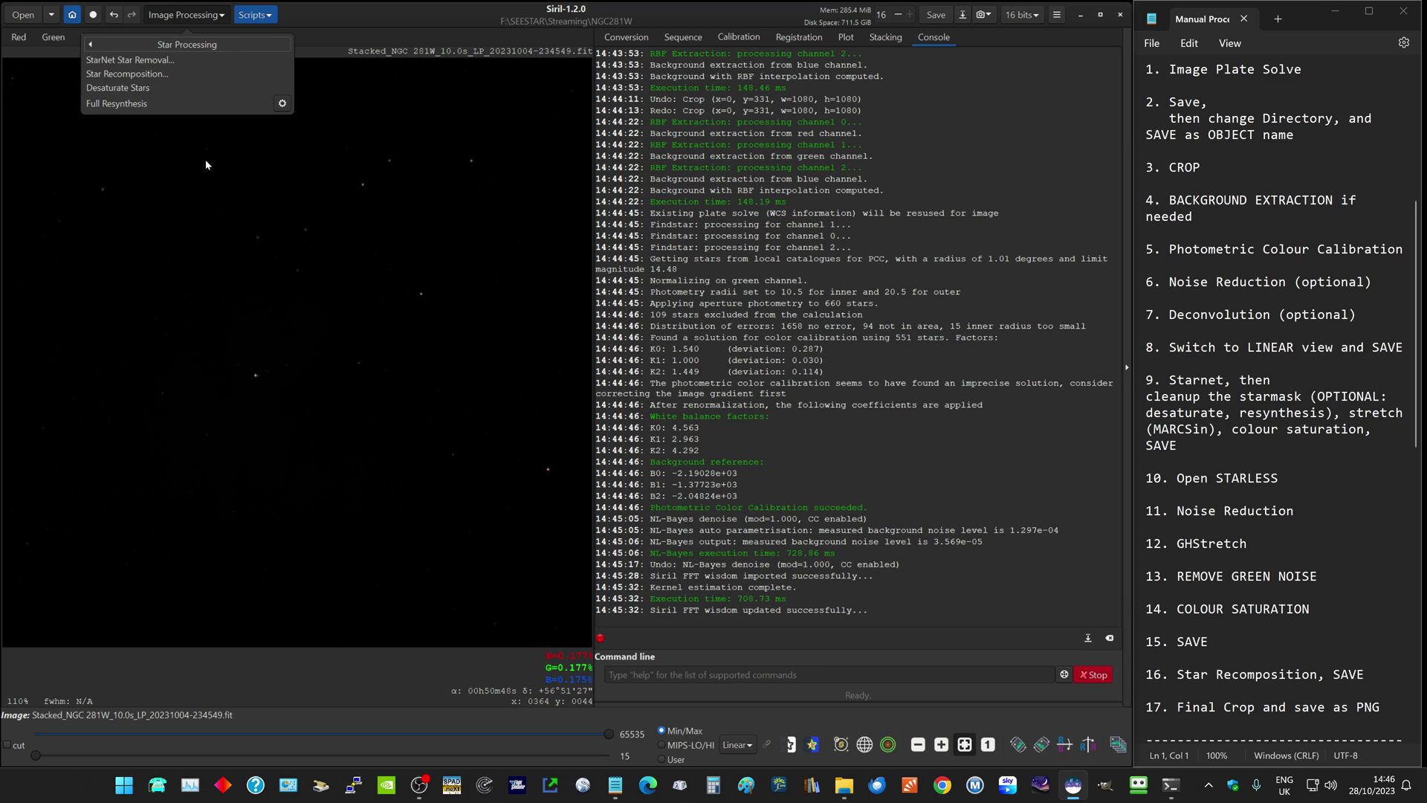
pyautogui.click(120, 61)
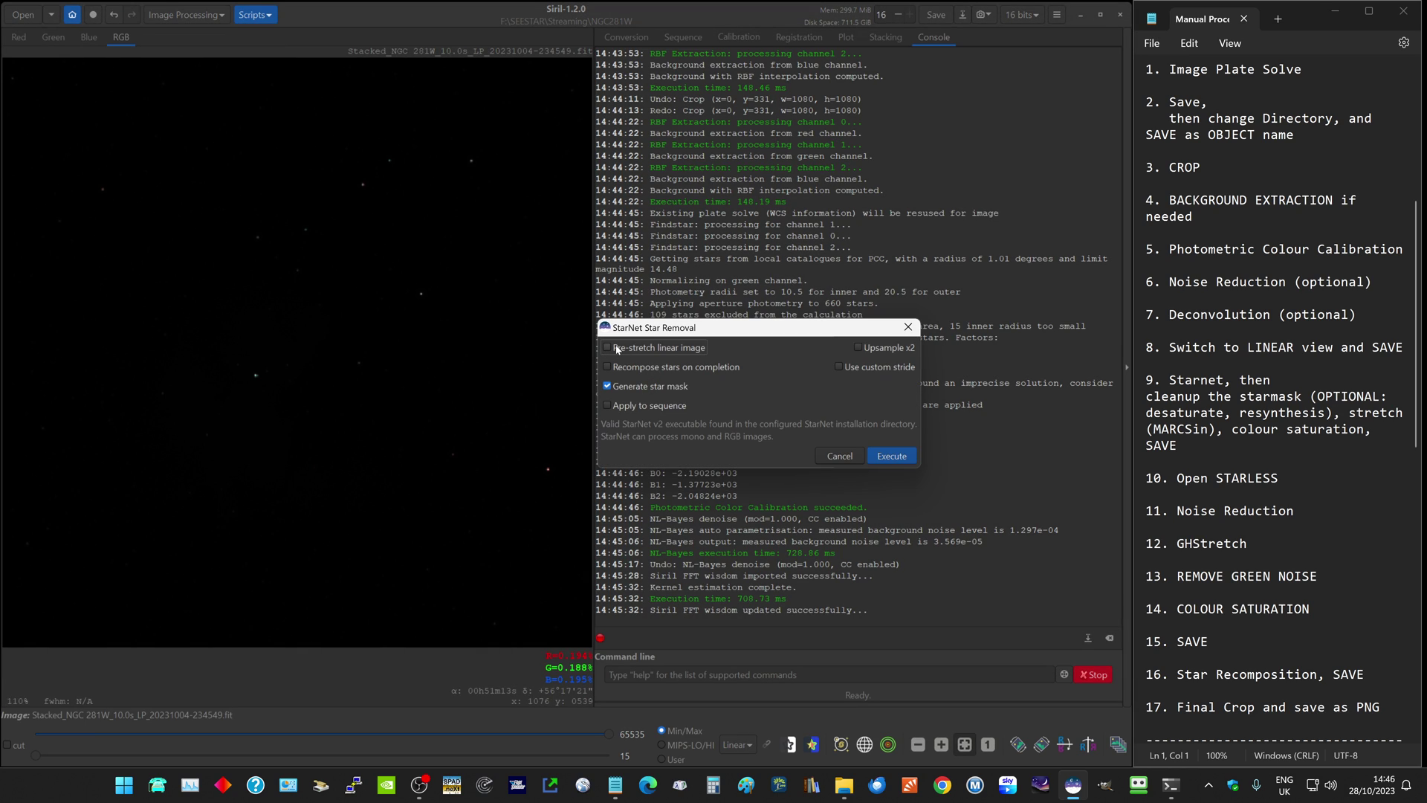
pyautogui.click(608, 349)
pyautogui.click(888, 456)
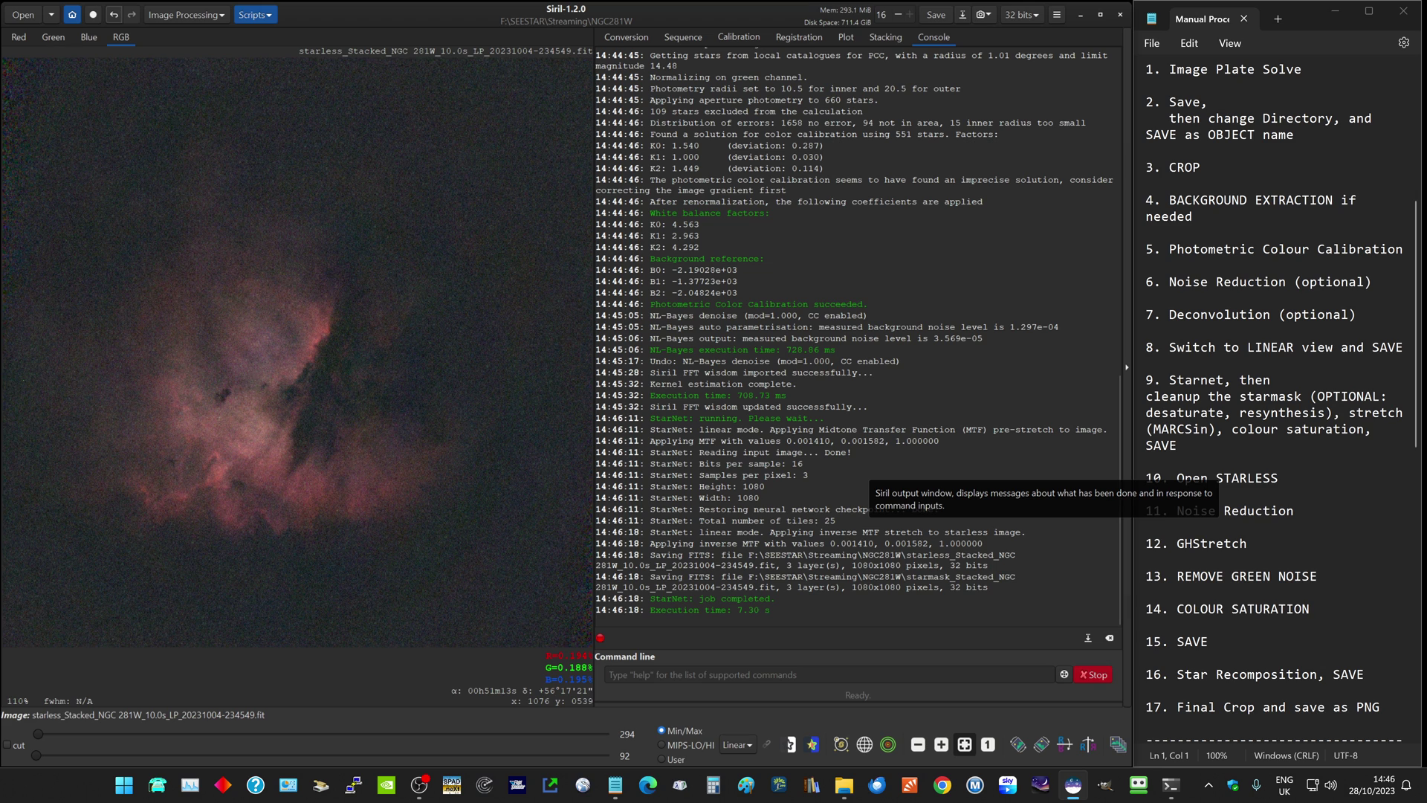
# - Open the starmask image and apply a modified arcsinh generalised hyperbolic stretch with factor about 7
pyautogui.click(9, 15)
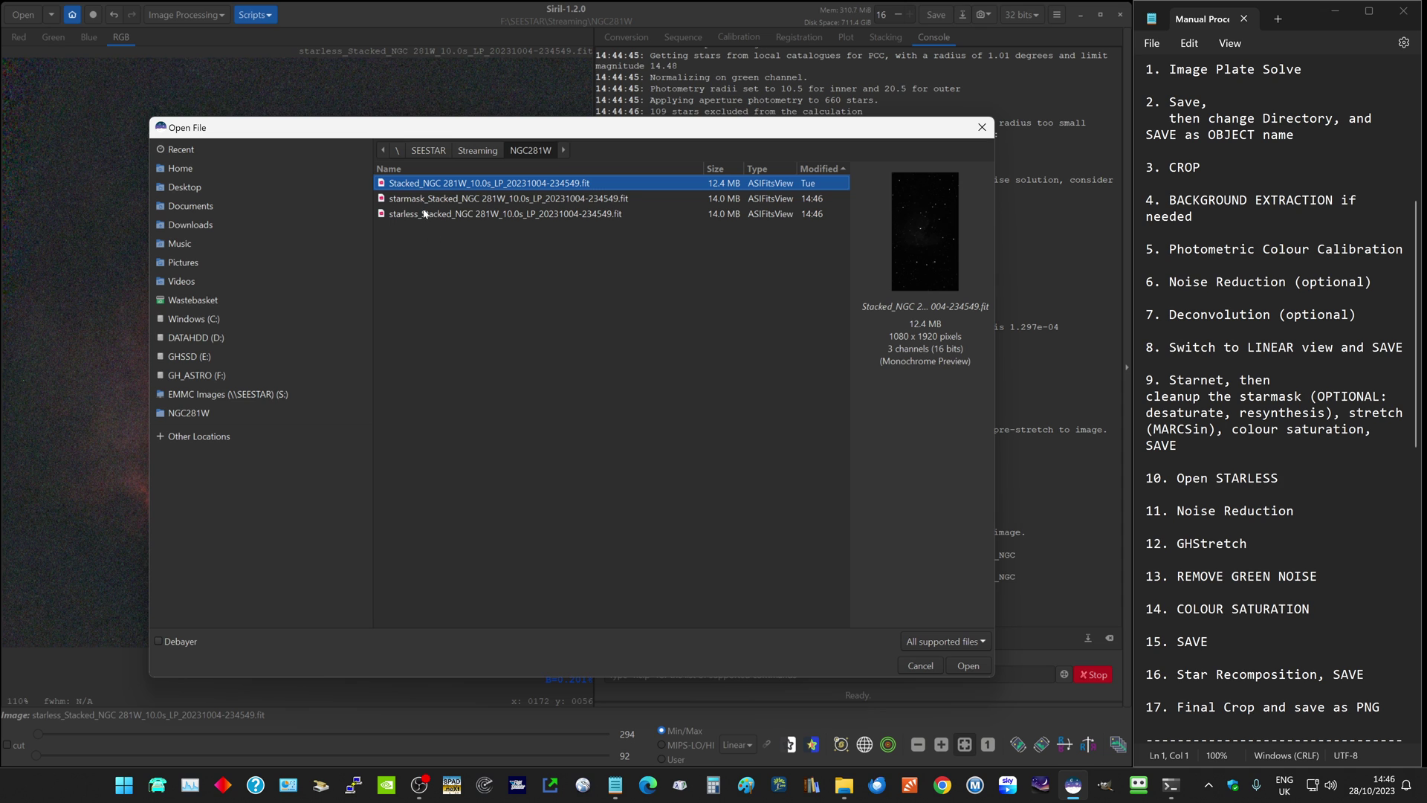
pyautogui.doubleClick(421, 201)
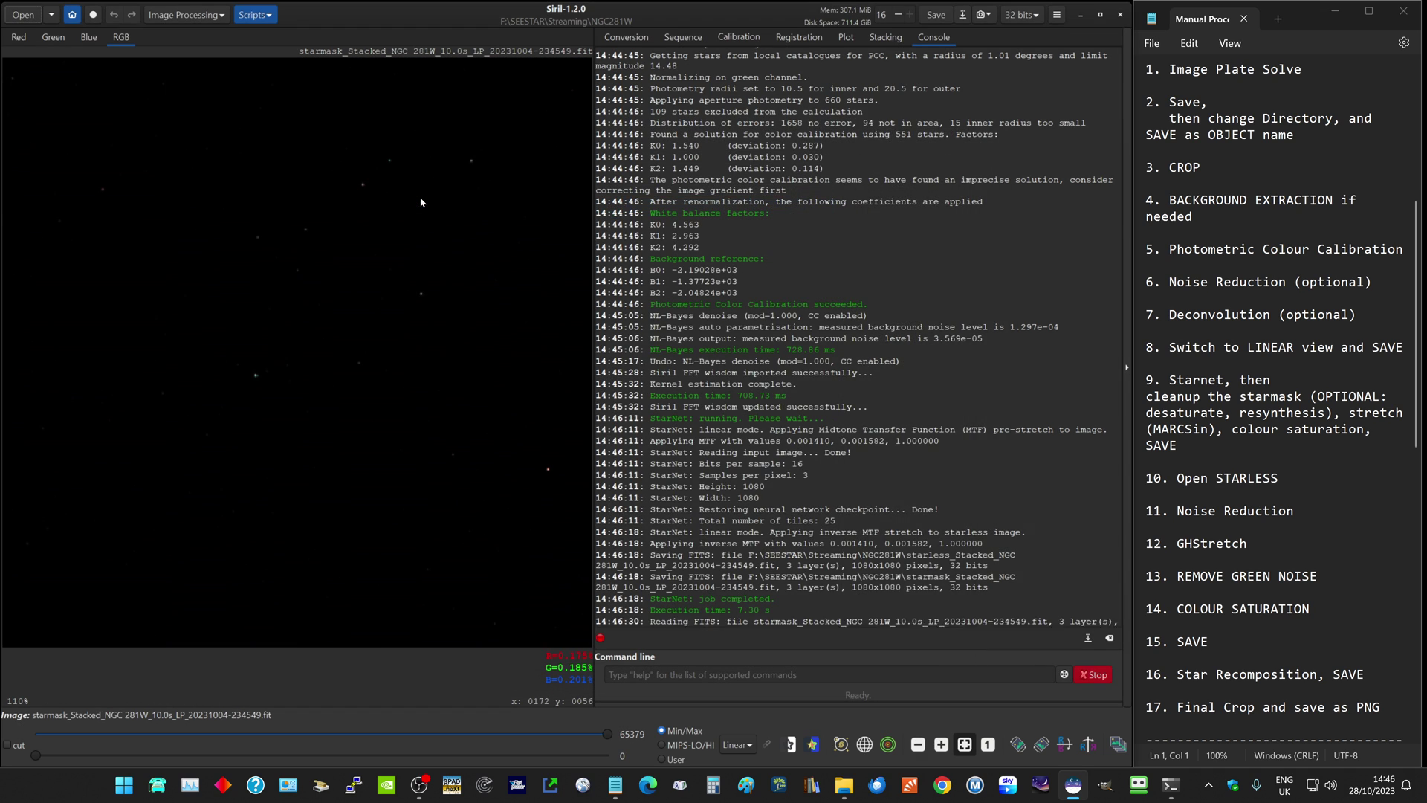
pyautogui.click(182, 15)
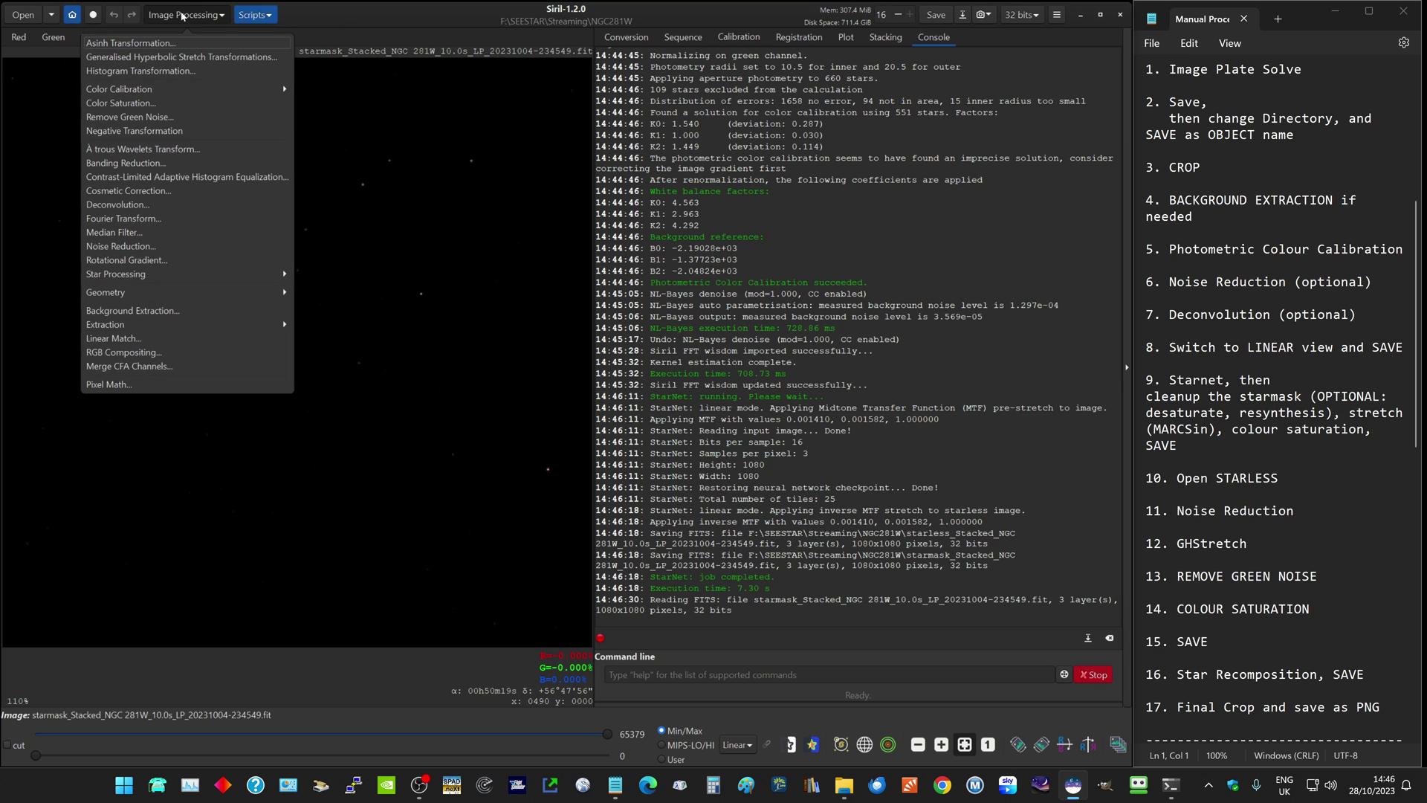
pyautogui.click(144, 58)
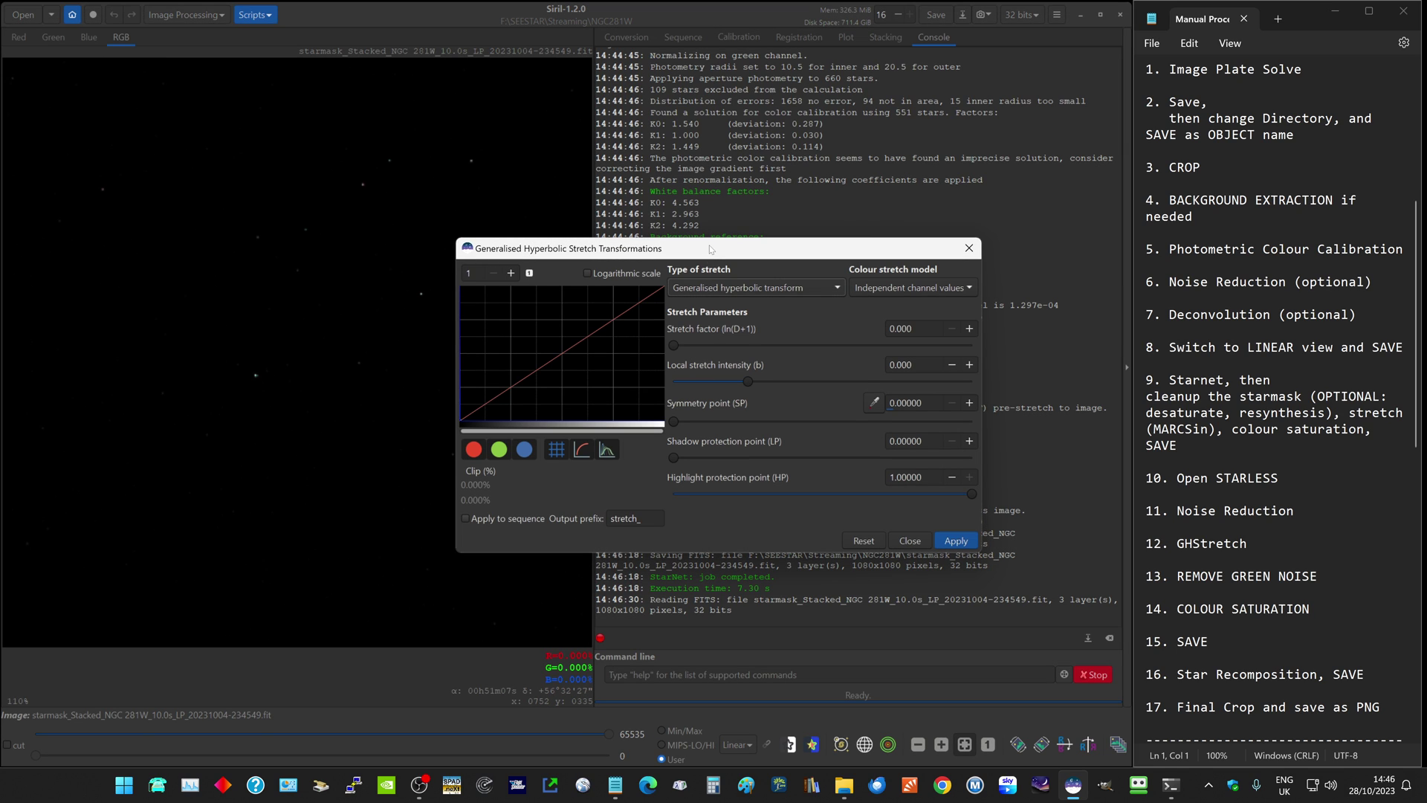
pyautogui.moveTo(709, 249); pyautogui.dragTo(841, 216)
pyautogui.click(834, 256)
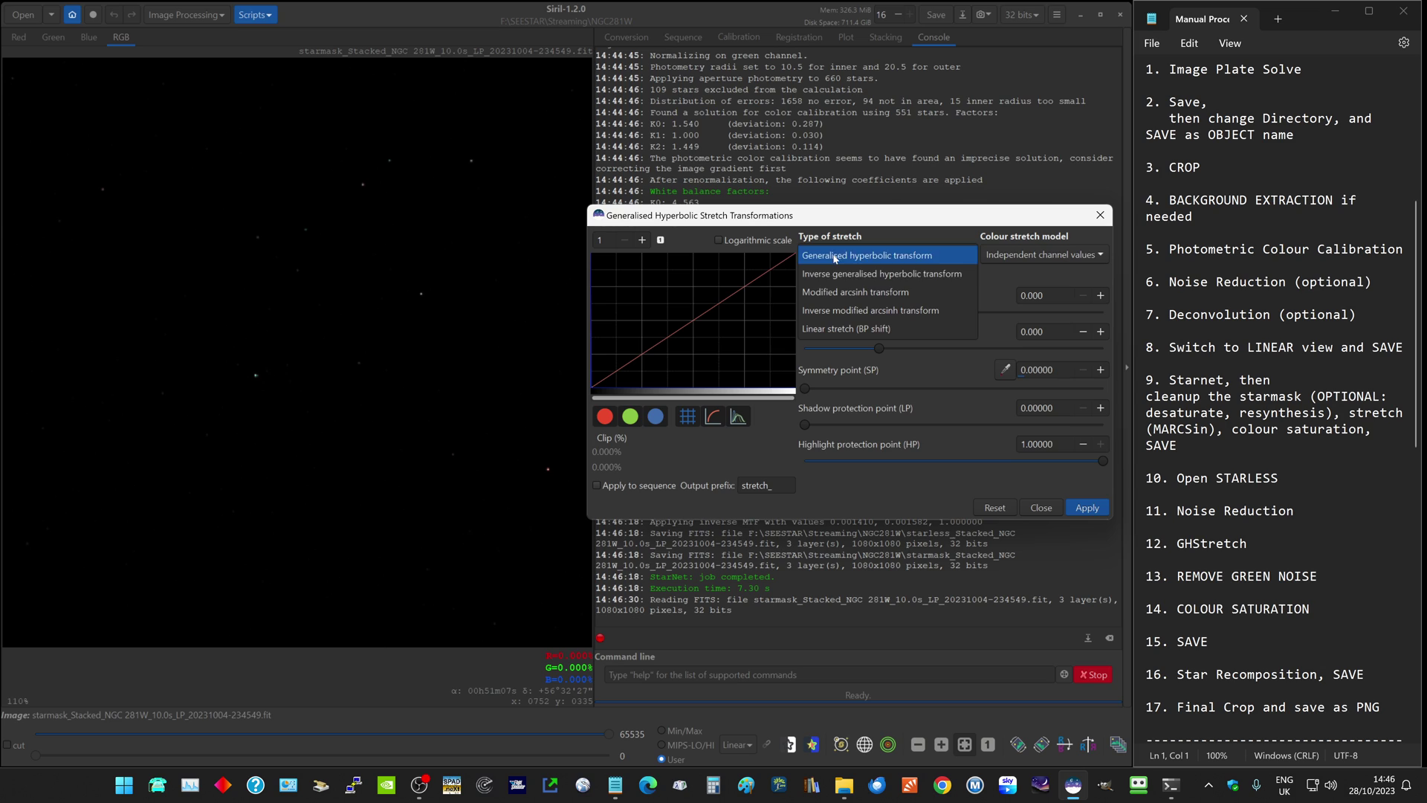
pyautogui.click(830, 295)
pyautogui.moveTo(804, 314); pyautogui.dragTo(1016, 328)
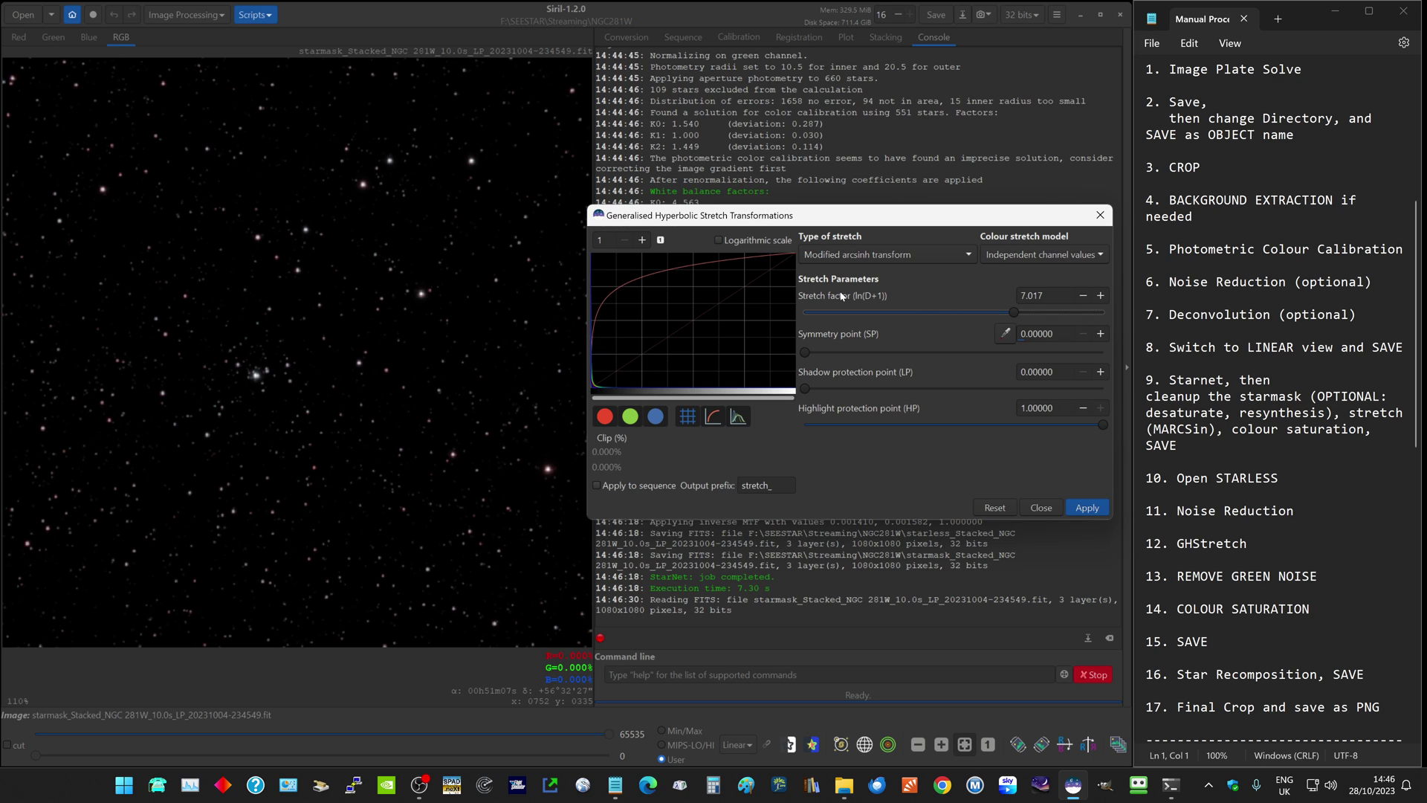
pyautogui.click(1082, 508)
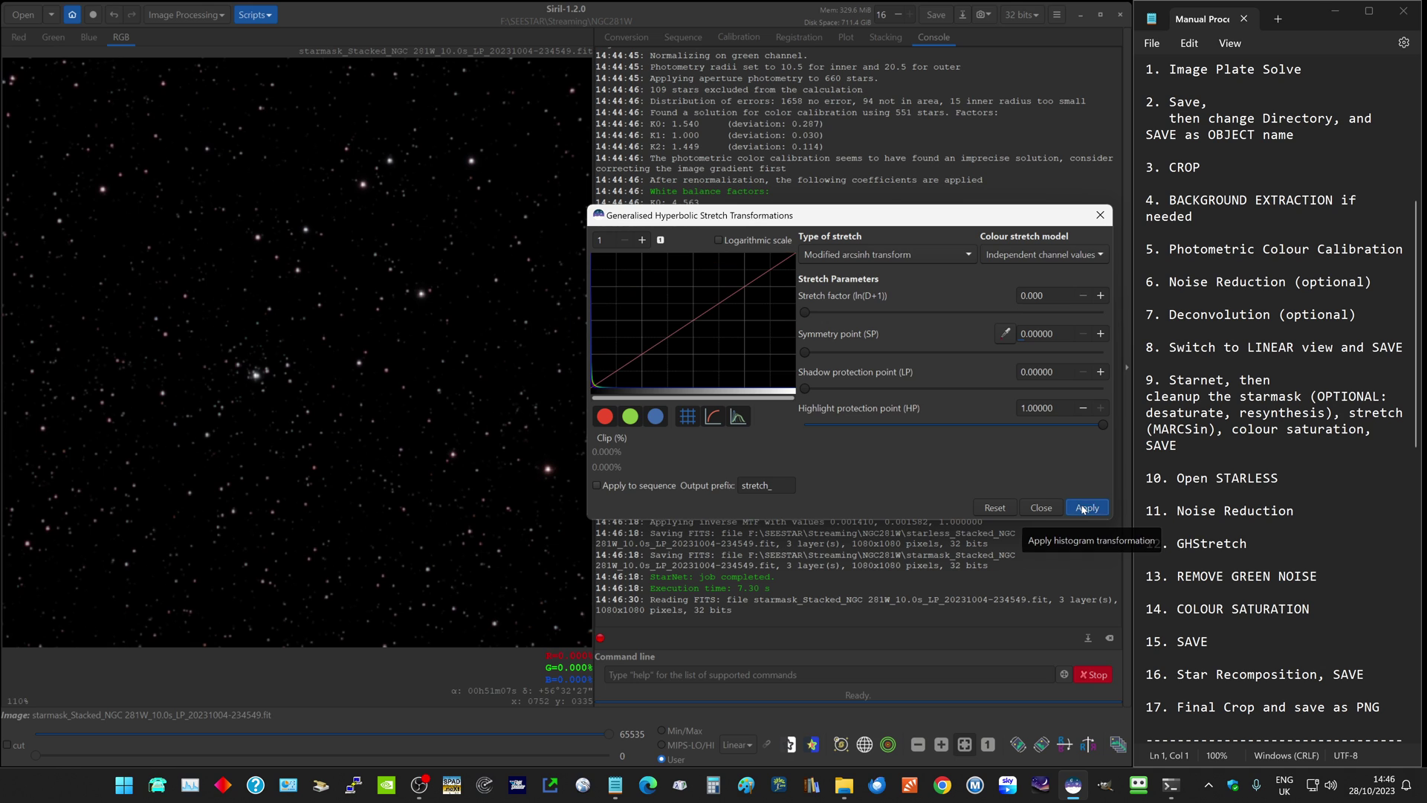
pyautogui.click(1039, 509)
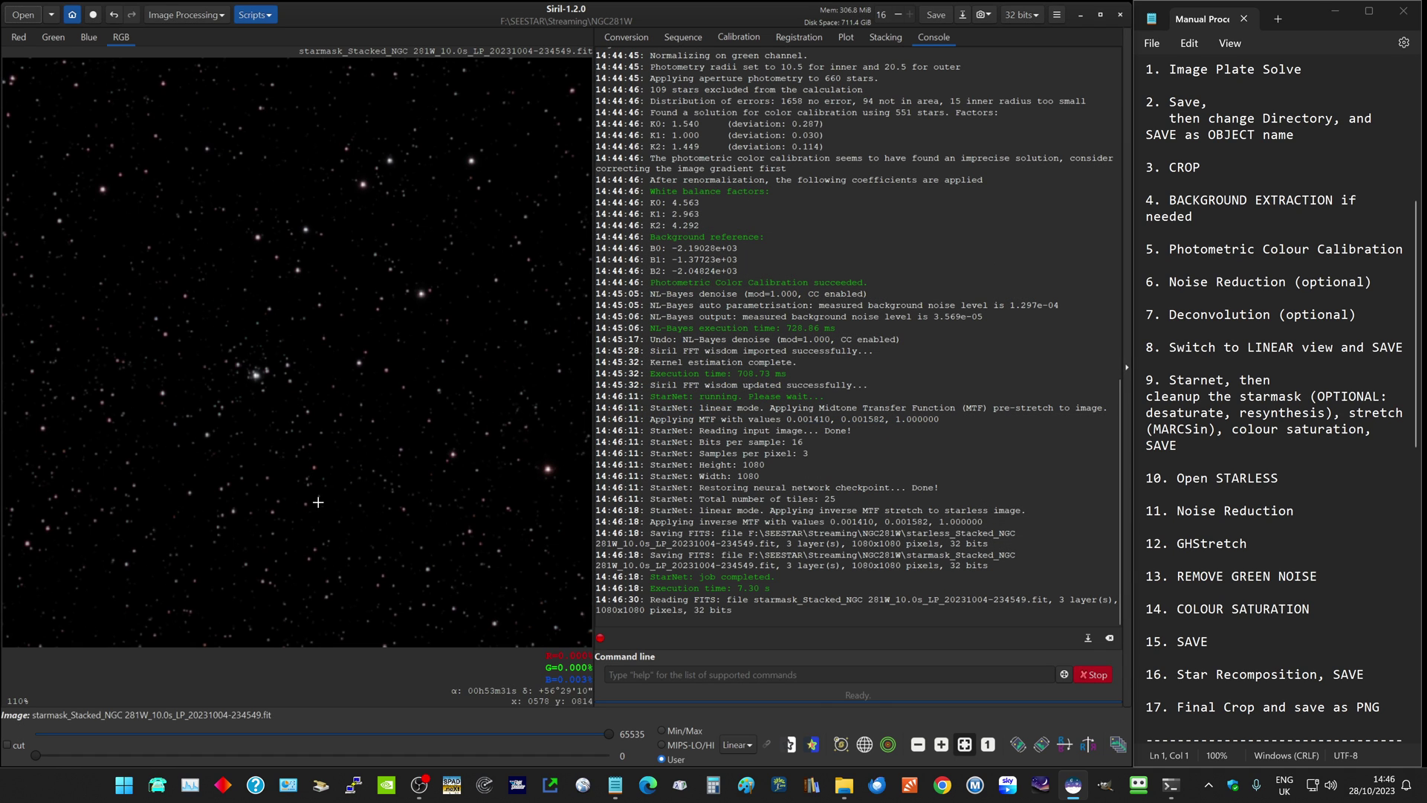
# - Apply a 0.23 colour saturation boost to the starmask and save its FITS file
pyautogui.click(185, 14)
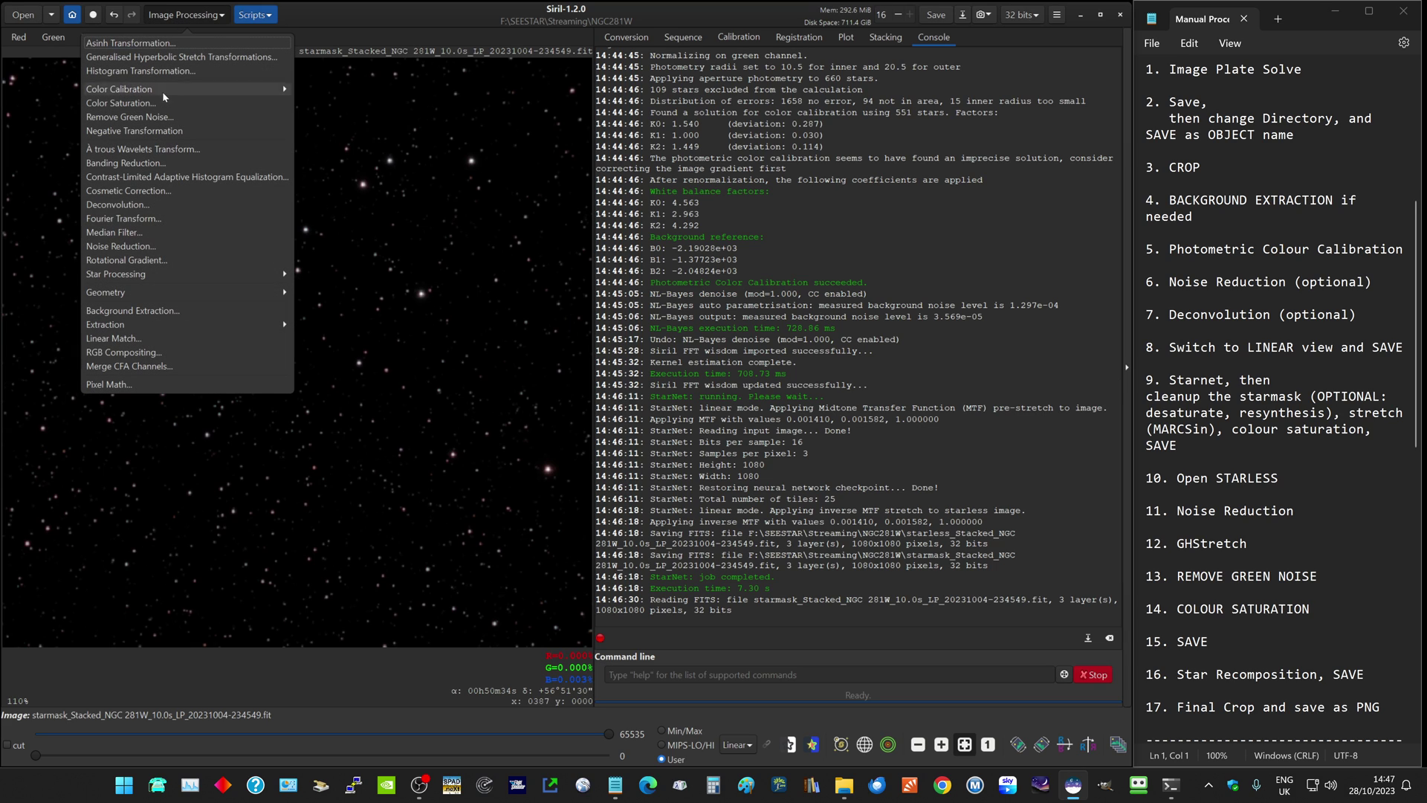
pyautogui.click(138, 104)
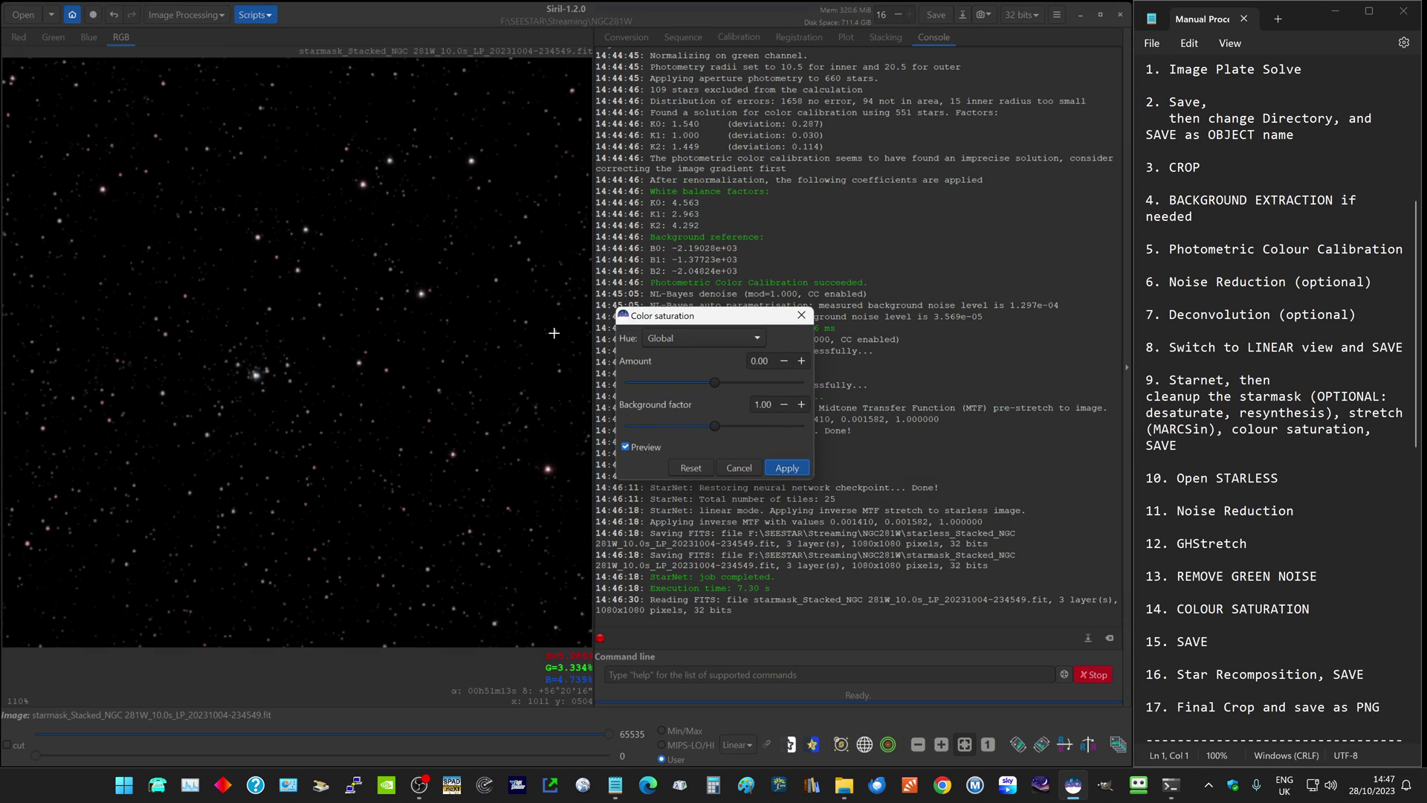
pyautogui.moveTo(712, 380); pyautogui.dragTo(797, 385)
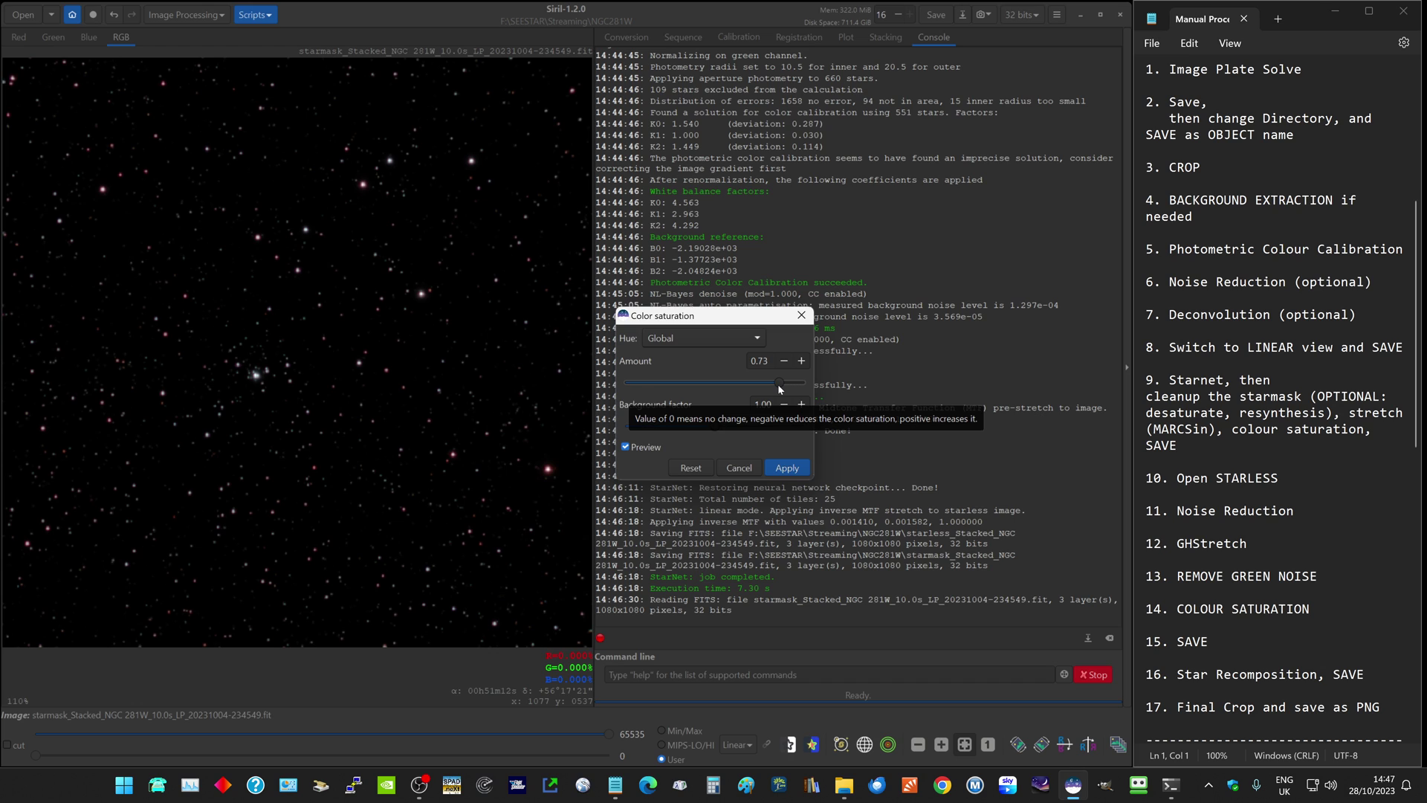
pyautogui.click(786, 467)
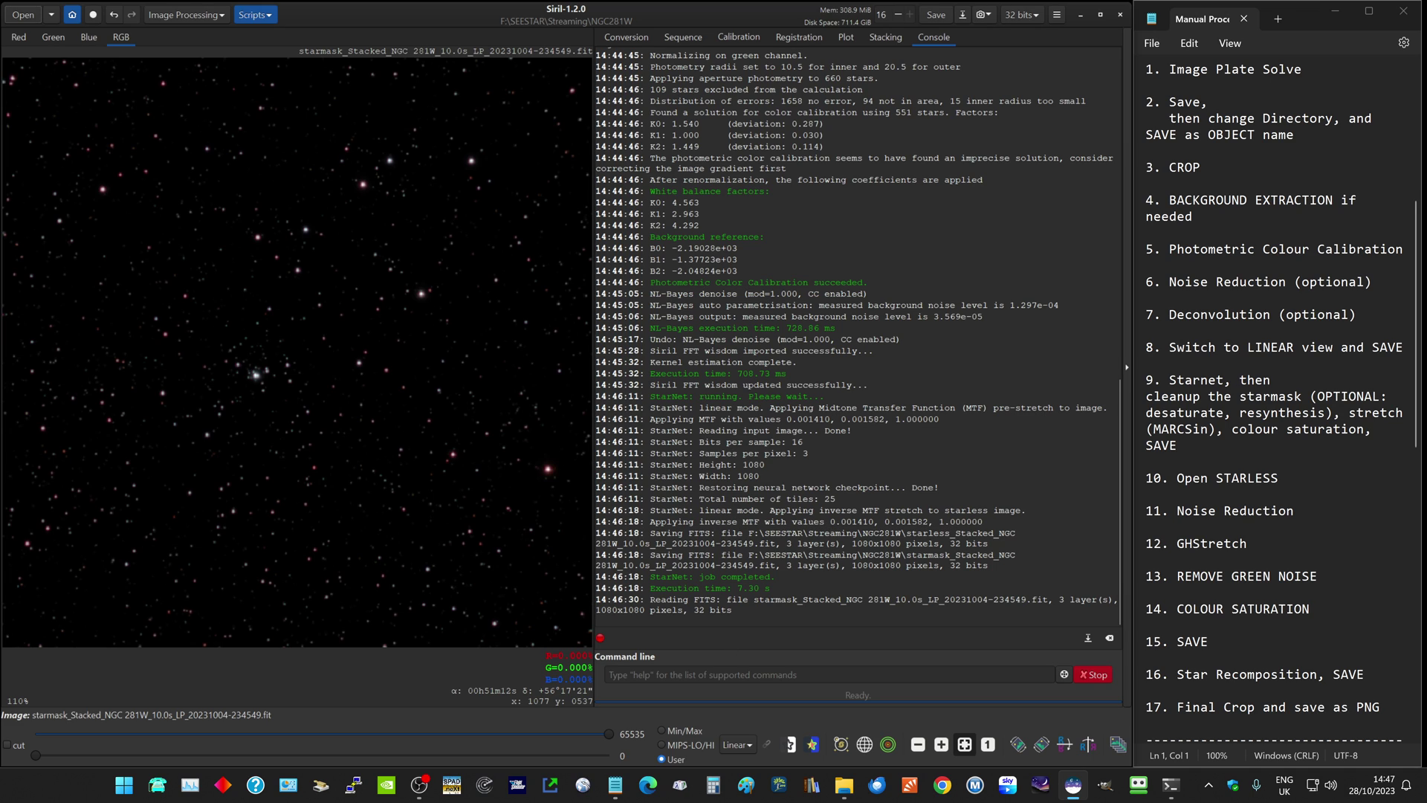
pyautogui.click(935, 14)
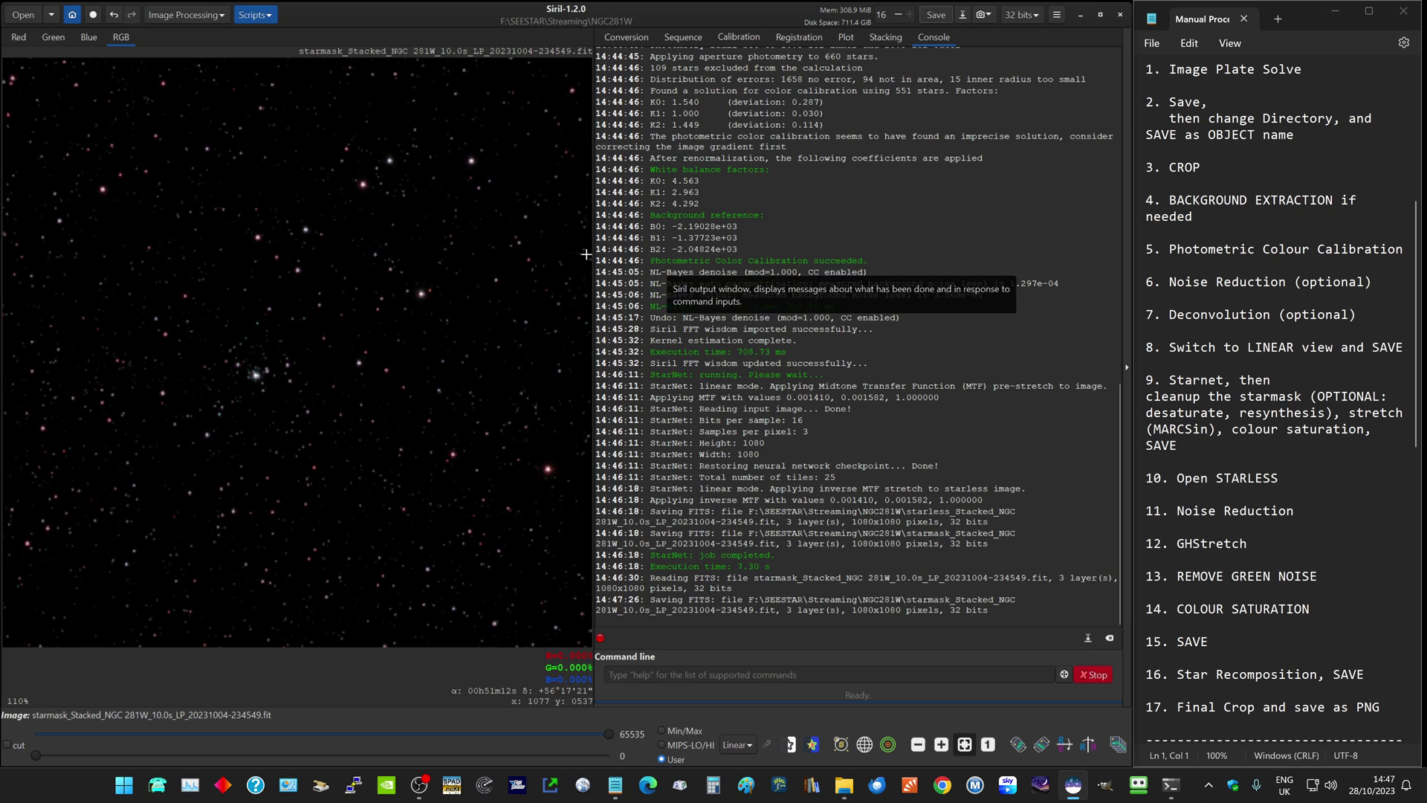
# - Open the starless NGC 281 FITS image
pyautogui.click(24, 19)
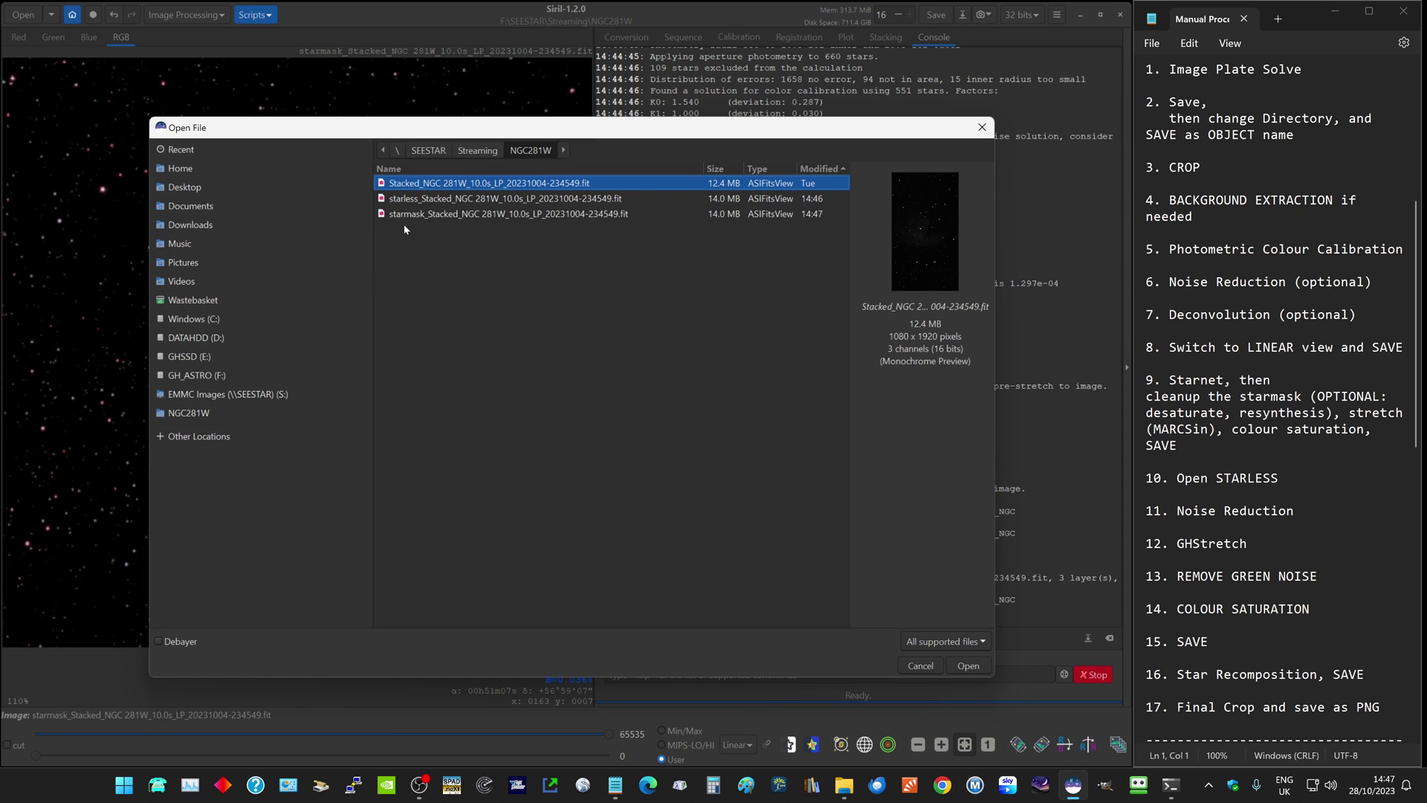
pyautogui.click(417, 199)
pyautogui.doubleClick(417, 199)
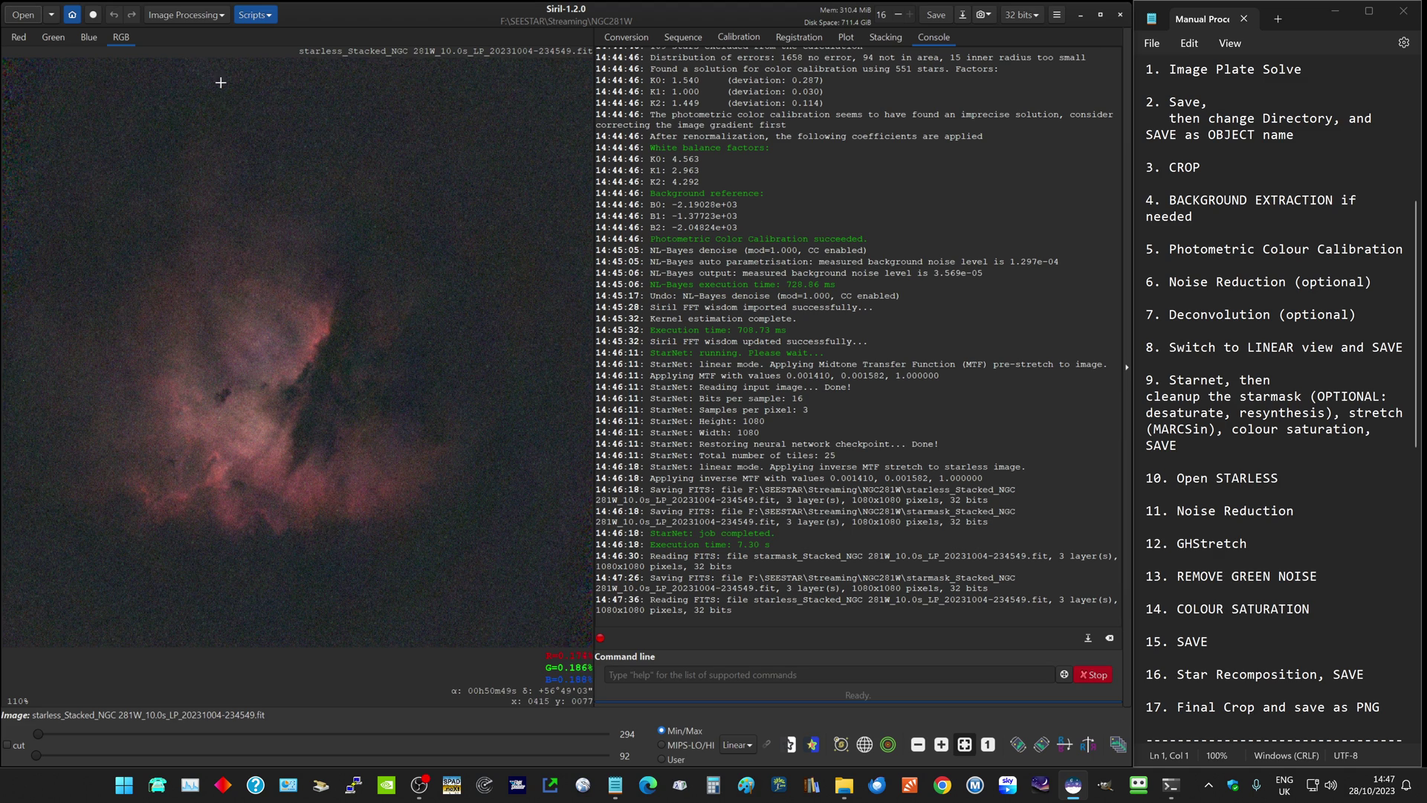
# - Apply a generalised hyperbolic stretch with a raised factor and symmetry point sampled from the background
pyautogui.click(176, 16)
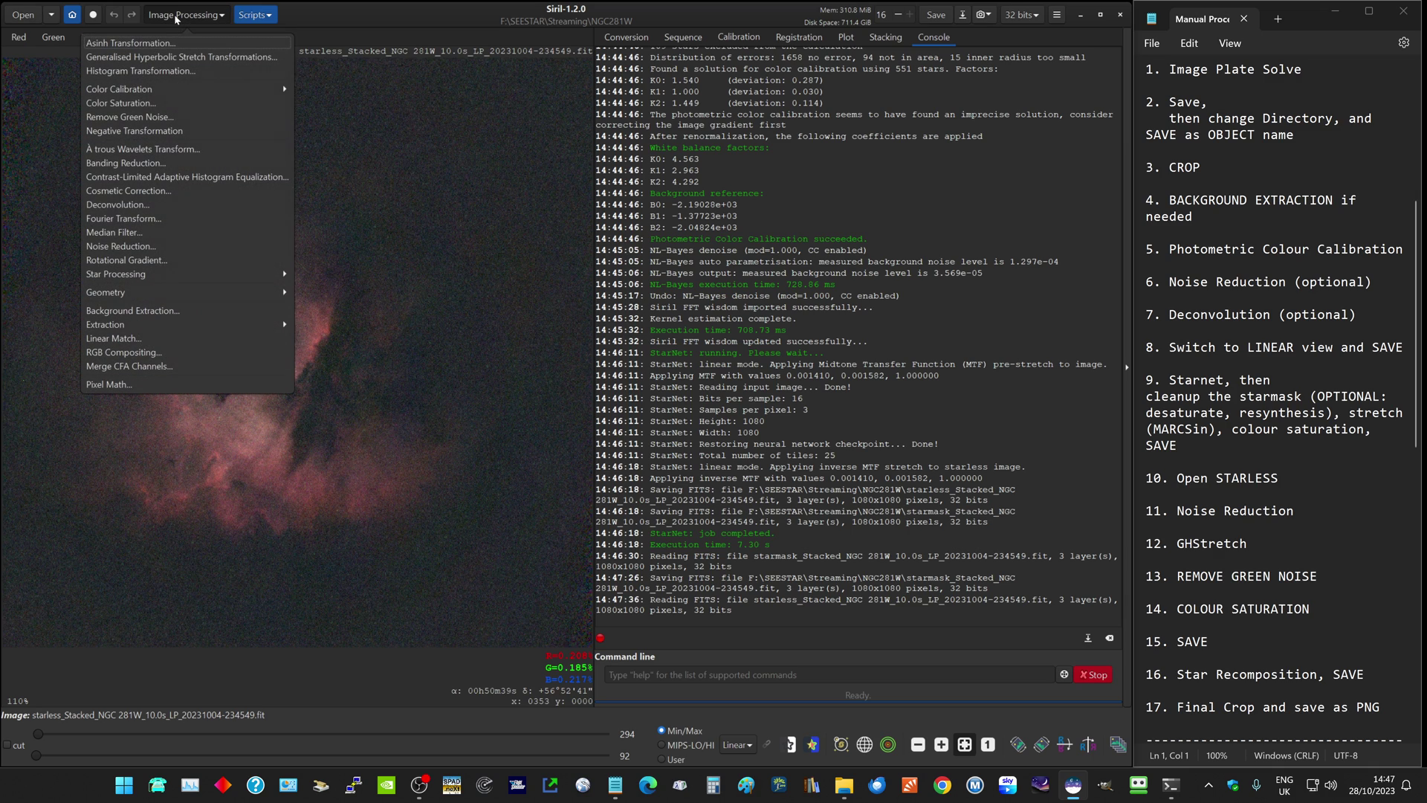
pyautogui.click(192, 59)
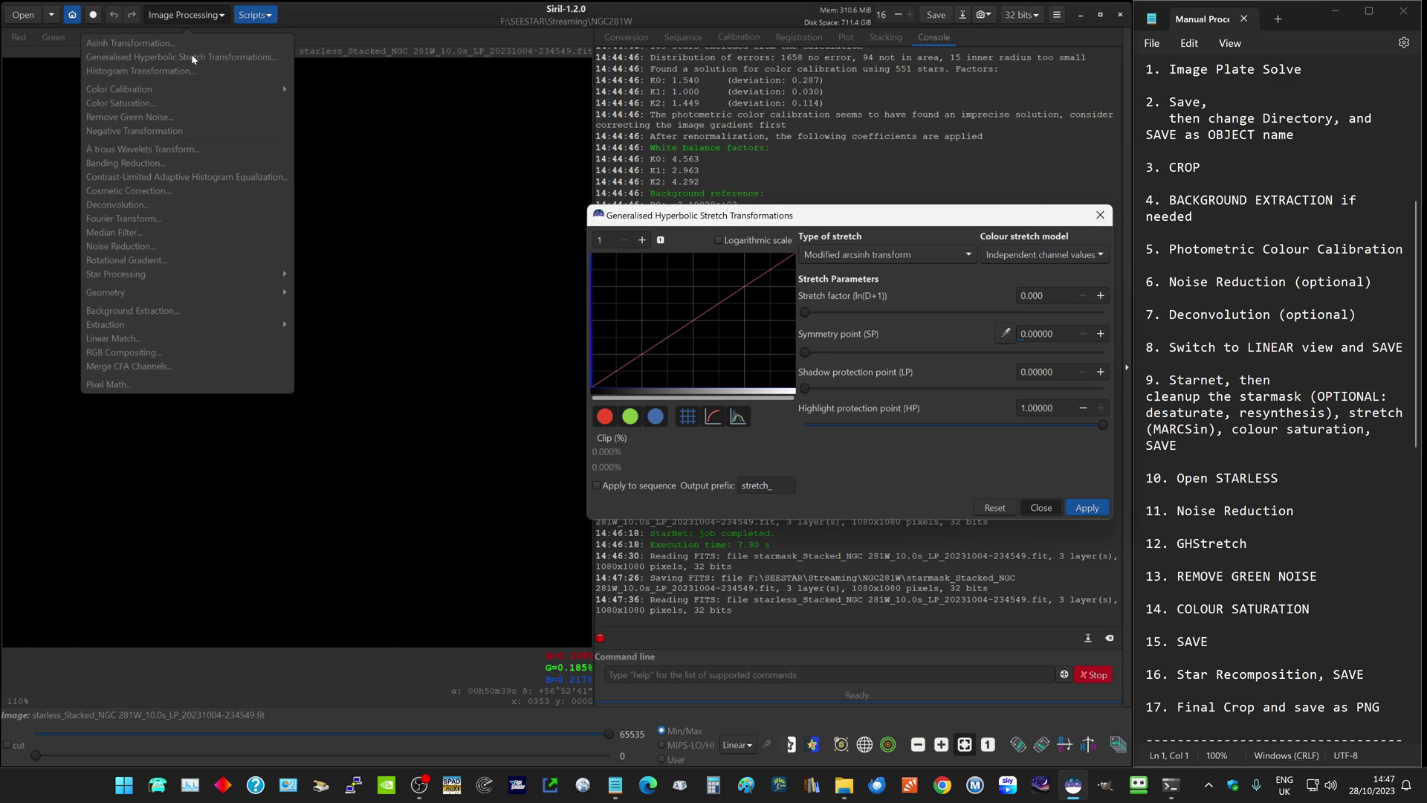
pyautogui.moveTo(752, 222); pyautogui.dragTo(758, 210)
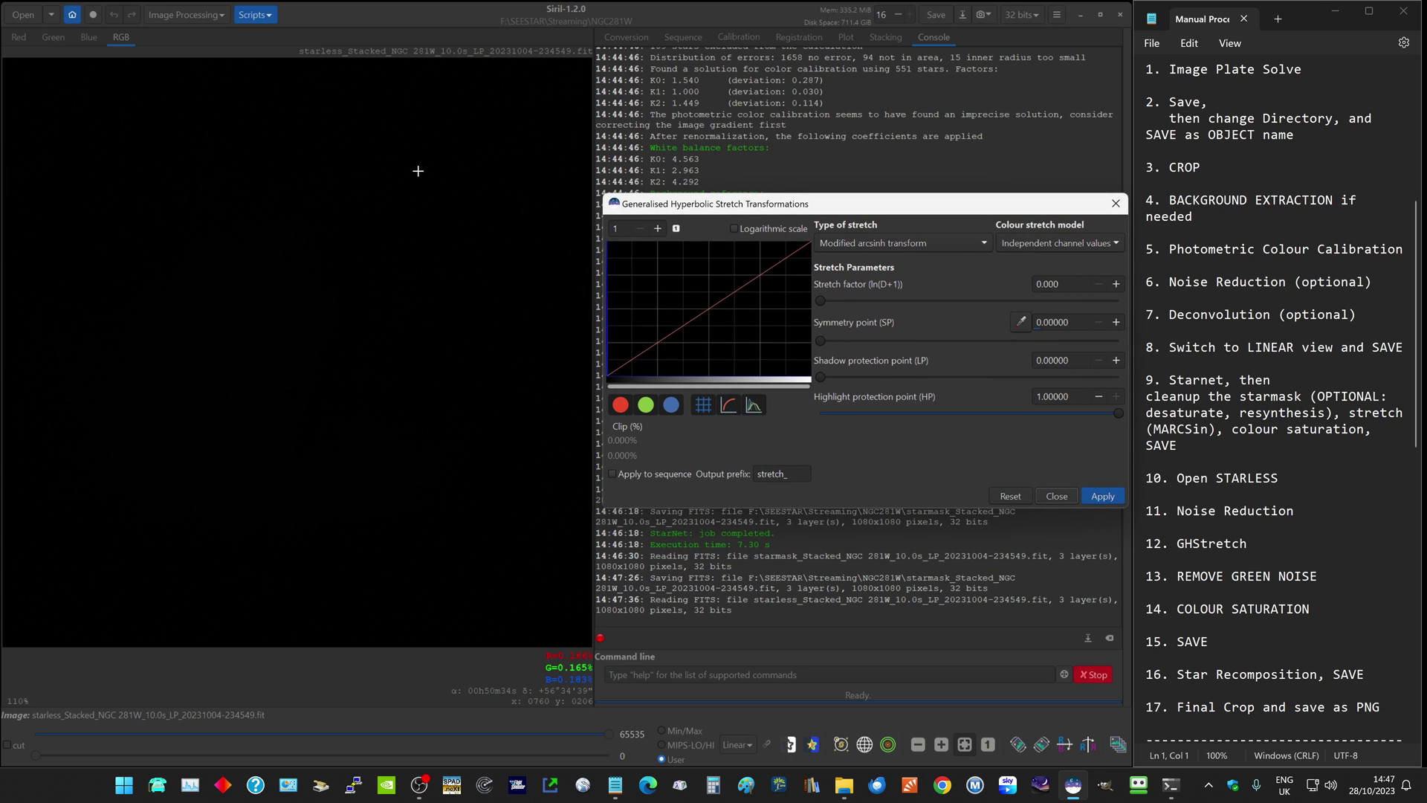
pyautogui.click(882, 243)
pyautogui.click(850, 208)
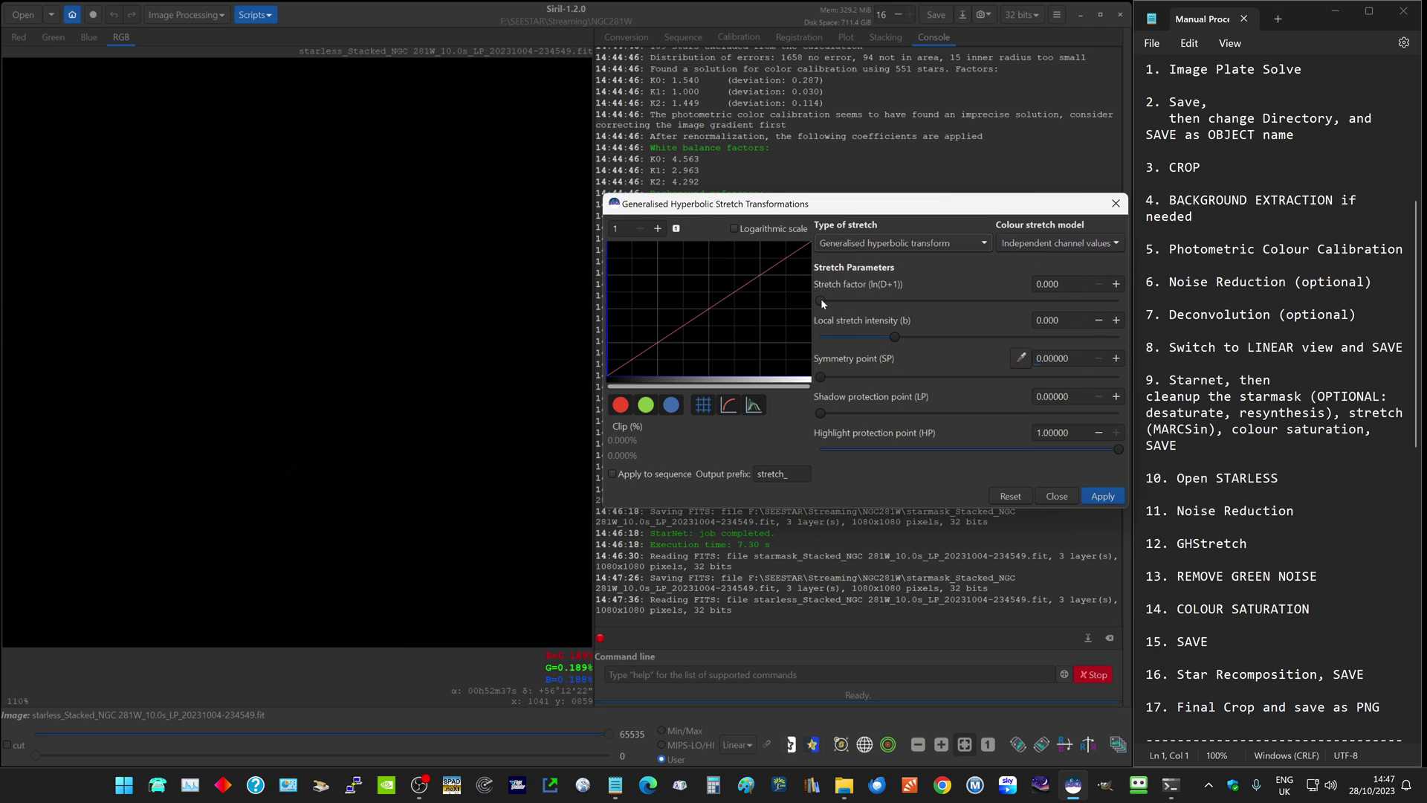
pyautogui.moveTo(821, 299); pyautogui.dragTo(969, 306)
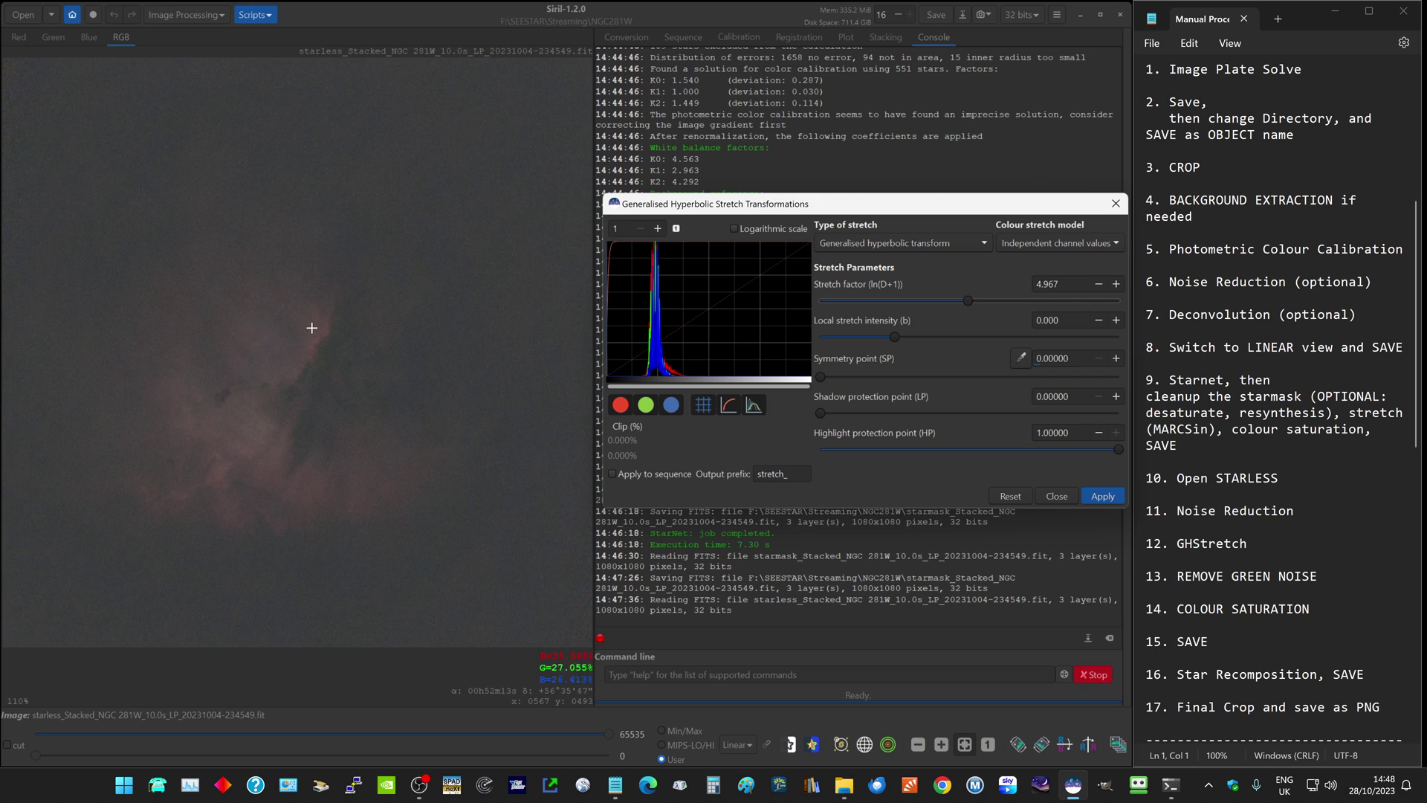
pyautogui.click(320, 315)
pyautogui.moveTo(320, 315); pyautogui.dragTo(338, 340)
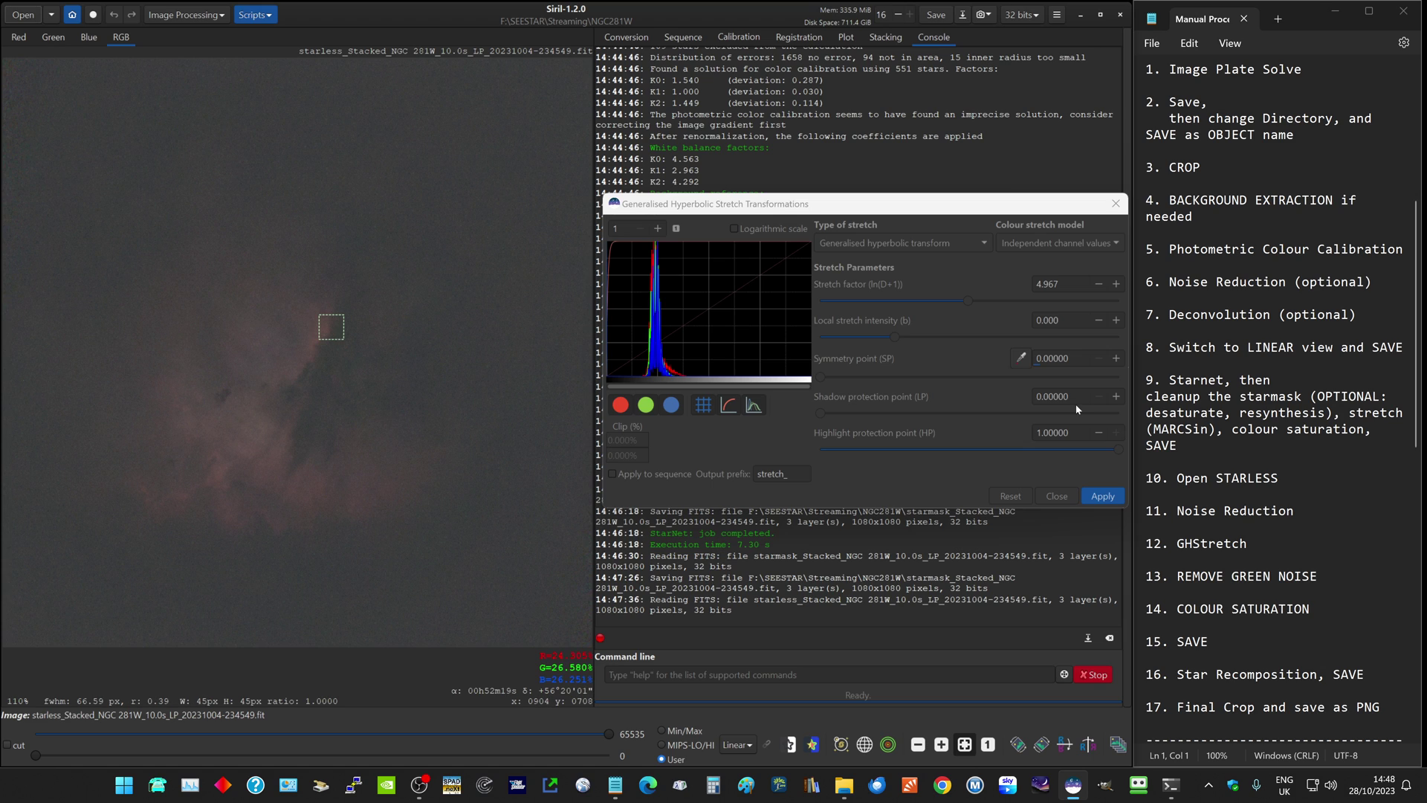
pyautogui.click(1021, 359)
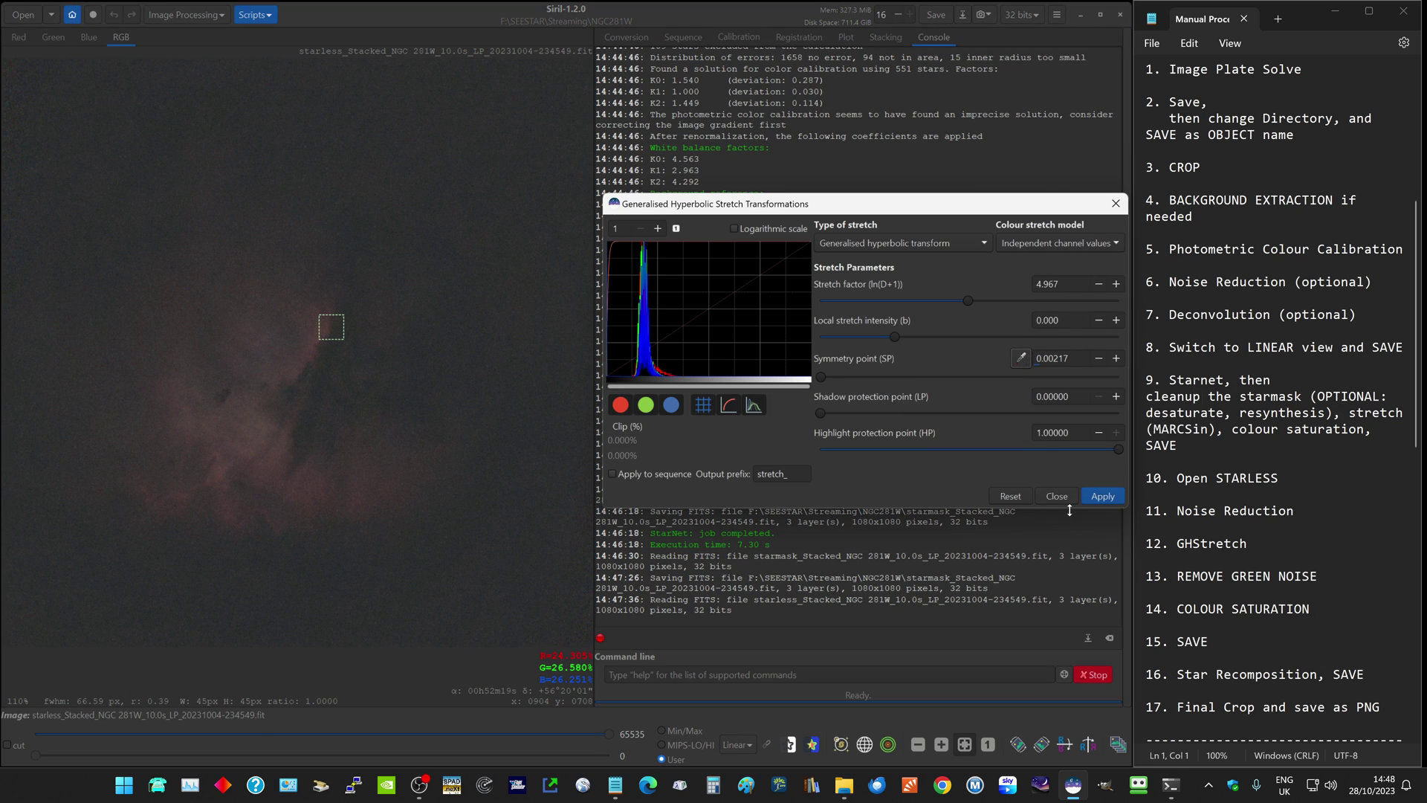
pyautogui.click(1102, 497)
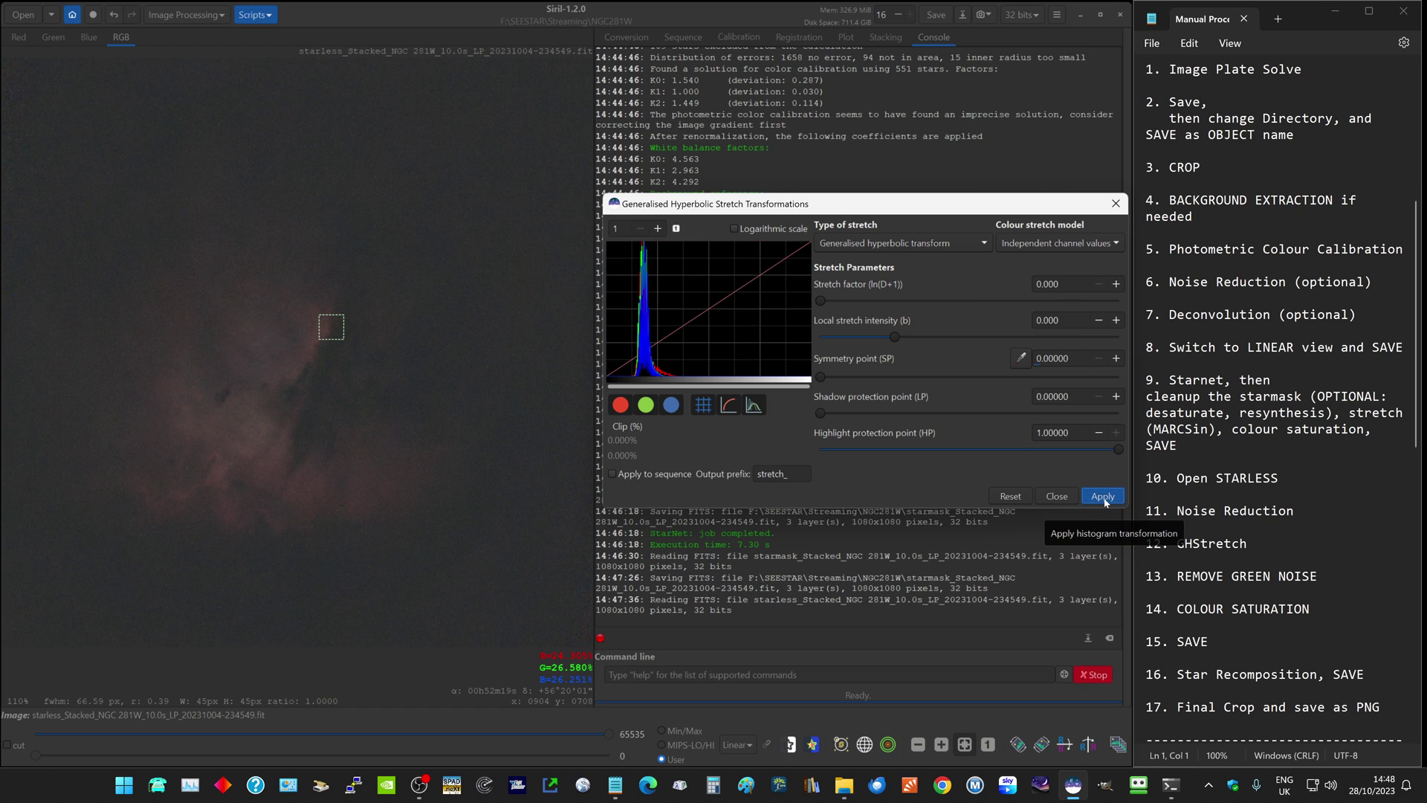
# - Set up a second stretch with a moderate factor of 1.417 and symmetry point 0.38333
pyautogui.click(473, 293)
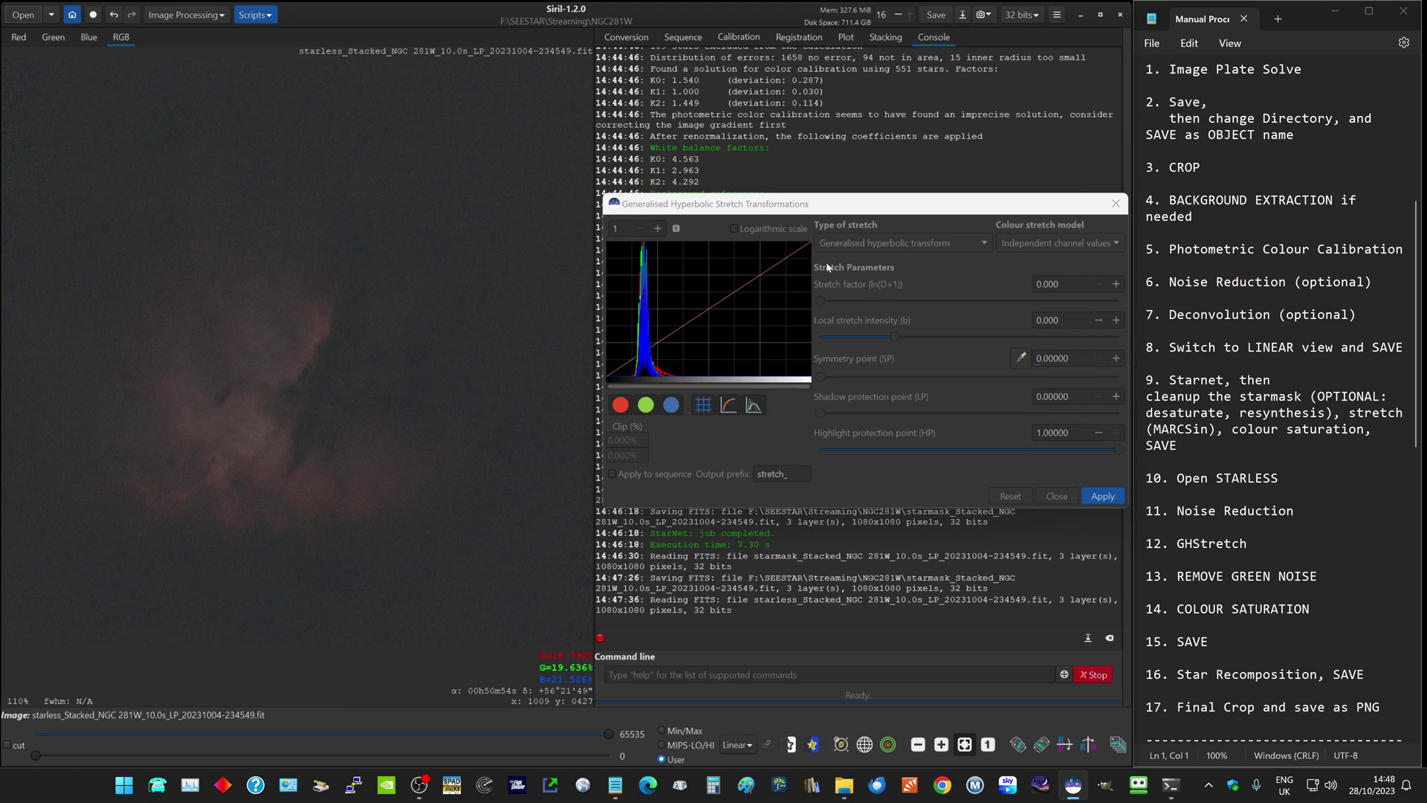
pyautogui.click(822, 303)
pyautogui.moveTo(822, 301); pyautogui.dragTo(865, 313)
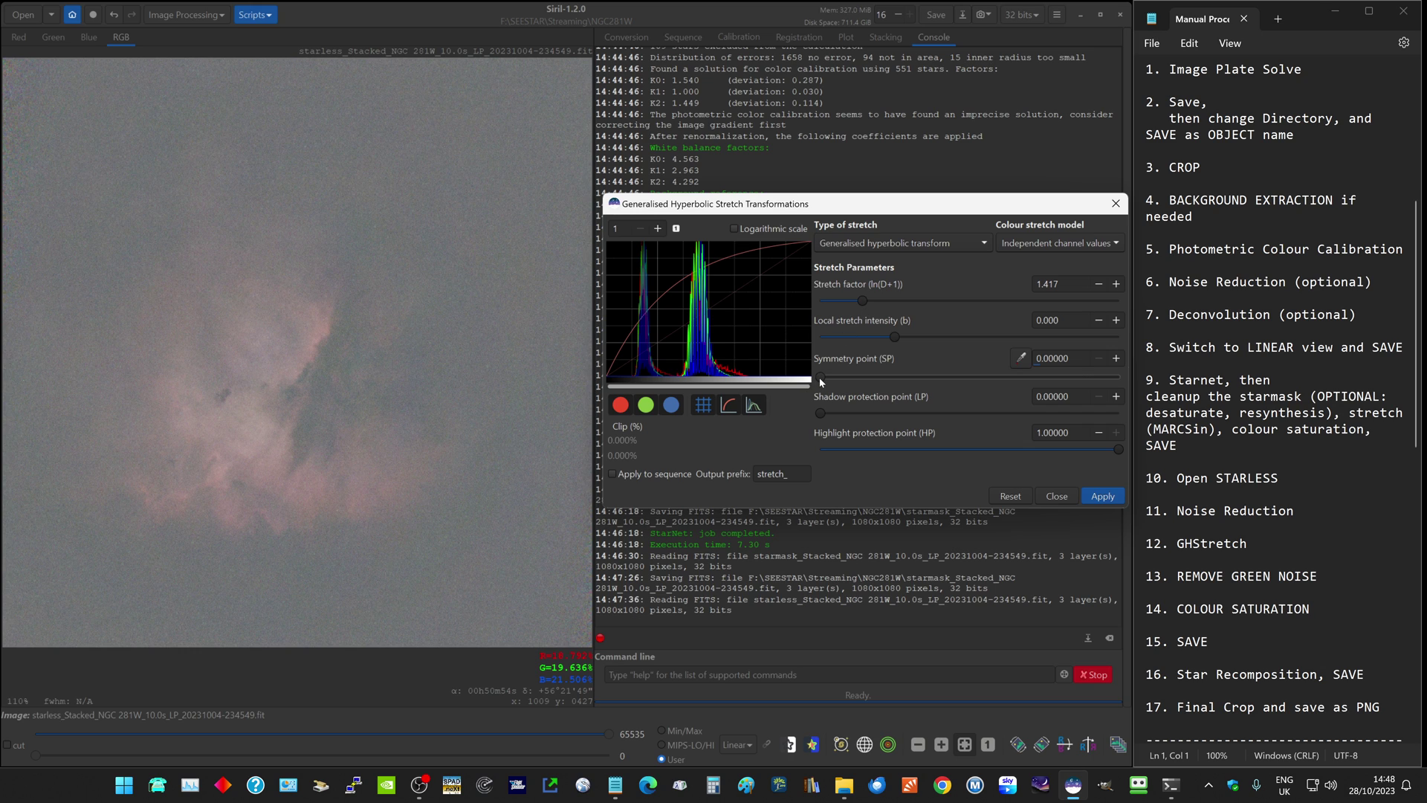
pyautogui.moveTo(819, 377); pyautogui.dragTo(926, 396)
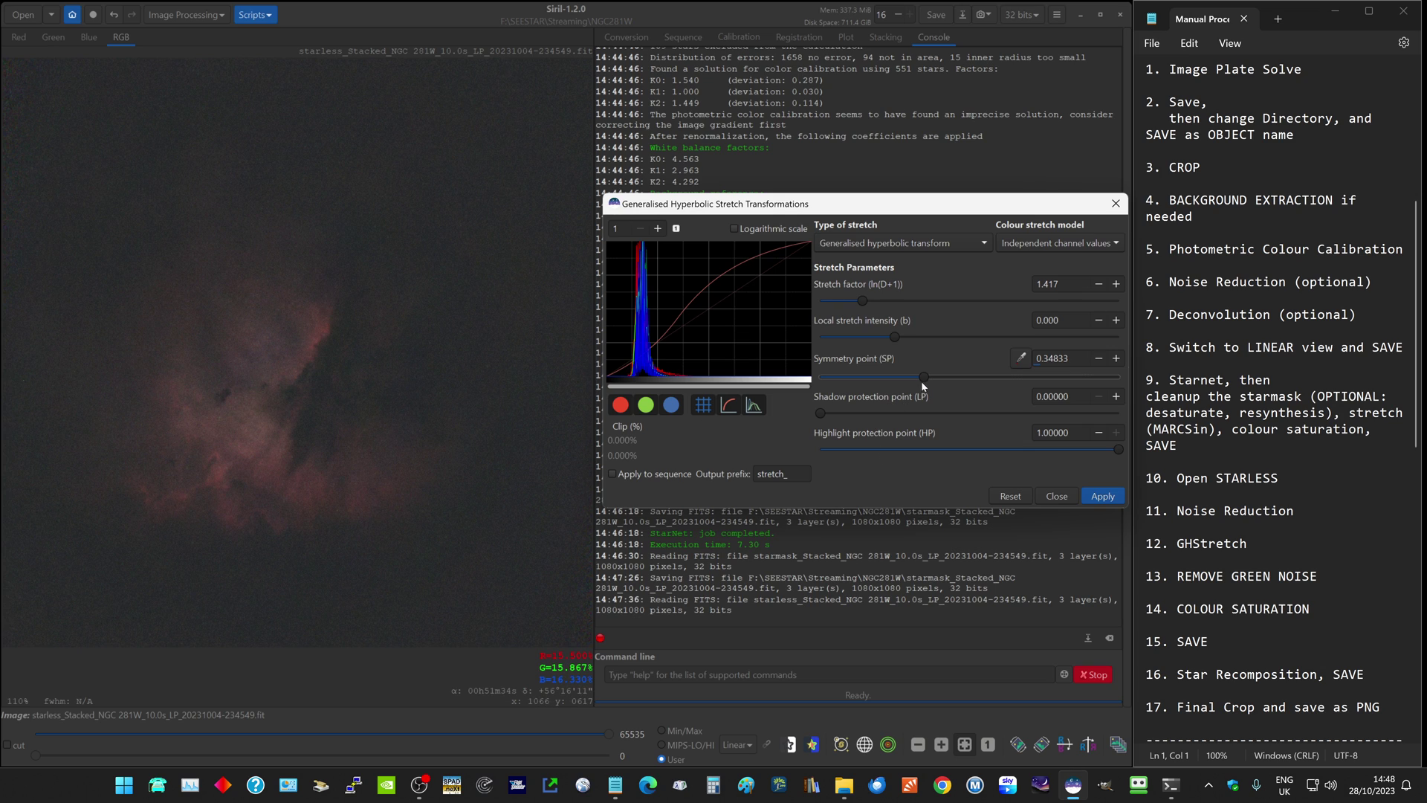
pyautogui.moveTo(925, 376); pyautogui.dragTo(935, 381)
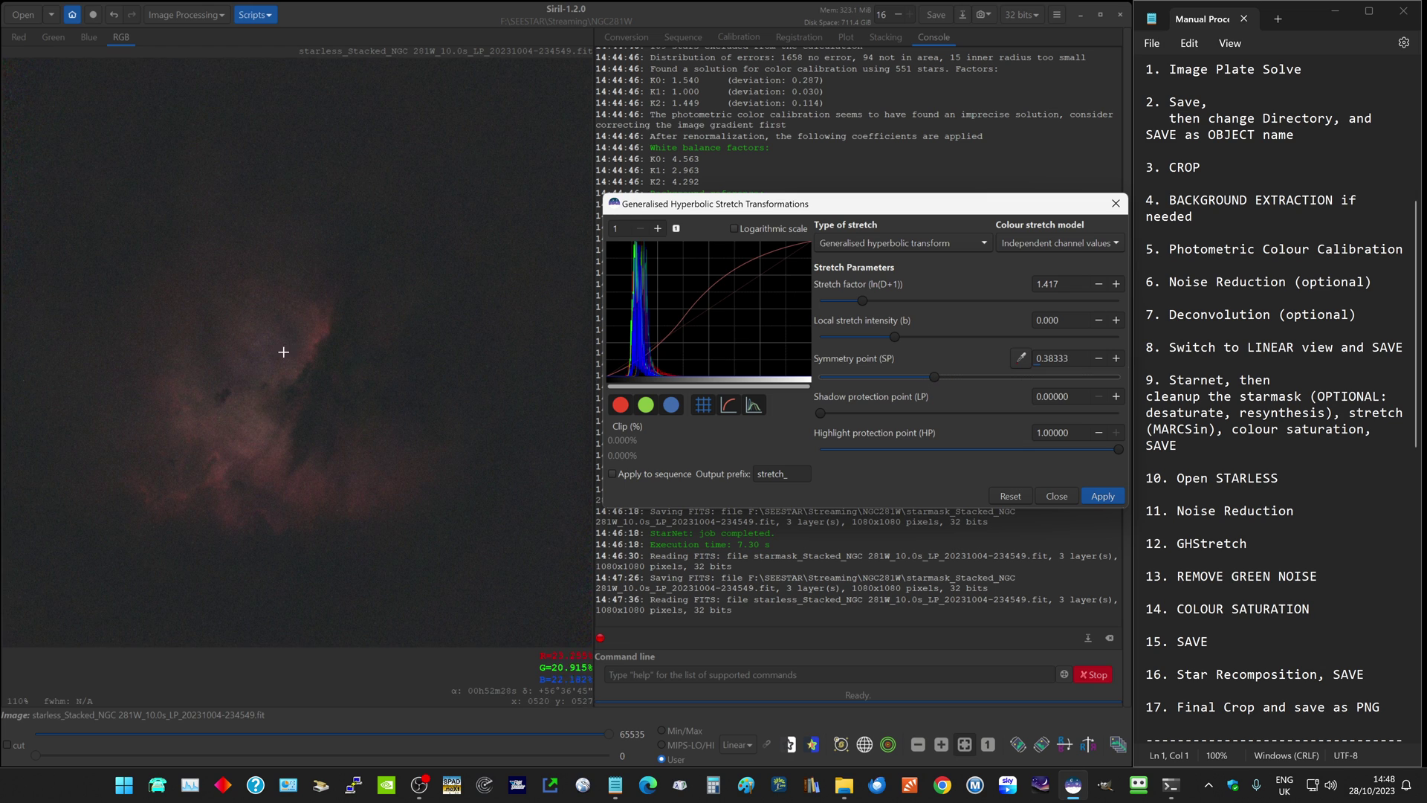
# - Apply the second stretch, then a third with factor ~1.1, symmetry point ~0.3, local intensity 1.667
pyautogui.click(1106, 496)
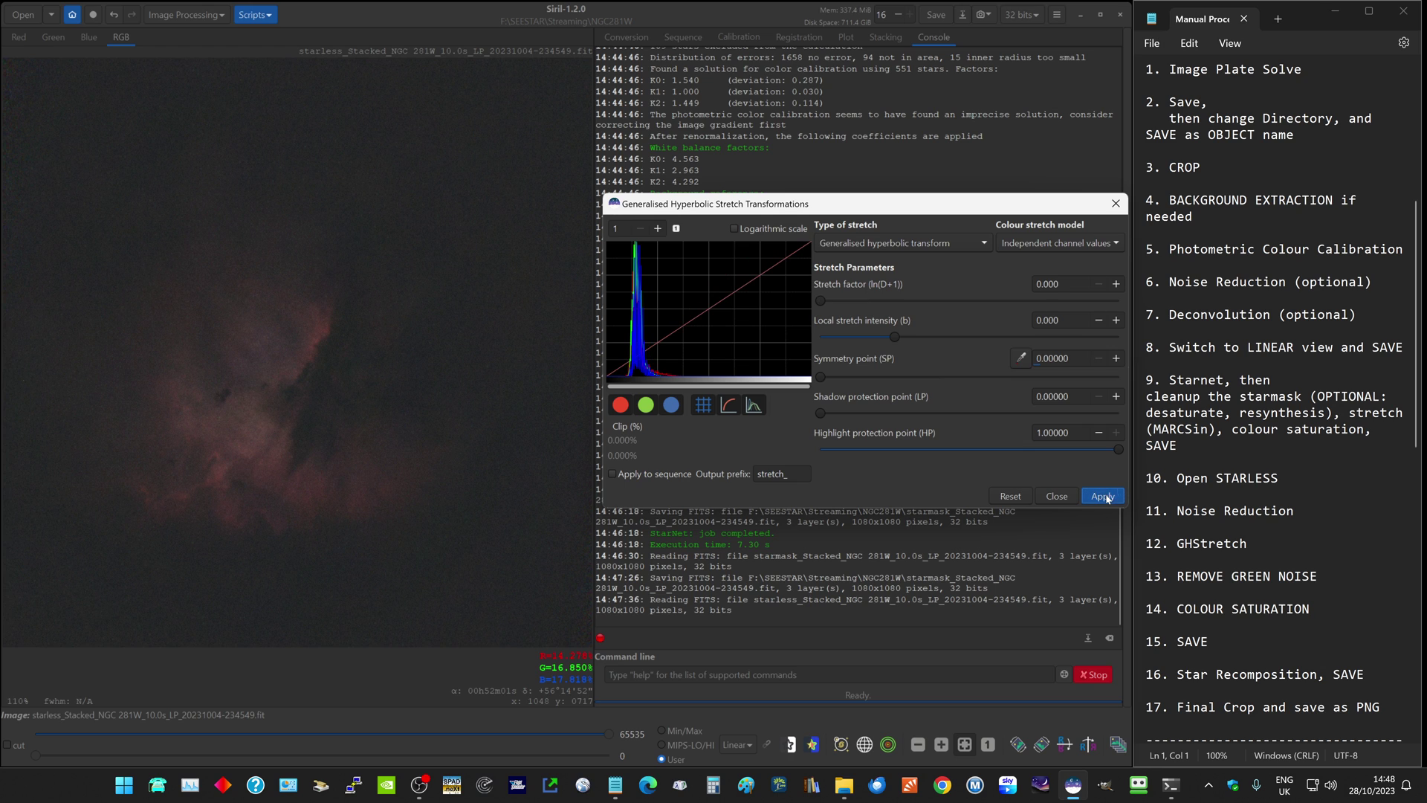
pyautogui.moveTo(821, 299); pyautogui.dragTo(856, 306)
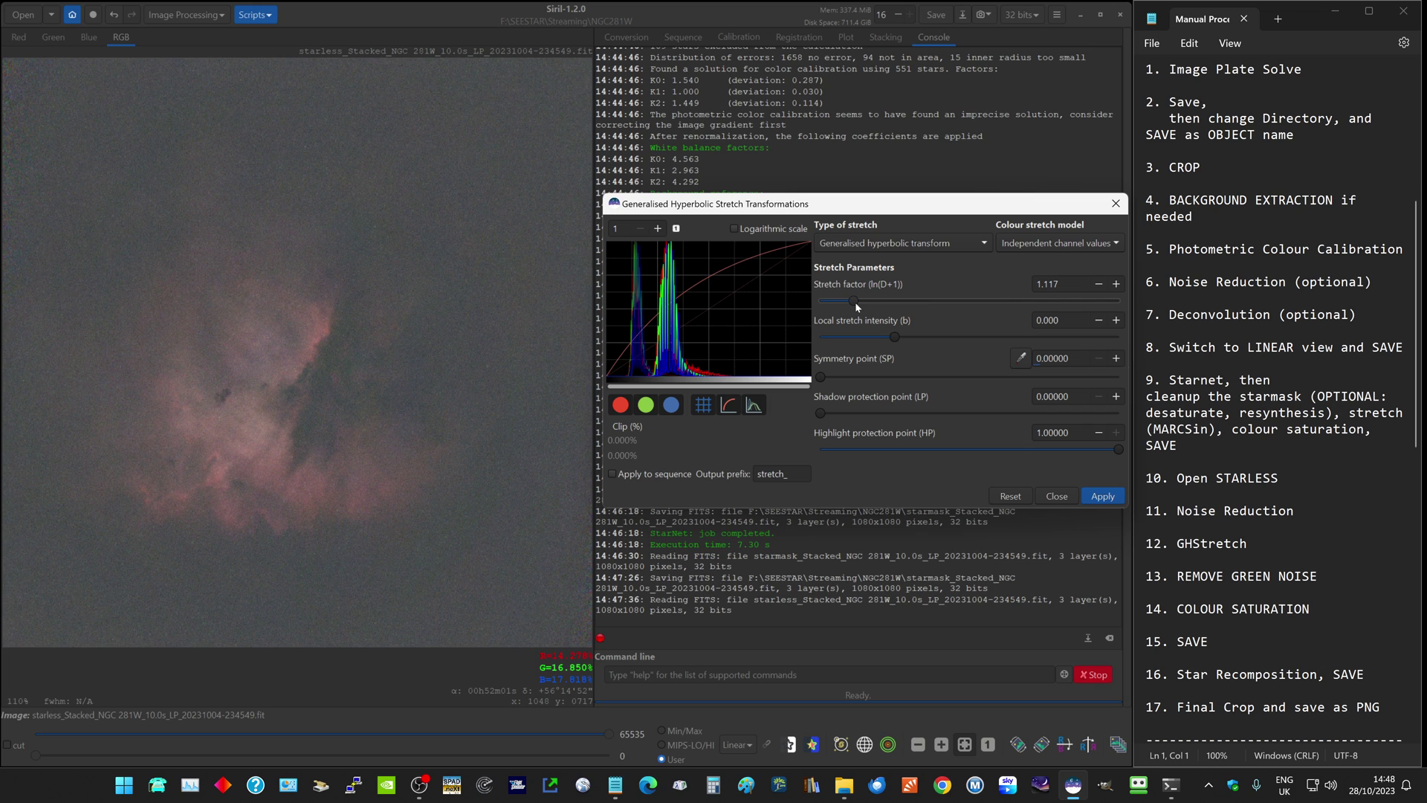
pyautogui.moveTo(822, 376); pyautogui.dragTo(914, 397)
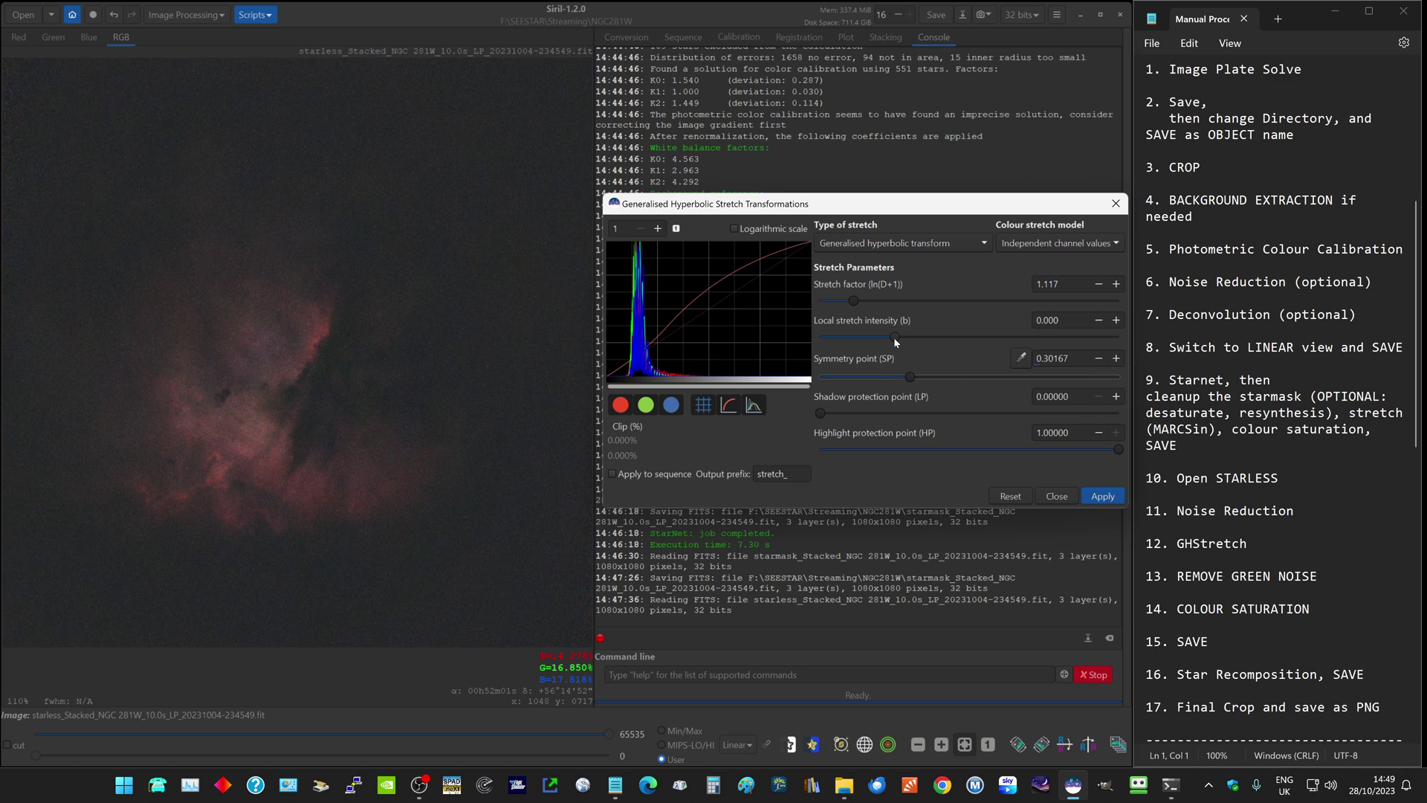
pyautogui.moveTo(895, 340); pyautogui.dragTo(919, 343)
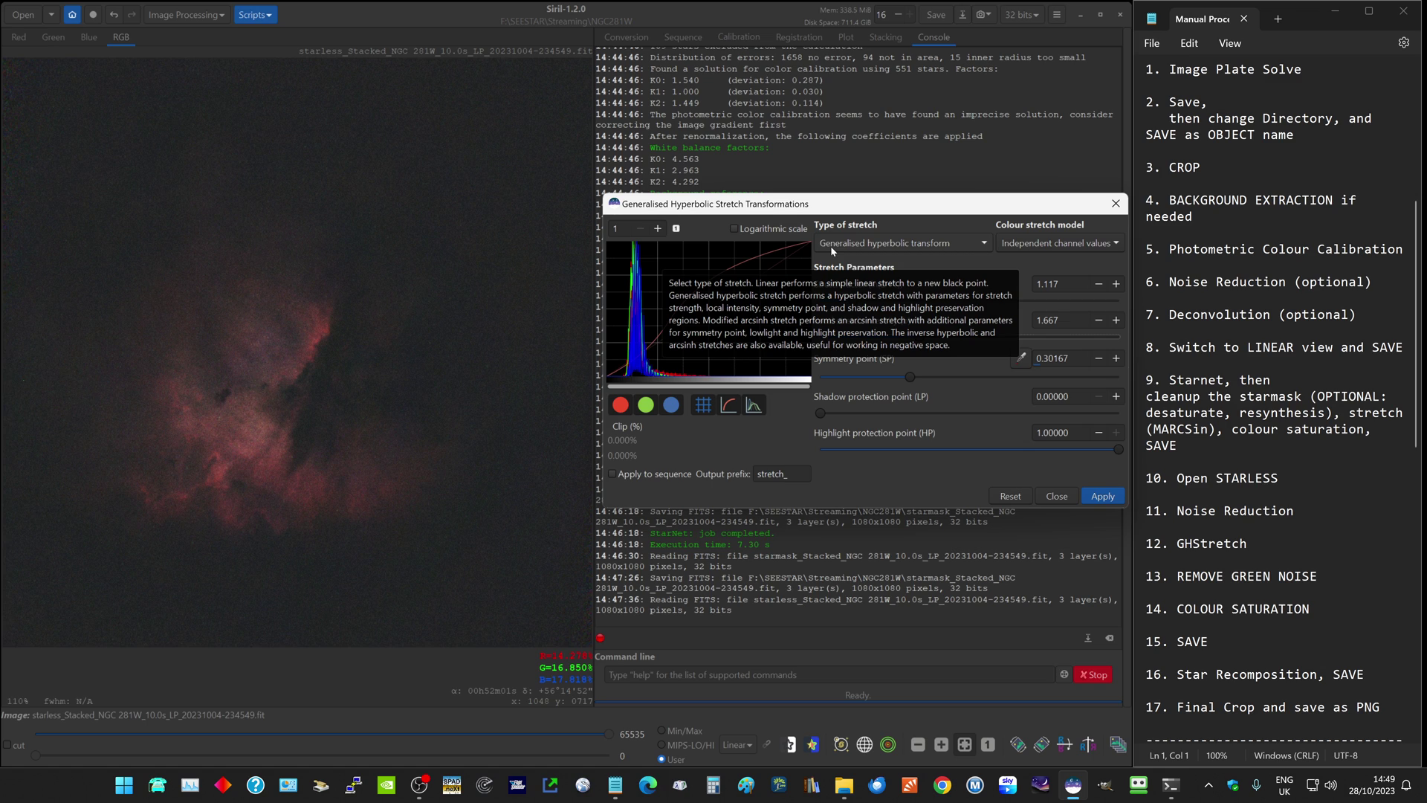
pyautogui.click(1111, 497)
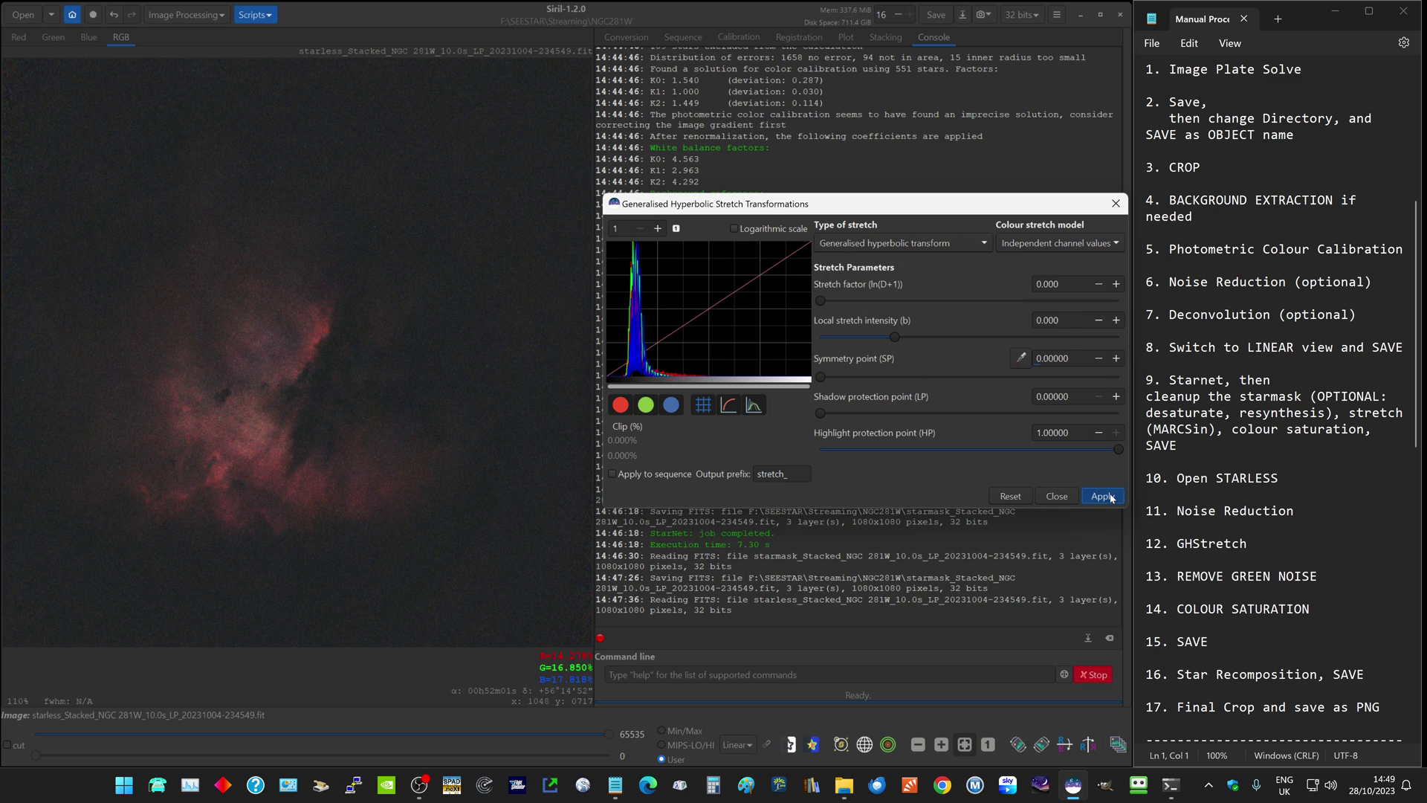
# - Apply a fourth stretch with factor 1.067 and symmetry point about 0.22
pyautogui.moveTo(821, 303); pyautogui.dragTo(851, 304)
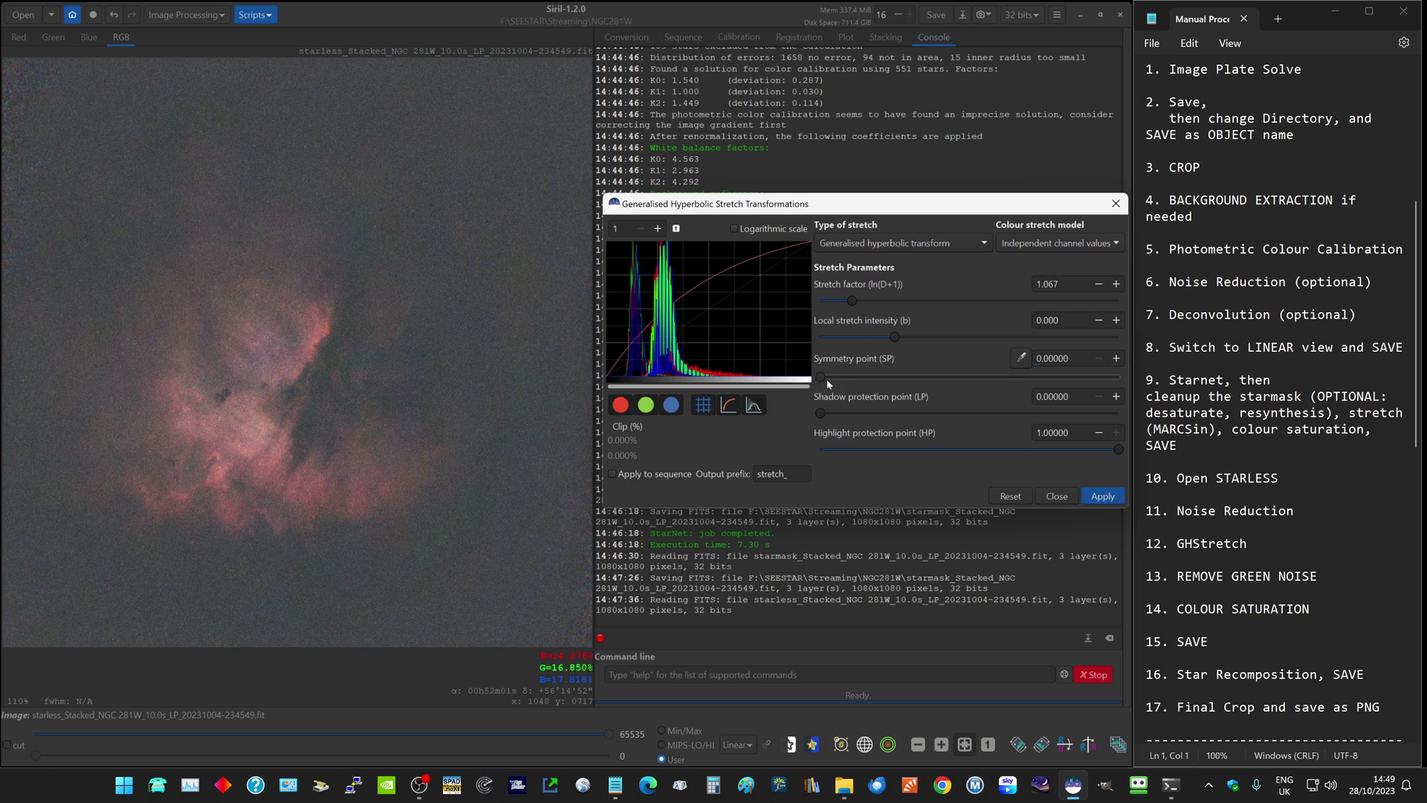
pyautogui.moveTo(817, 381); pyautogui.dragTo(885, 394)
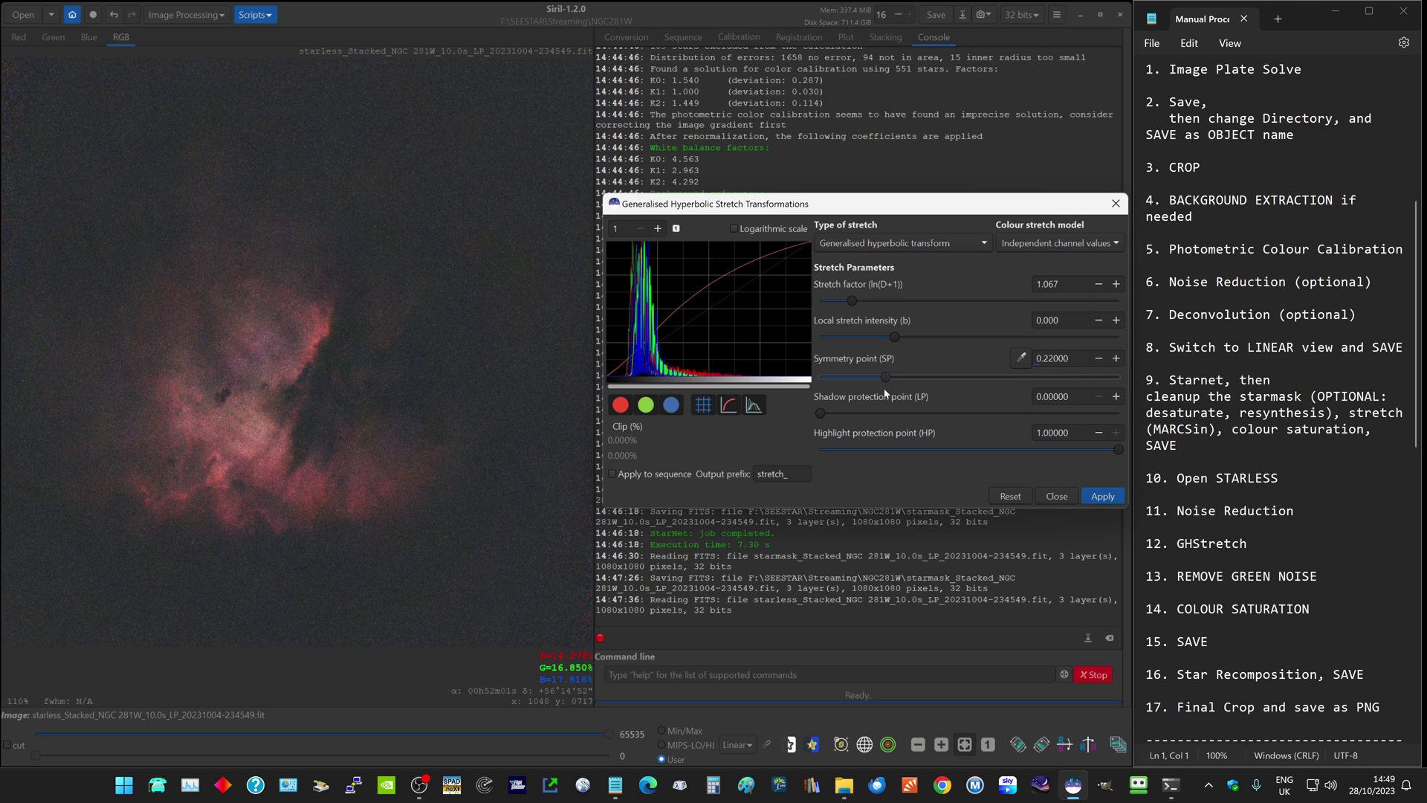
pyautogui.click(1101, 496)
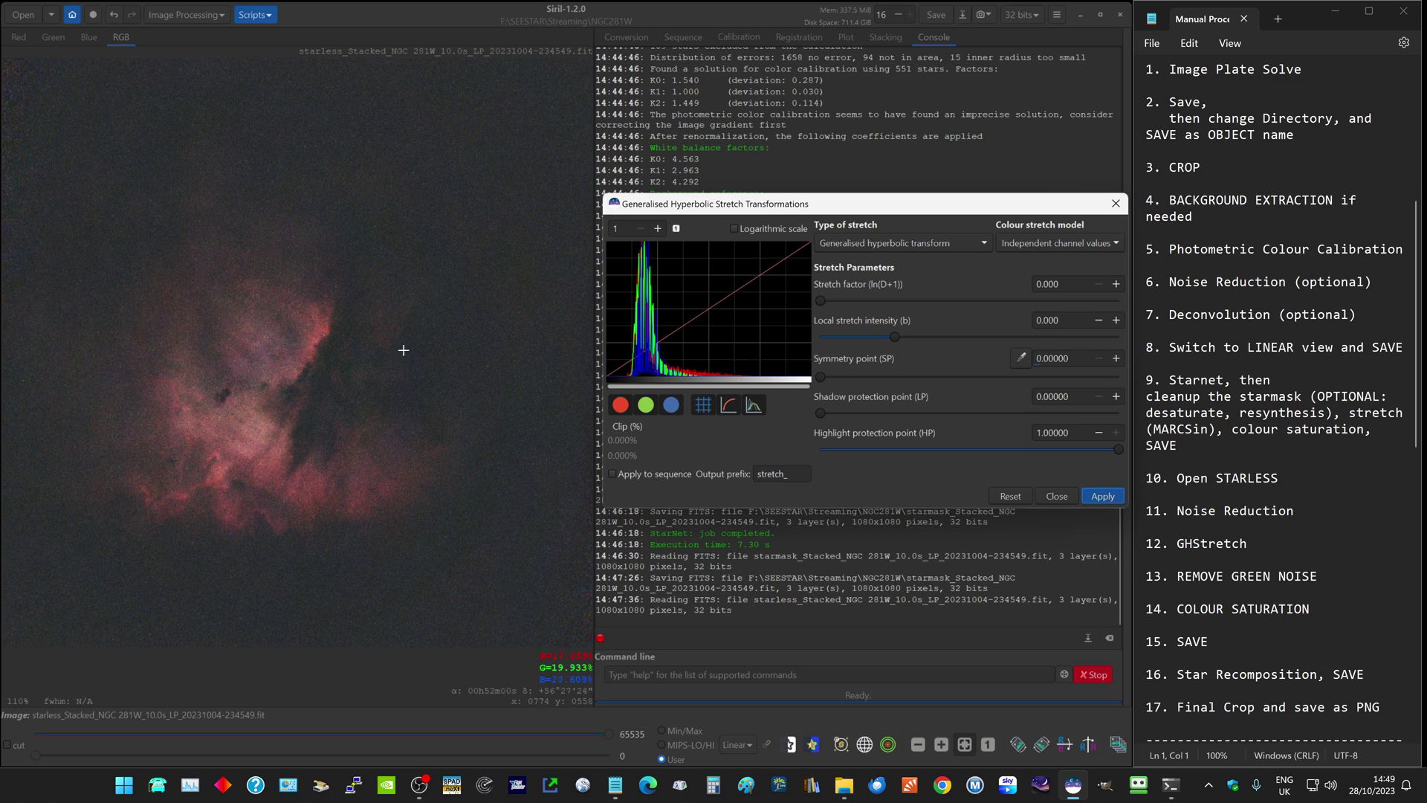
# - Apply a Linear stretch (BP shift) with black point 0.10333, then close the stretch tool
pyautogui.click(857, 244)
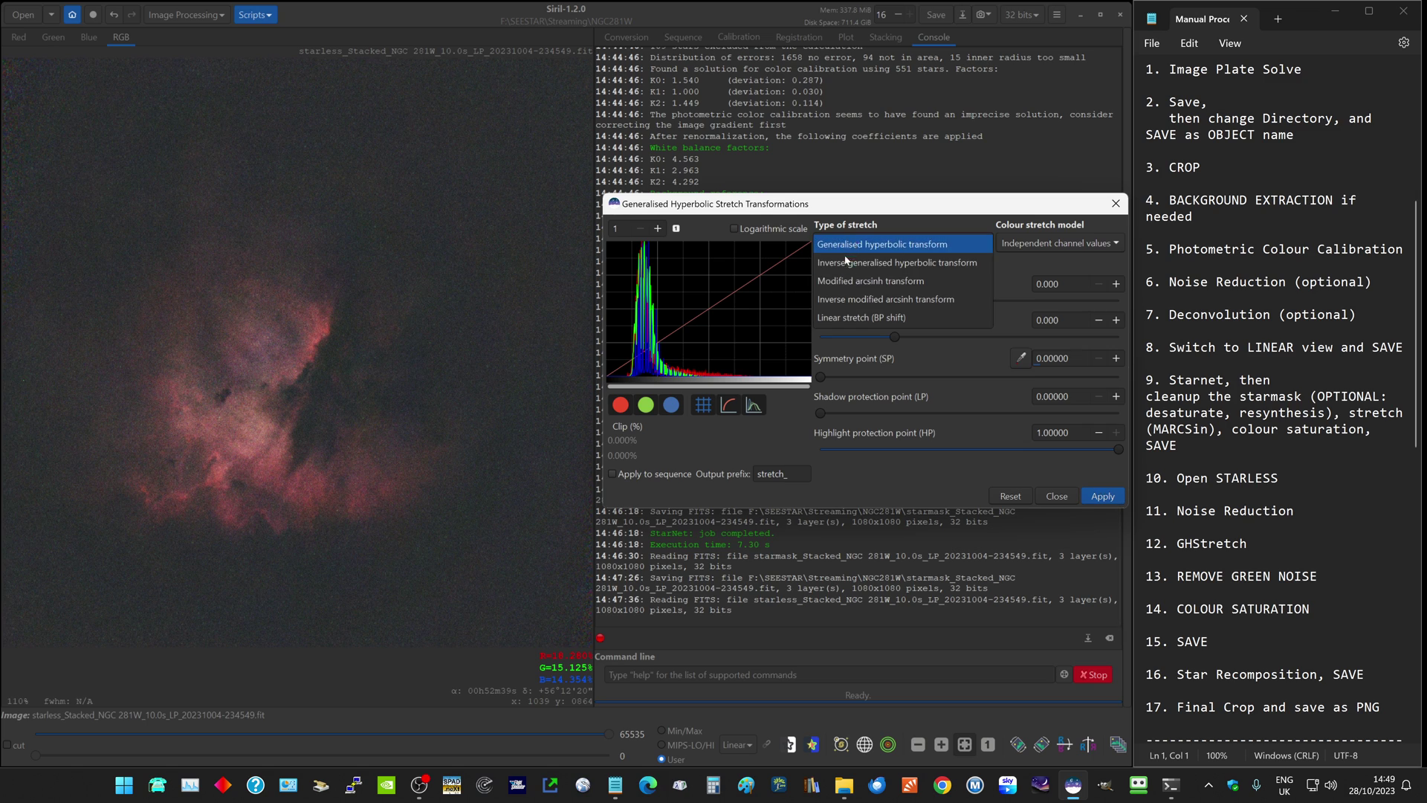
pyautogui.click(844, 318)
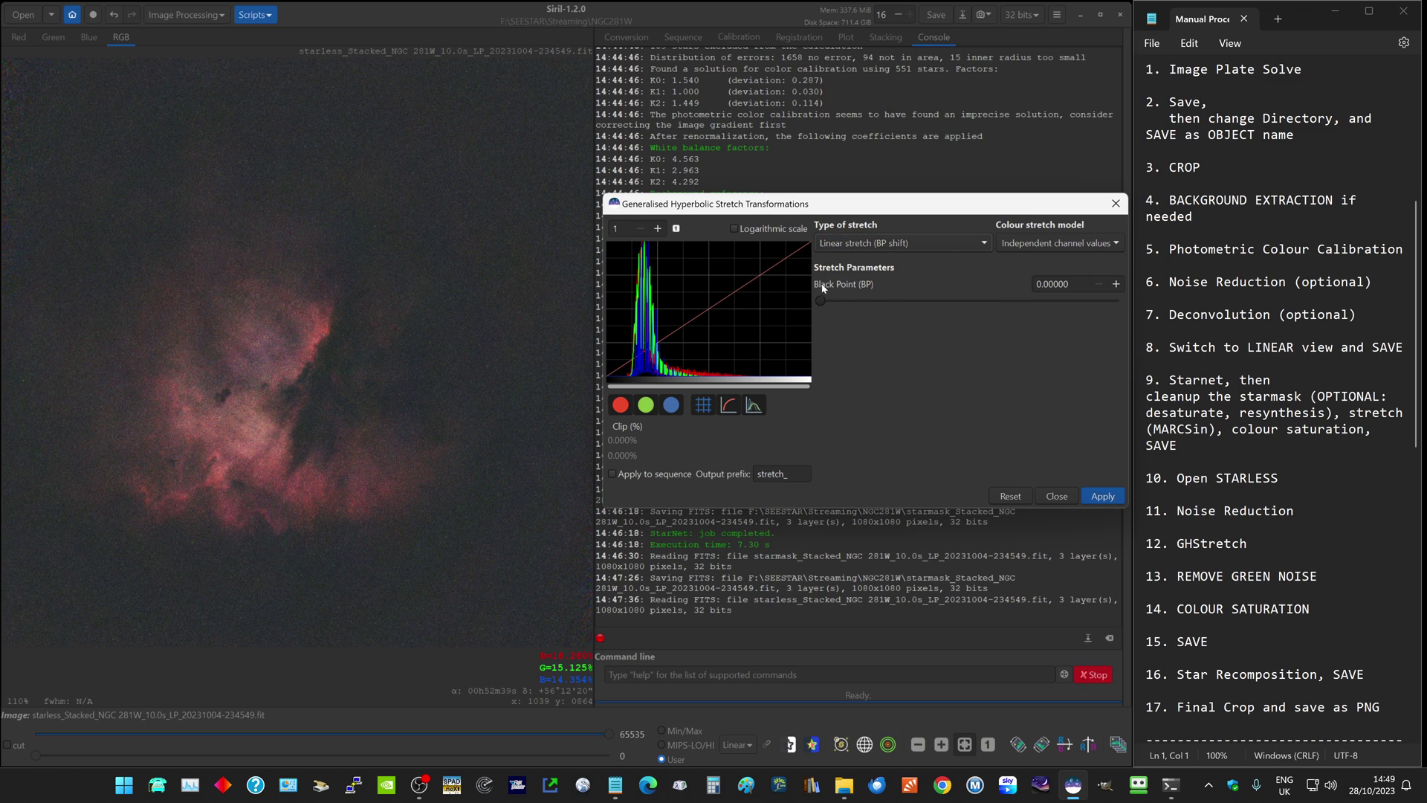
pyautogui.moveTo(819, 298); pyautogui.dragTo(853, 314)
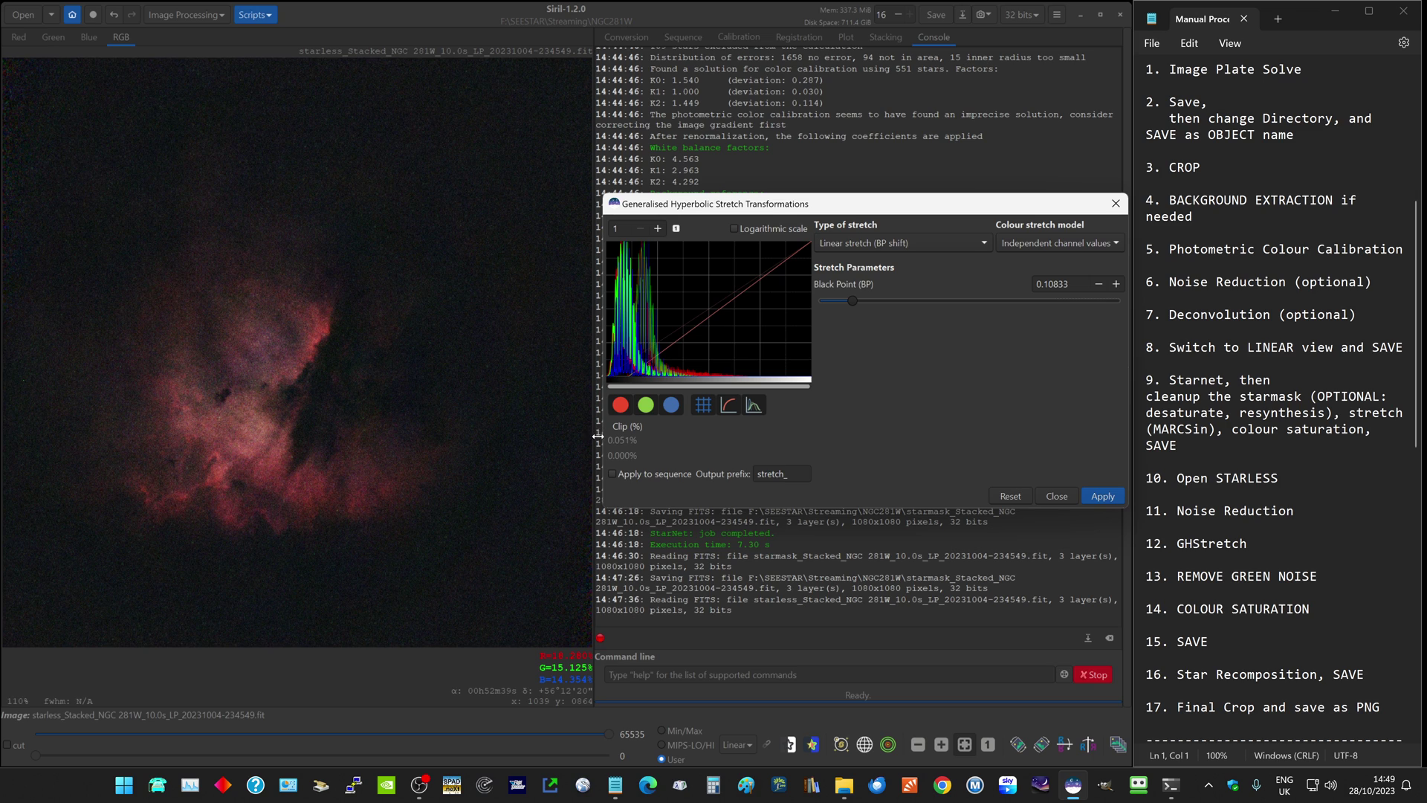
pyautogui.click(1099, 286)
pyautogui.click(1099, 285)
pyautogui.click(1099, 286)
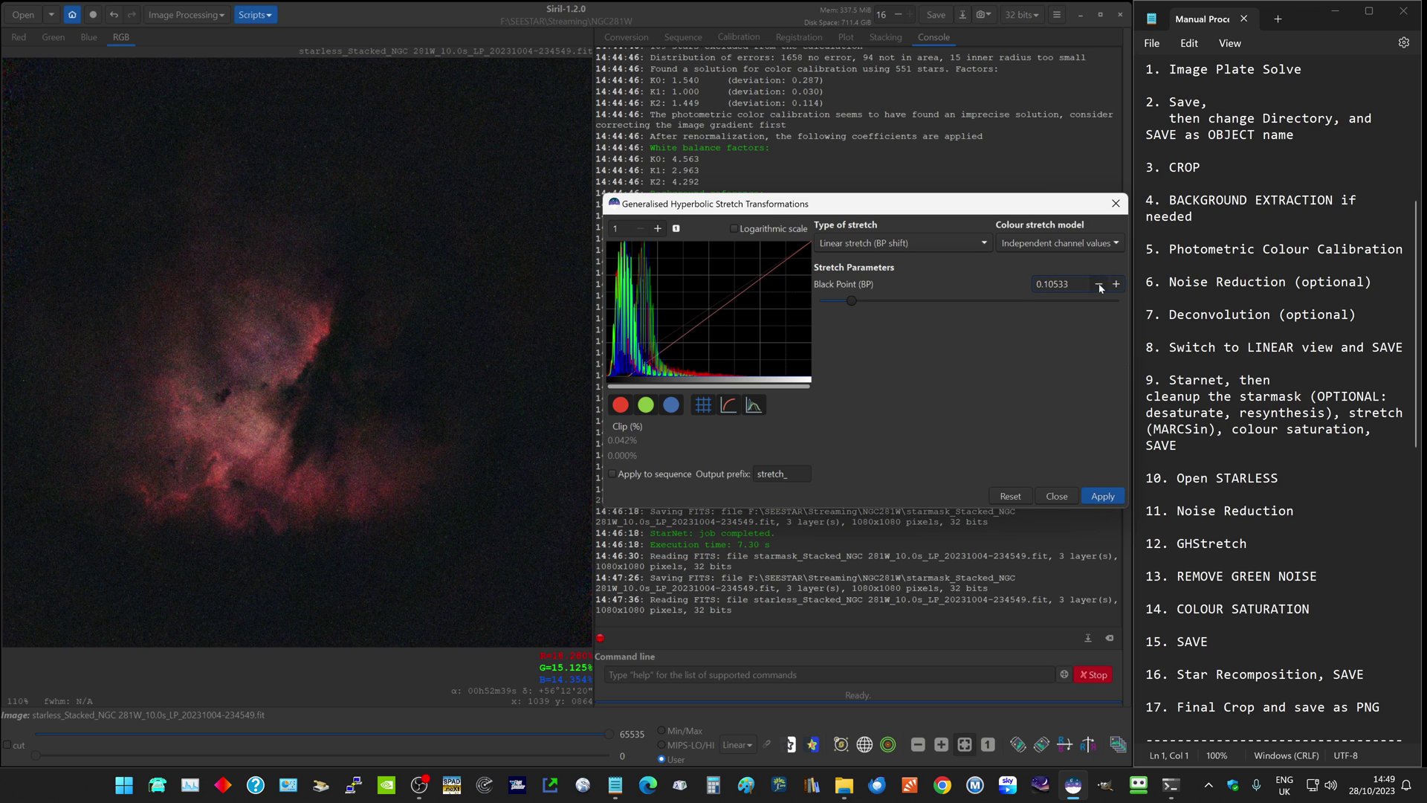
pyautogui.click(1099, 286)
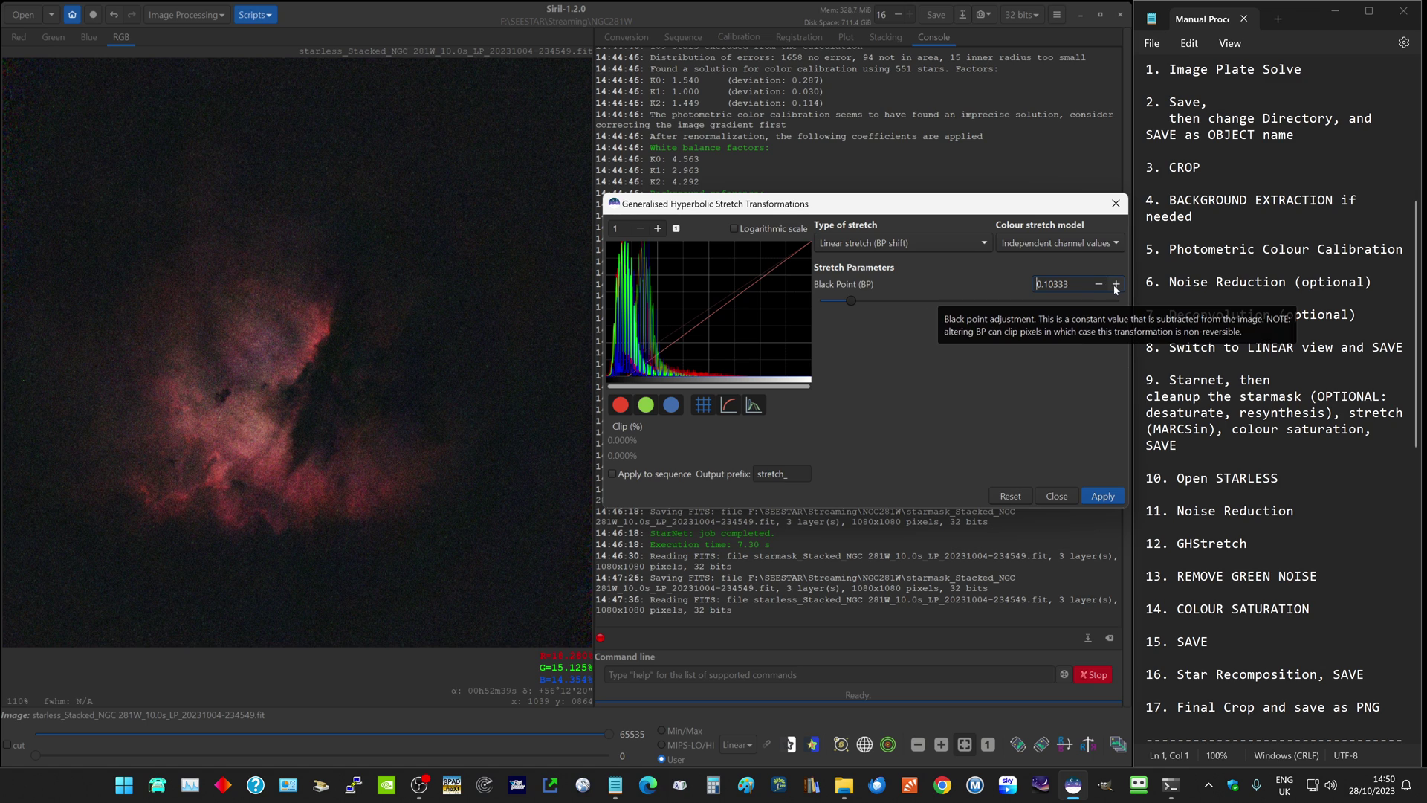
pyautogui.click(1098, 286)
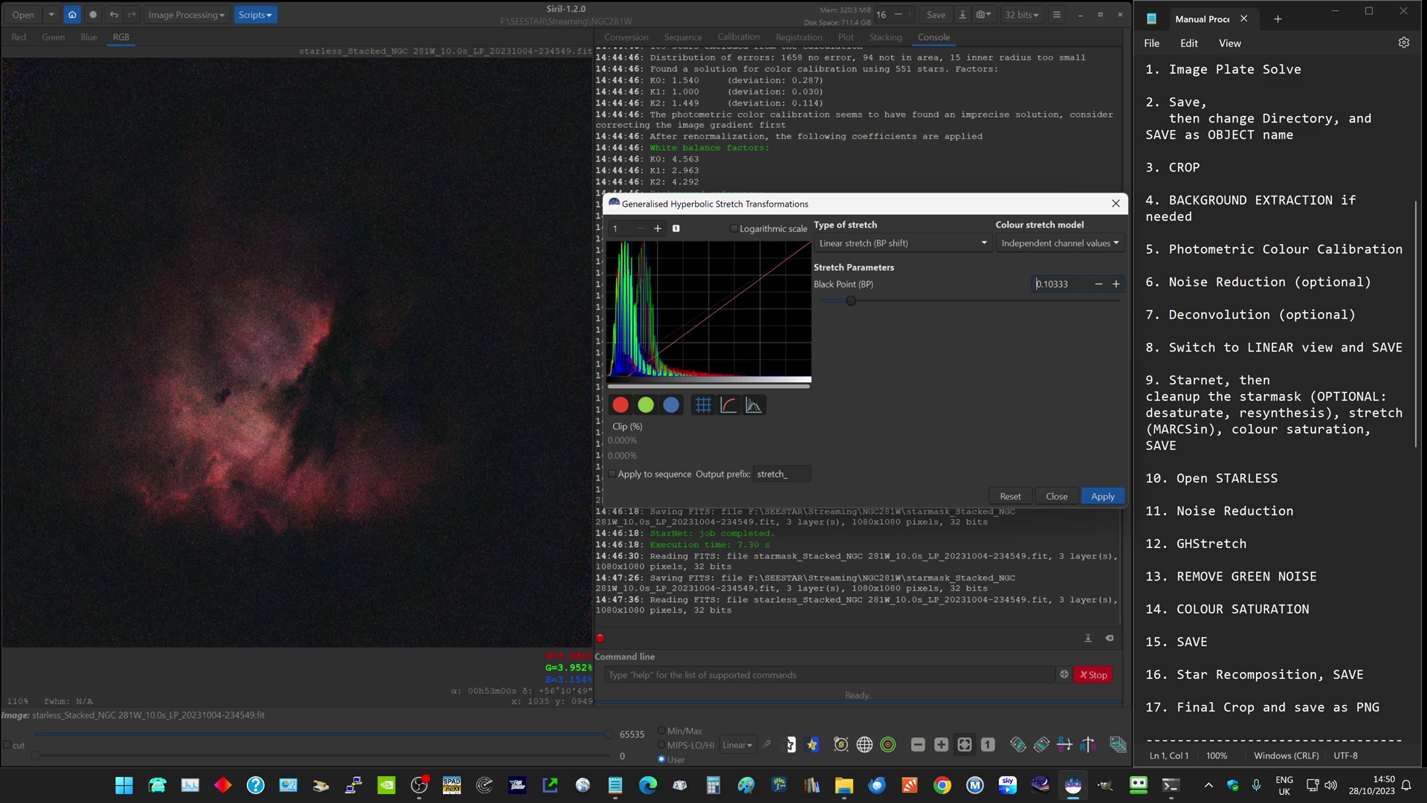
pyautogui.click(1104, 497)
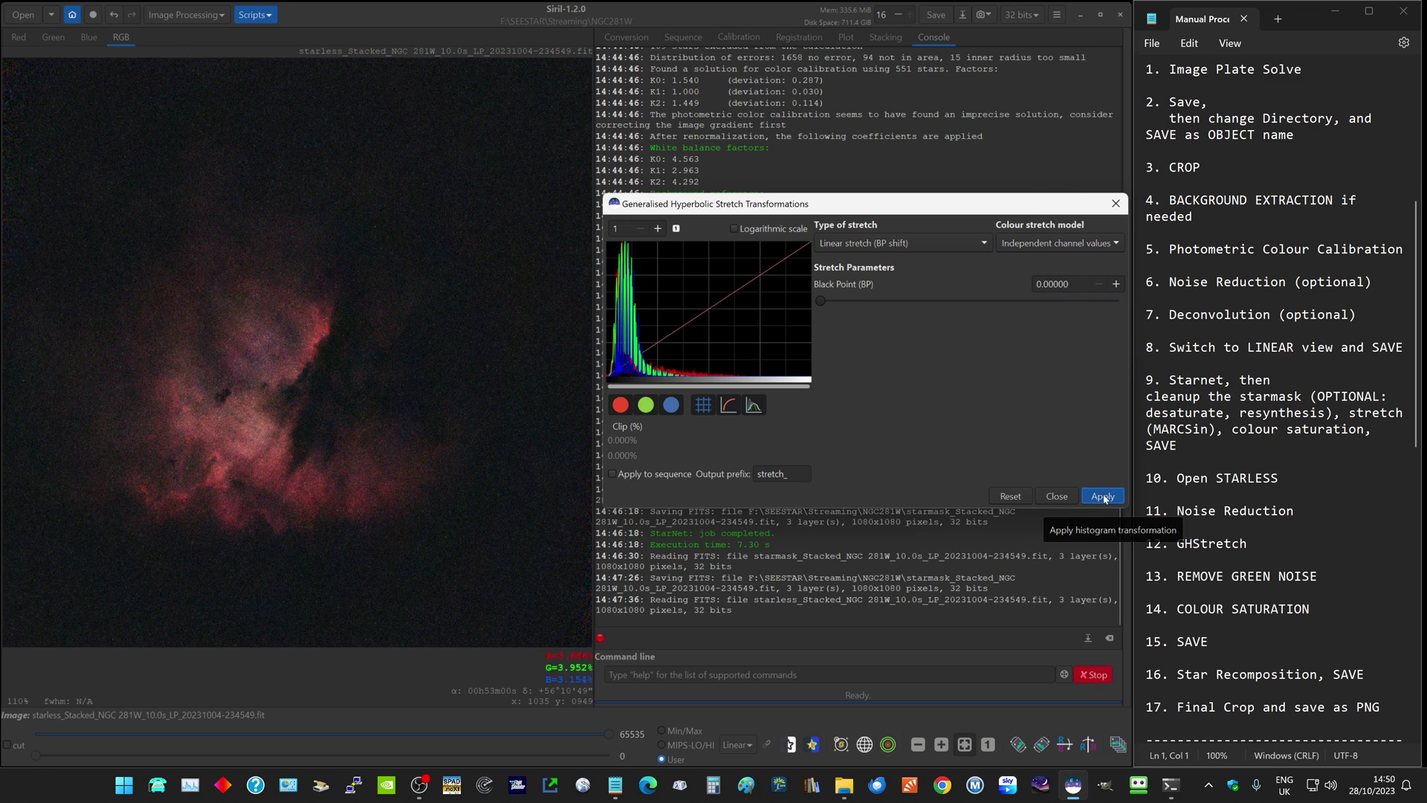
pyautogui.click(1062, 497)
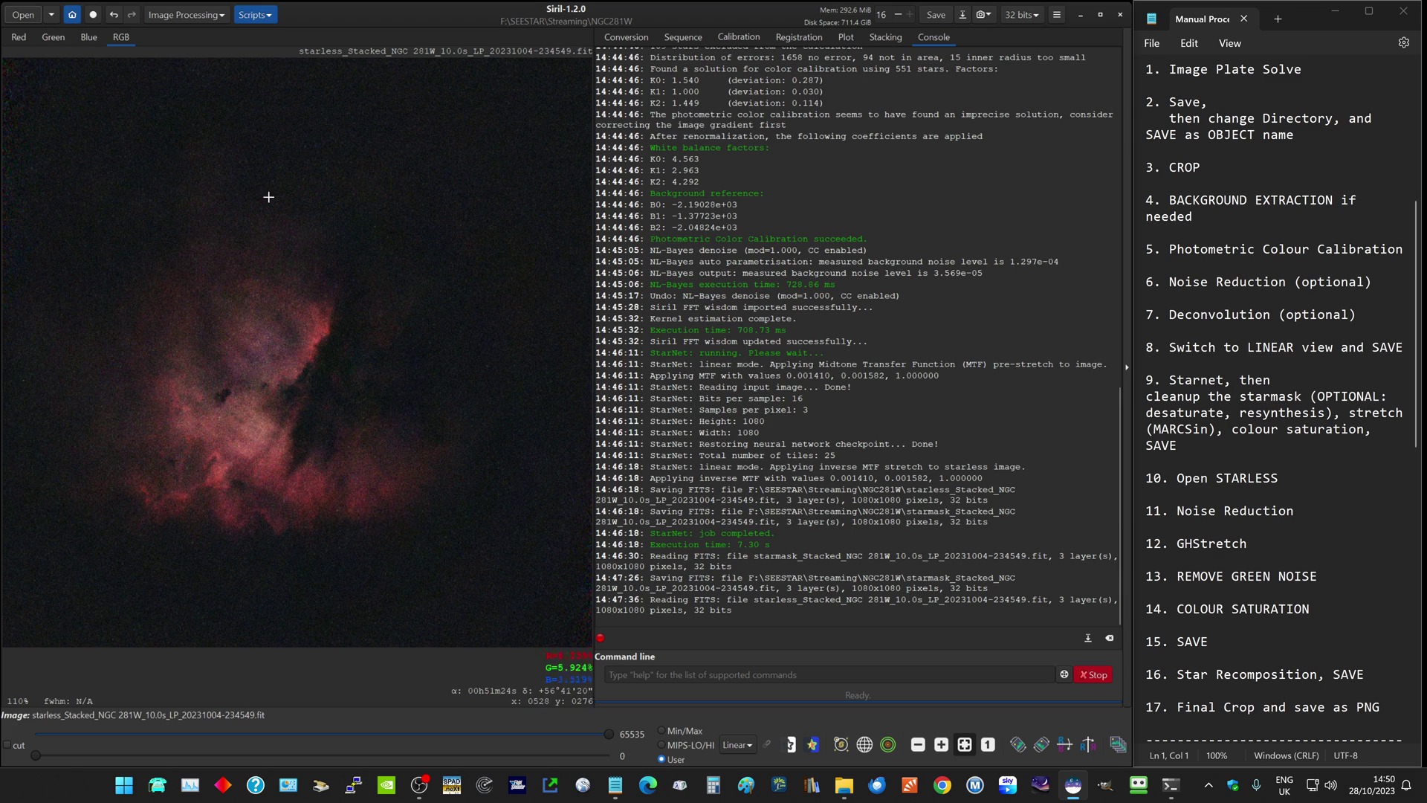
# - Run Remove Green Noise with Average Neutral and Preserve lightness on the starless image
pyautogui.click(170, 17)
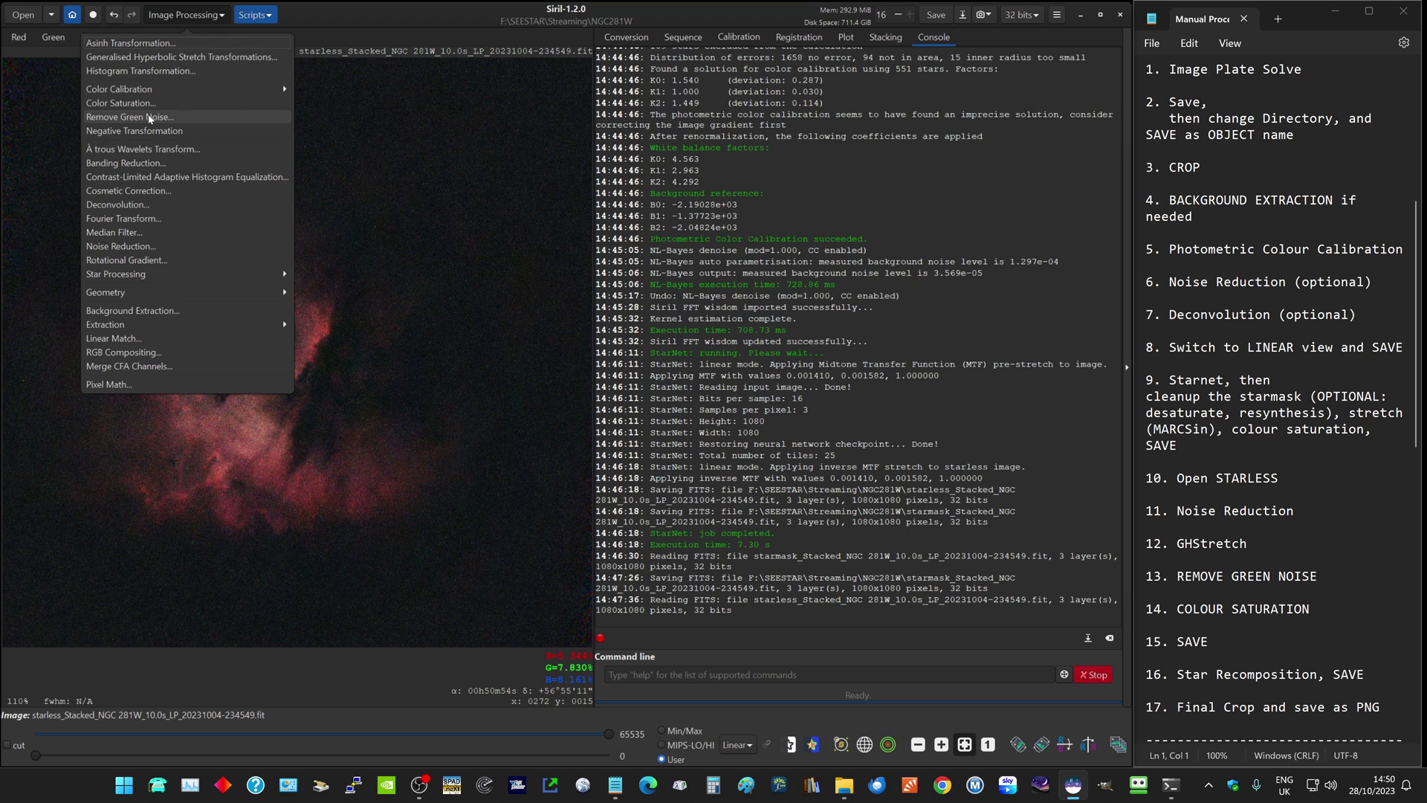
pyautogui.click(149, 118)
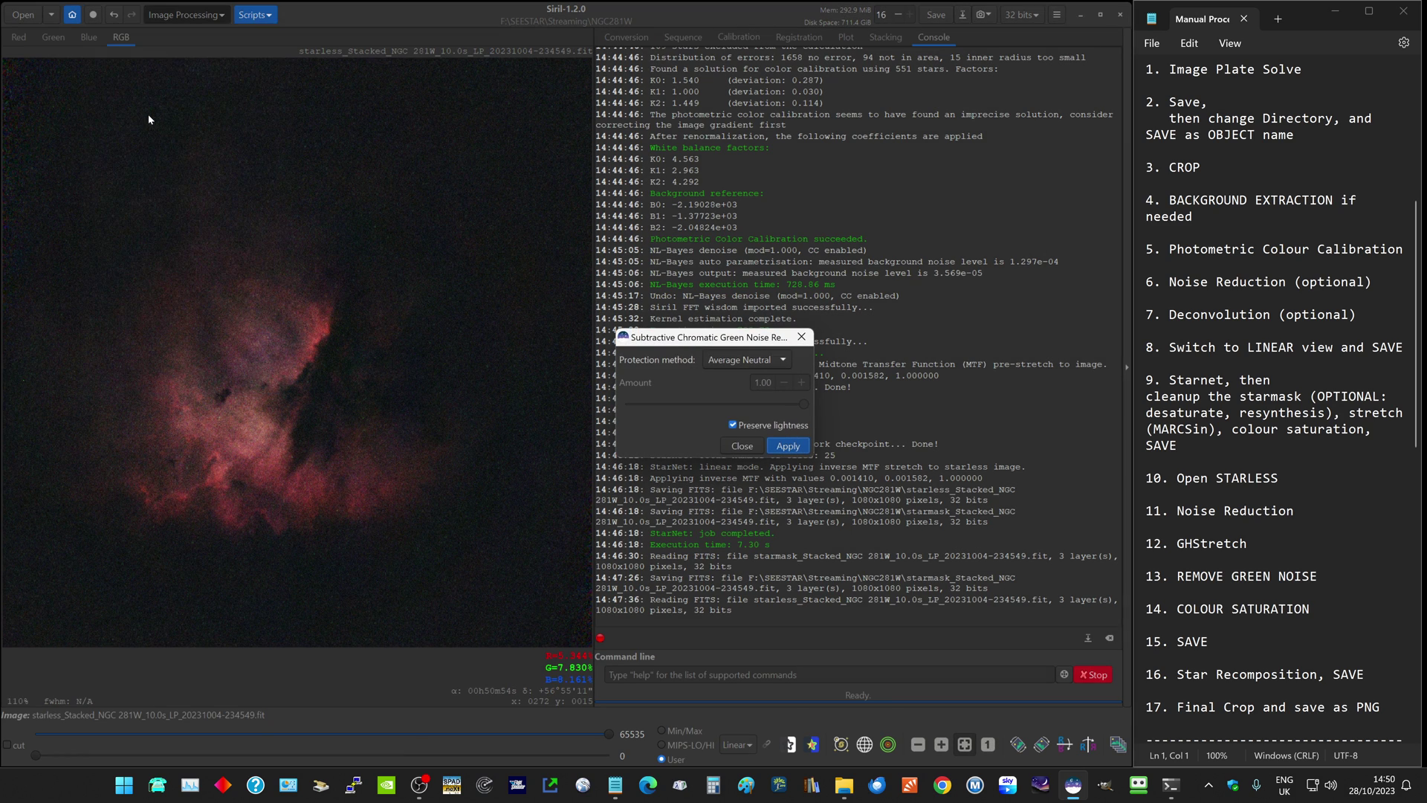
pyautogui.click(791, 448)
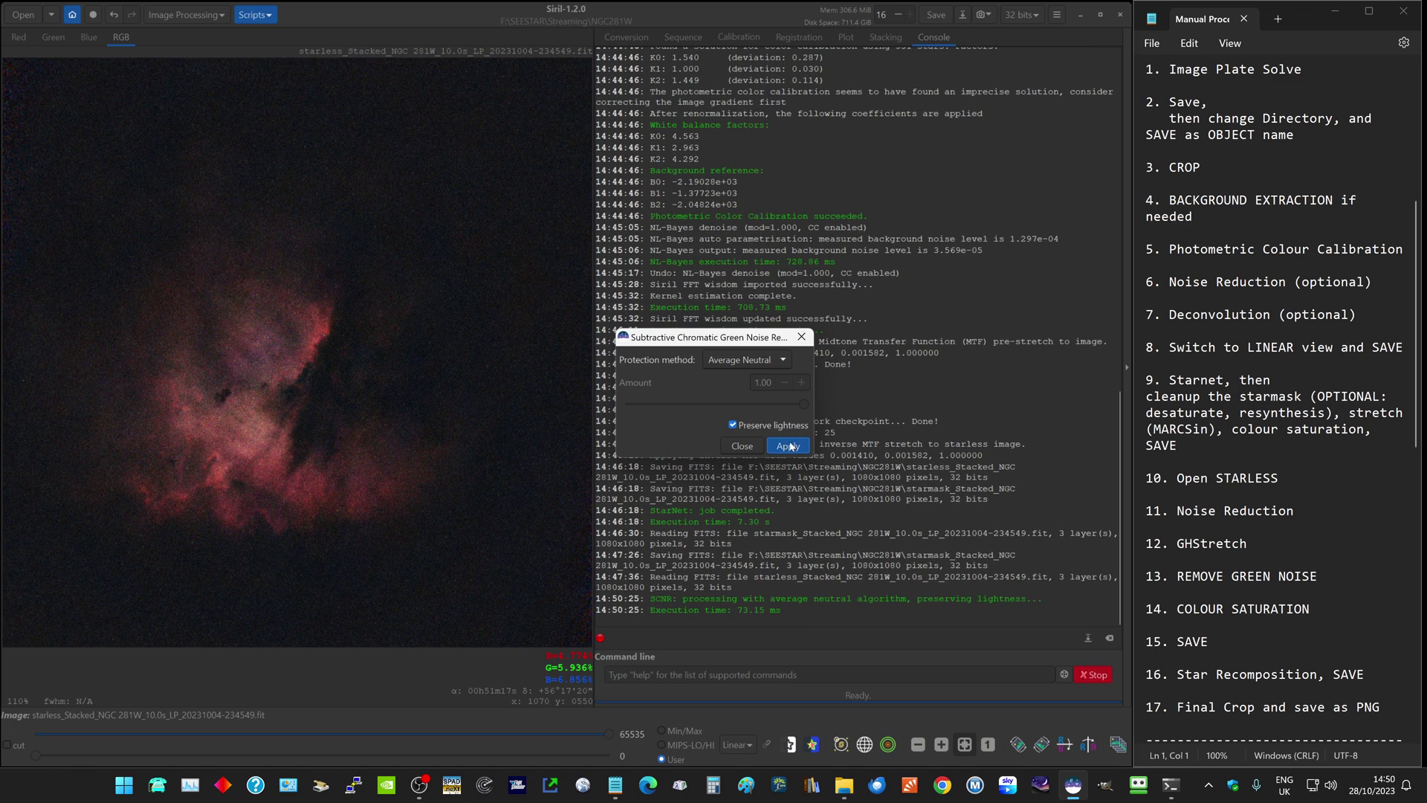
pyautogui.click(743, 446)
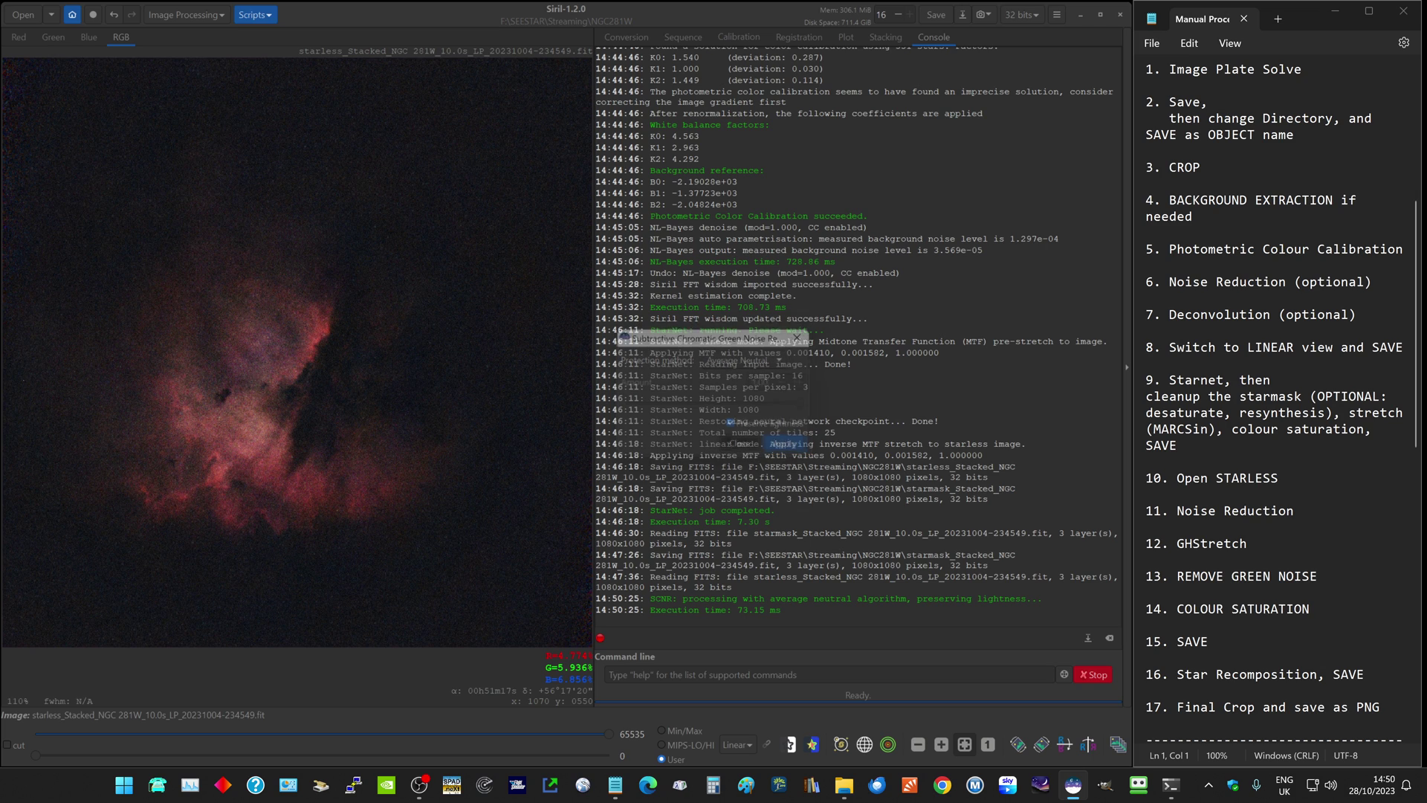
# - Apply a 0.31 colour saturation boost to the starless image and save it over its FITS file
pyautogui.click(178, 18)
pyautogui.click(163, 102)
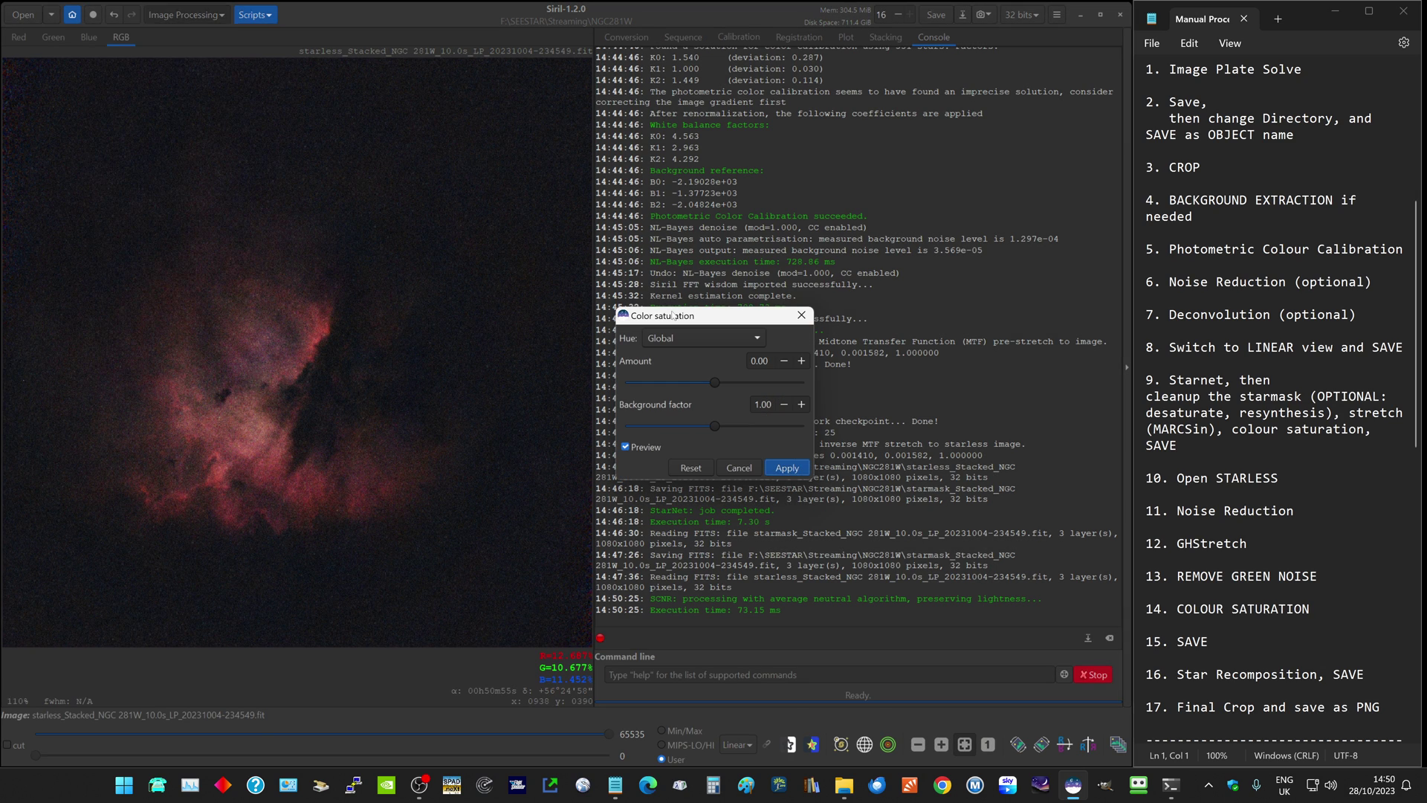
pyautogui.moveTo(712, 386); pyautogui.dragTo(759, 385)
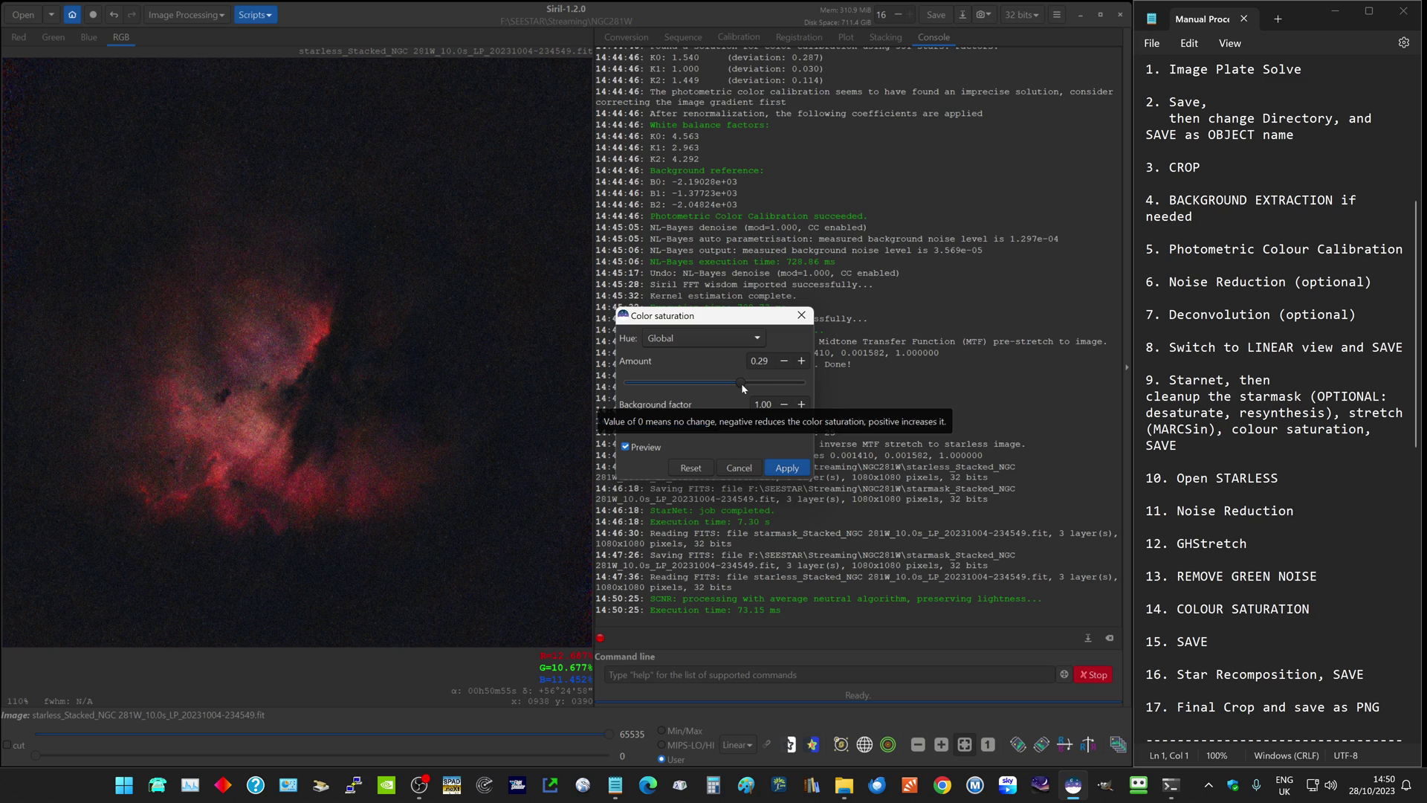
pyautogui.click(799, 470)
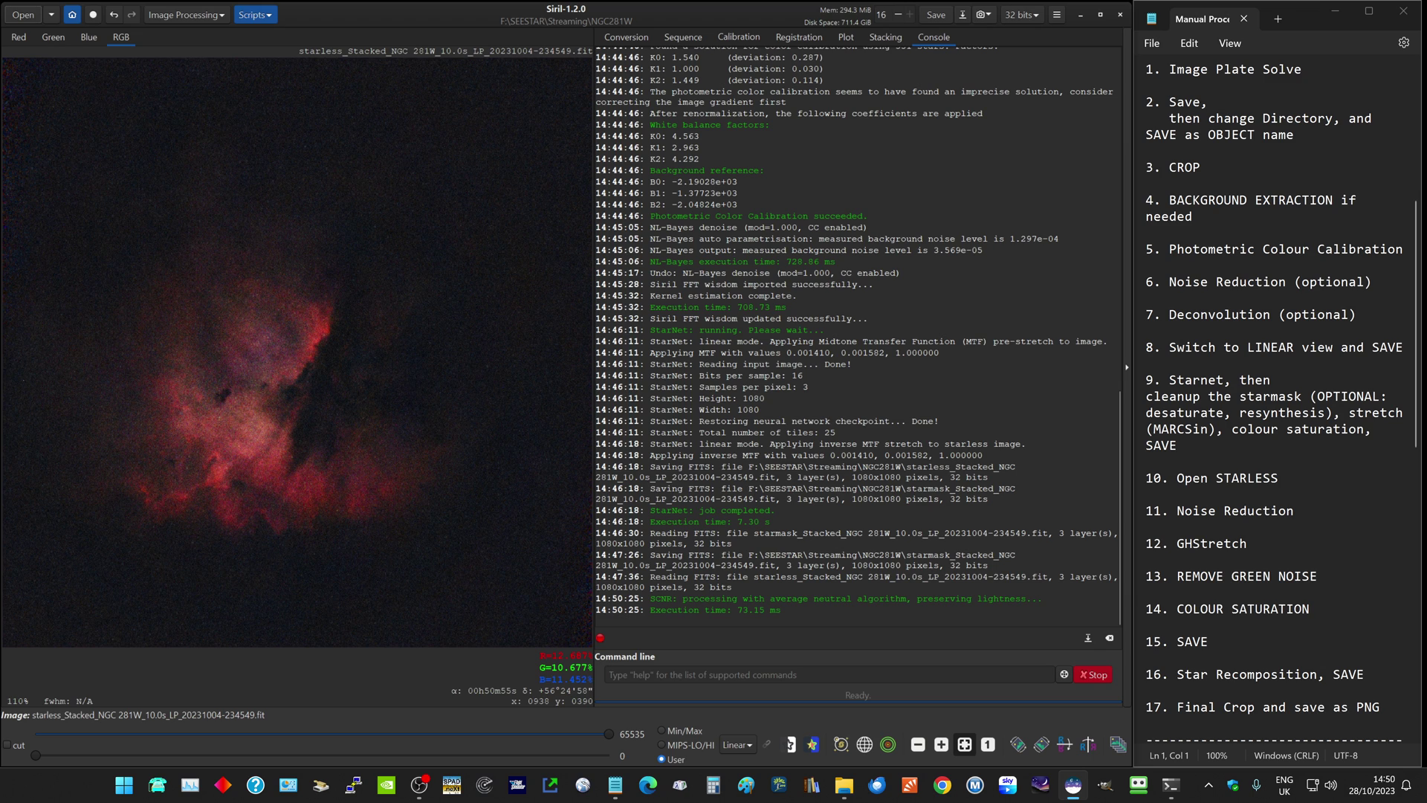
pyautogui.click(935, 16)
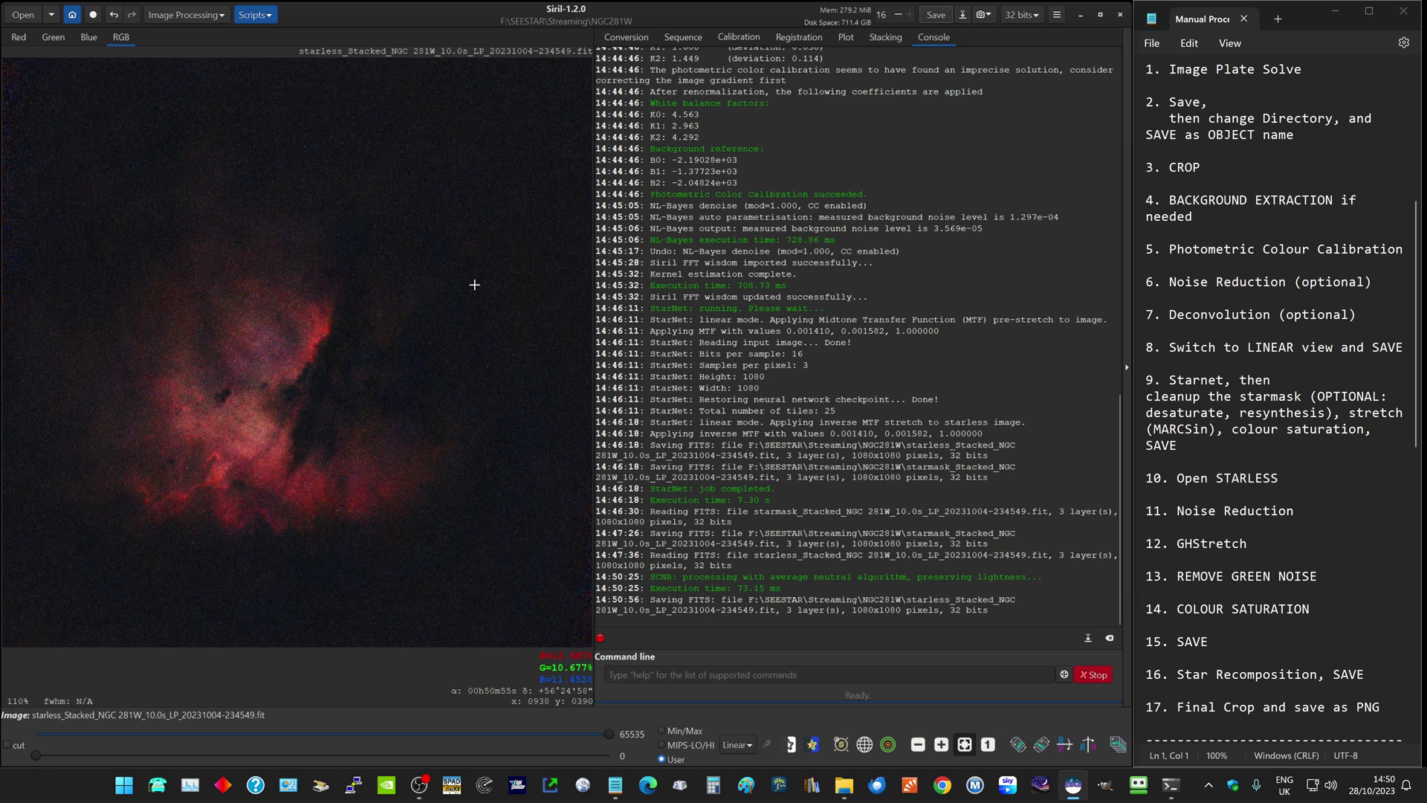
# - Recompose the starless background with the starmask, raising the star stretch factor to about 9
pyautogui.click(184, 15)
pyautogui.click(133, 274)
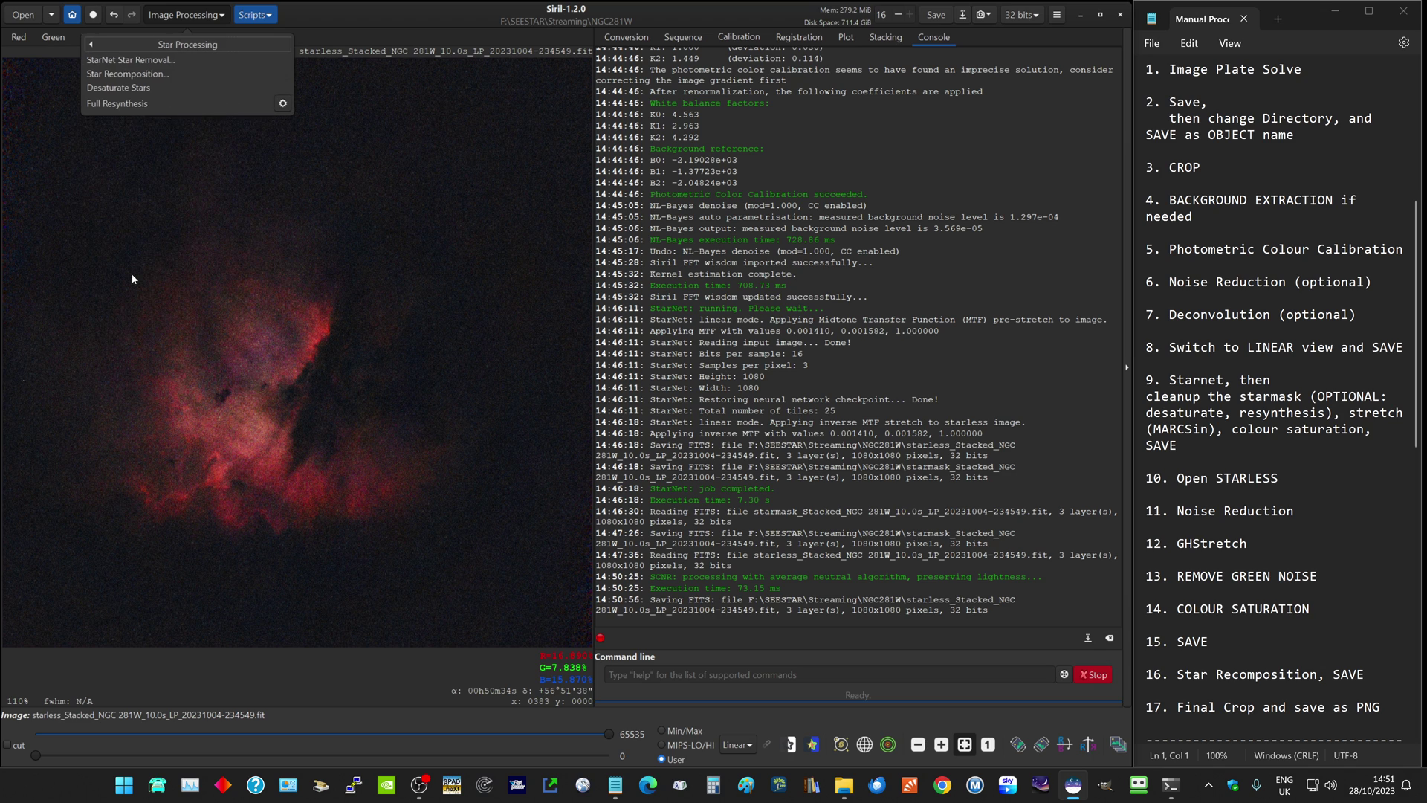
pyautogui.click(125, 74)
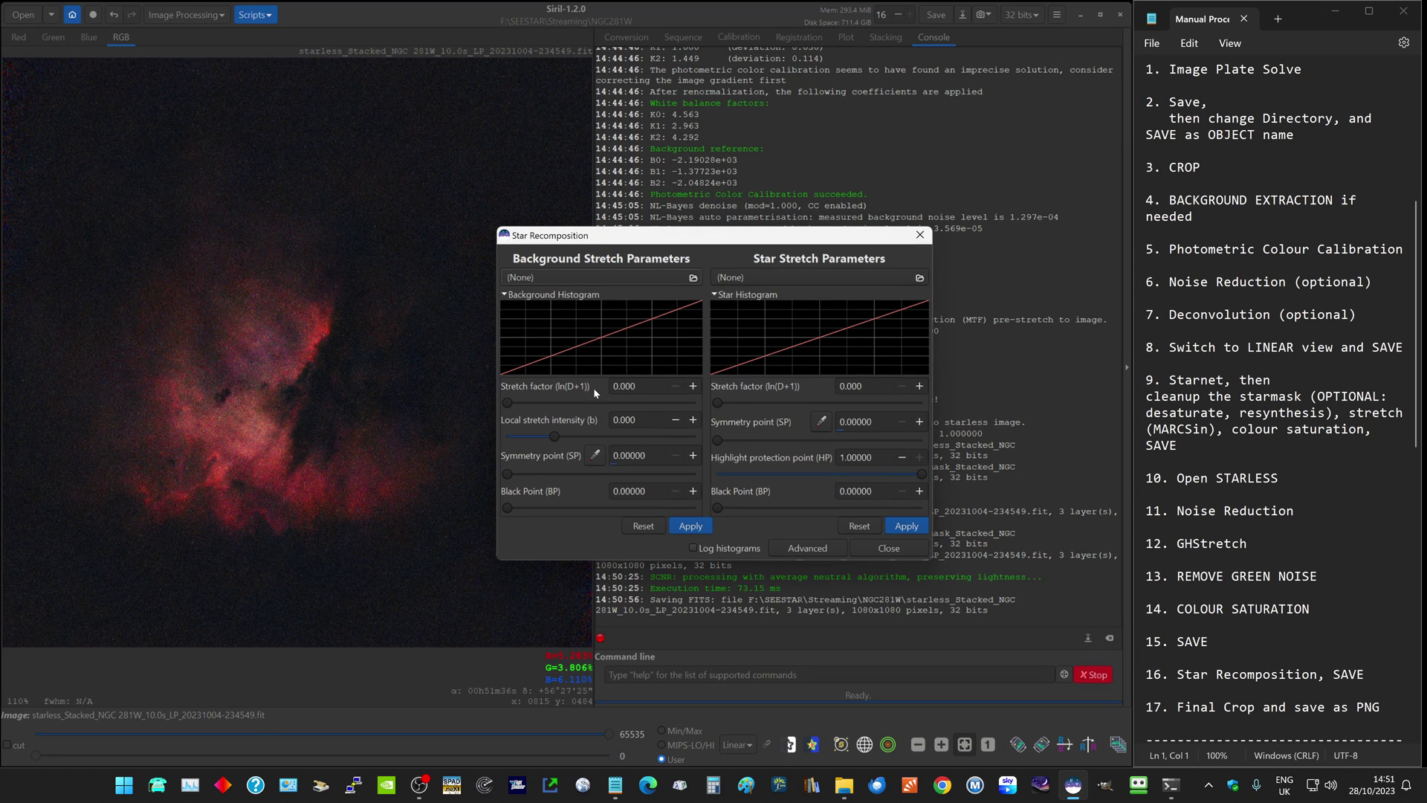
pyautogui.click(564, 276)
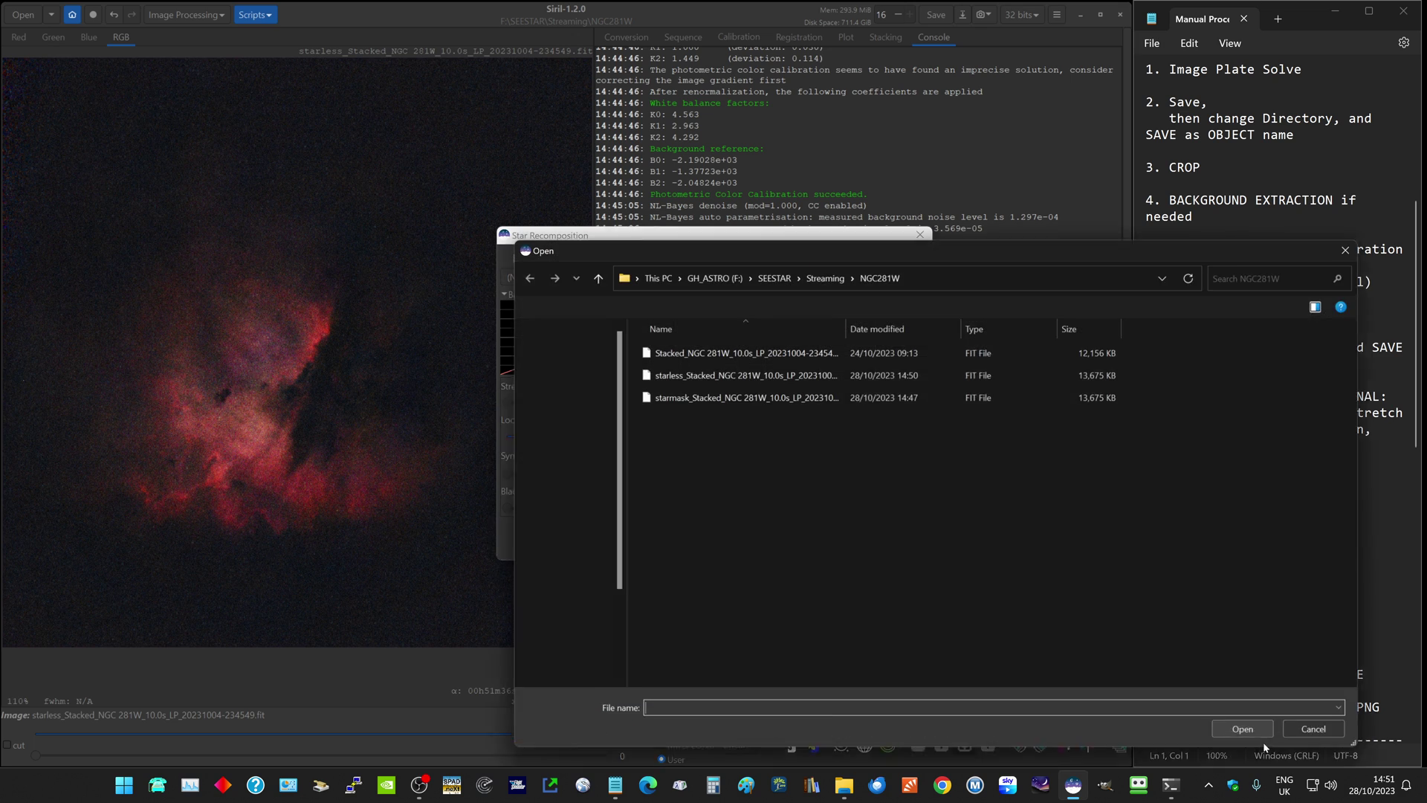
pyautogui.doubleClick(673, 376)
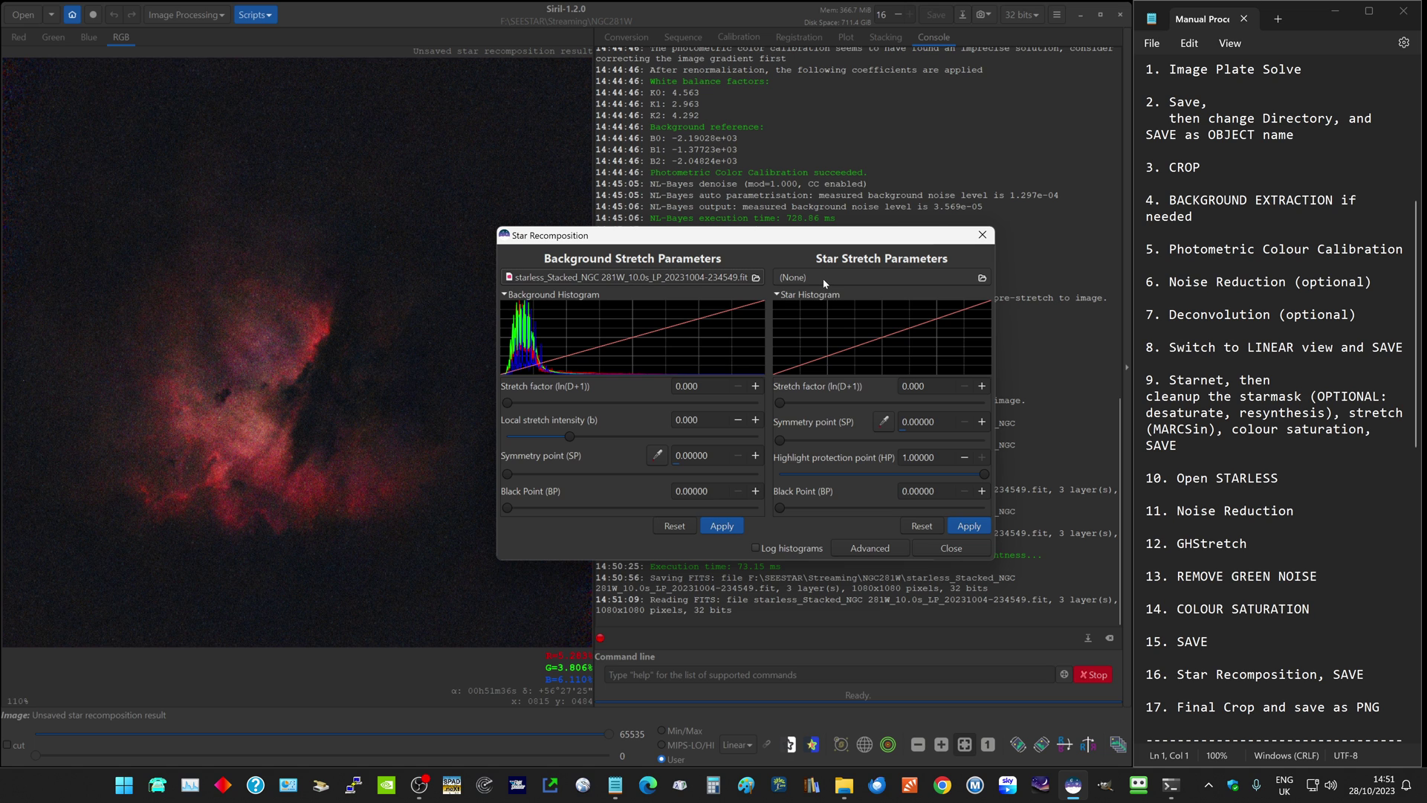
pyautogui.click(825, 275)
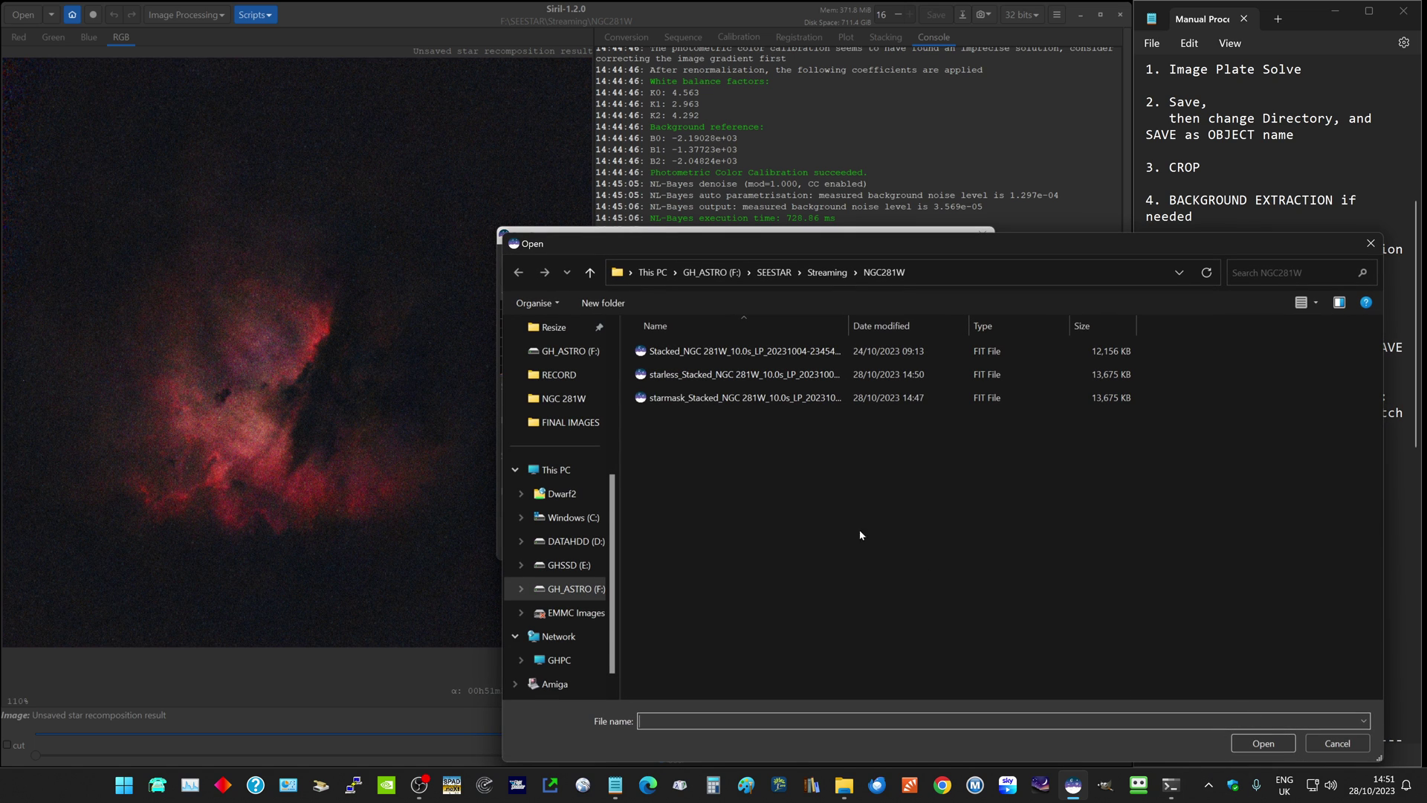
pyautogui.doubleClick(675, 396)
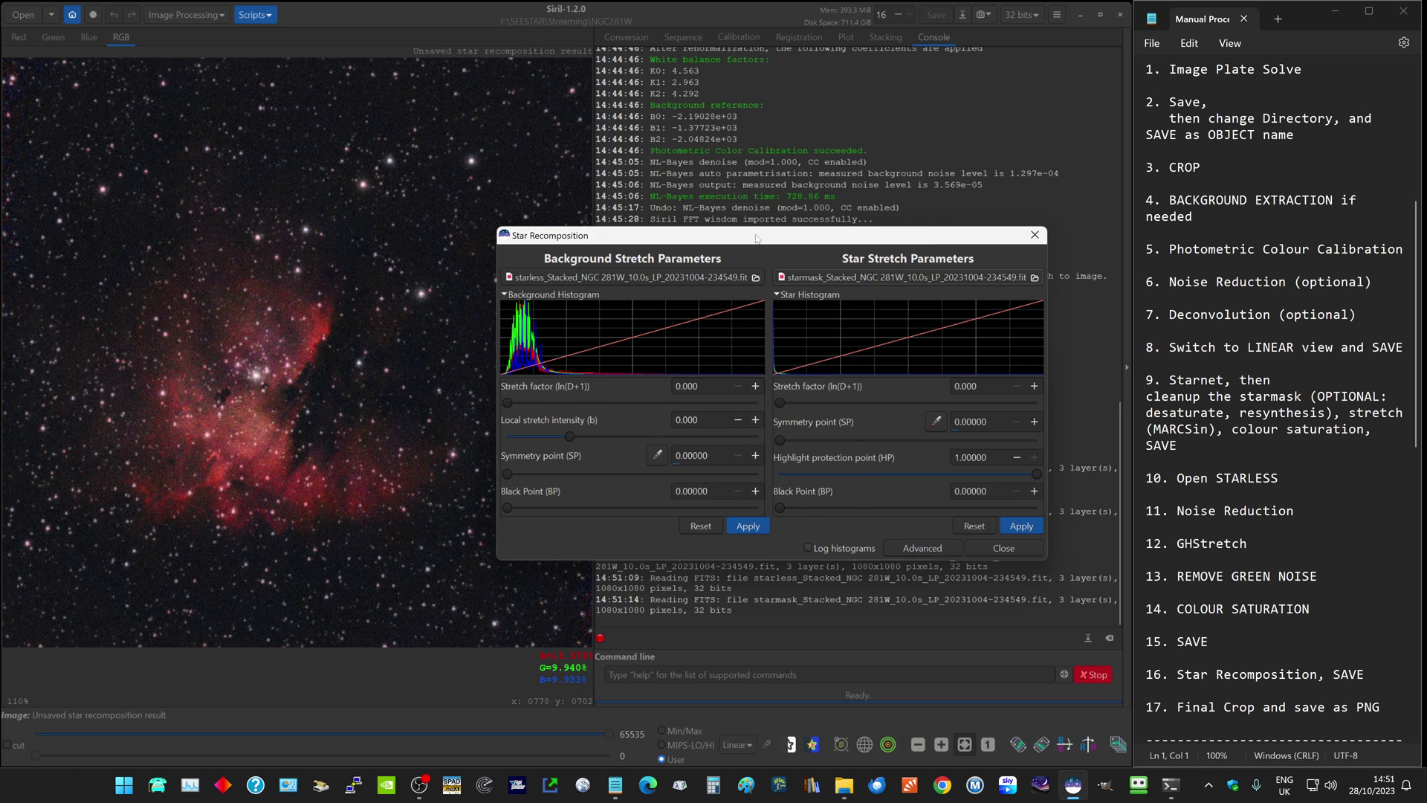
pyautogui.moveTo(756, 235); pyautogui.dragTo(852, 186)
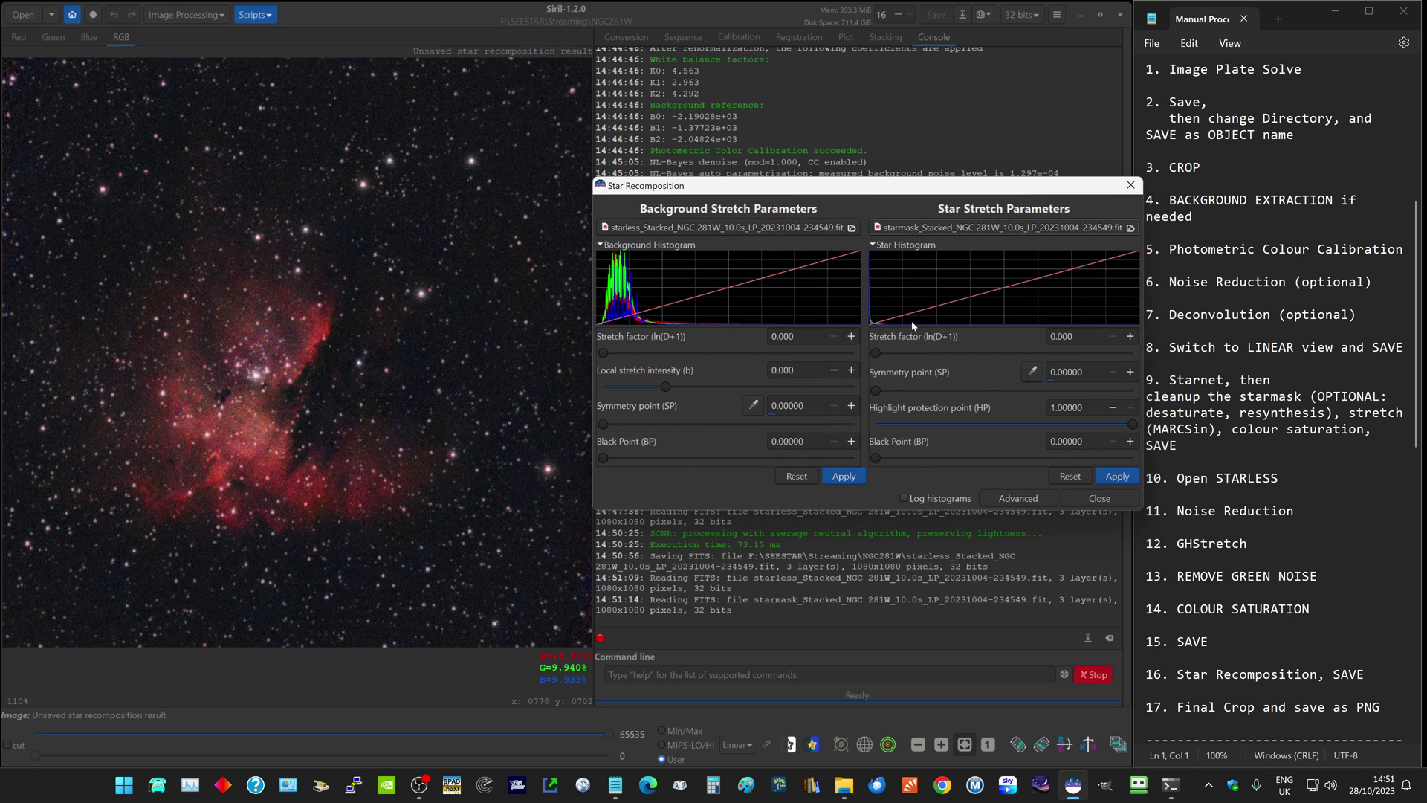
pyautogui.moveTo(876, 352)
pyautogui.mouseDown()
pyautogui.moveTo(1108, 353)
pyautogui.moveTo(875, 354)
pyautogui.mouseUp()
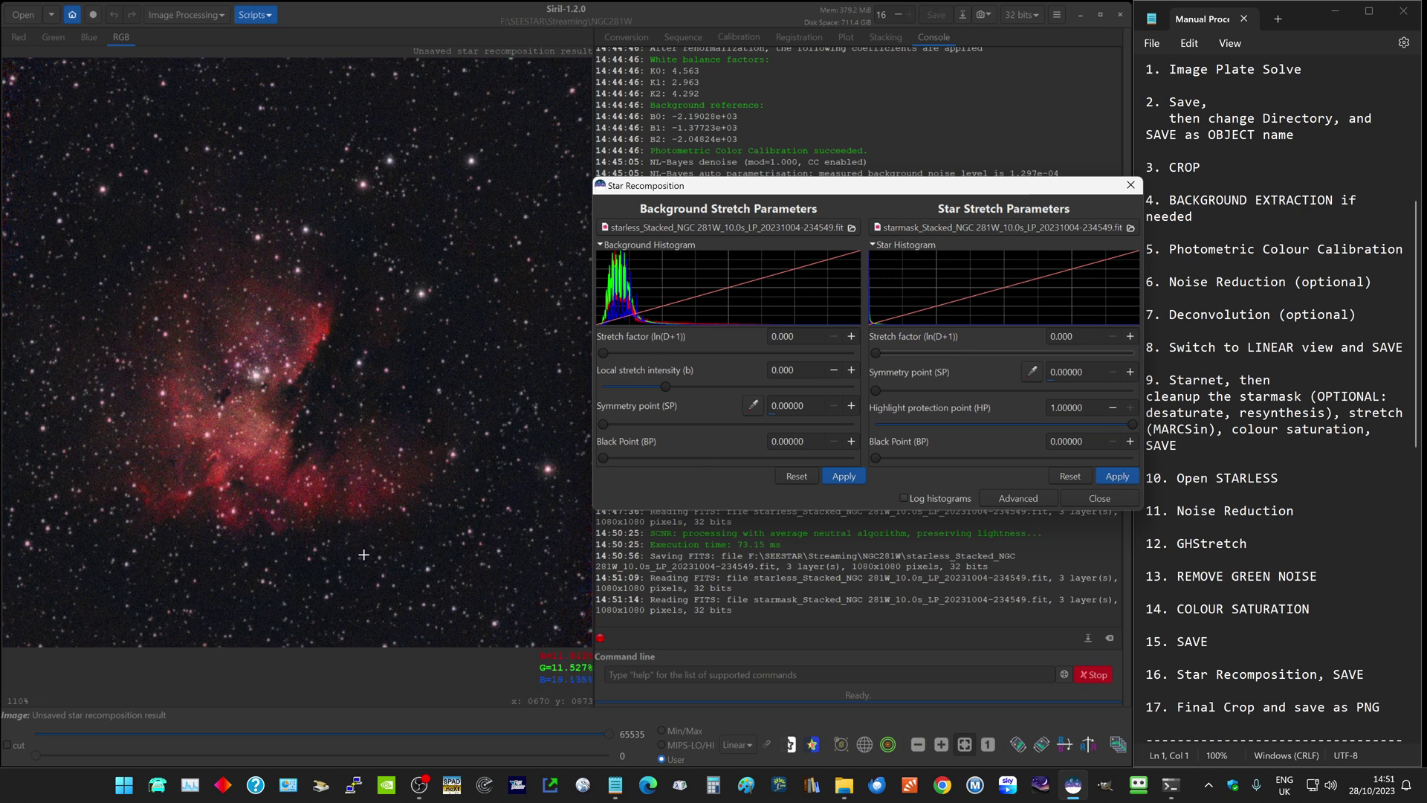
pyautogui.click(1098, 499)
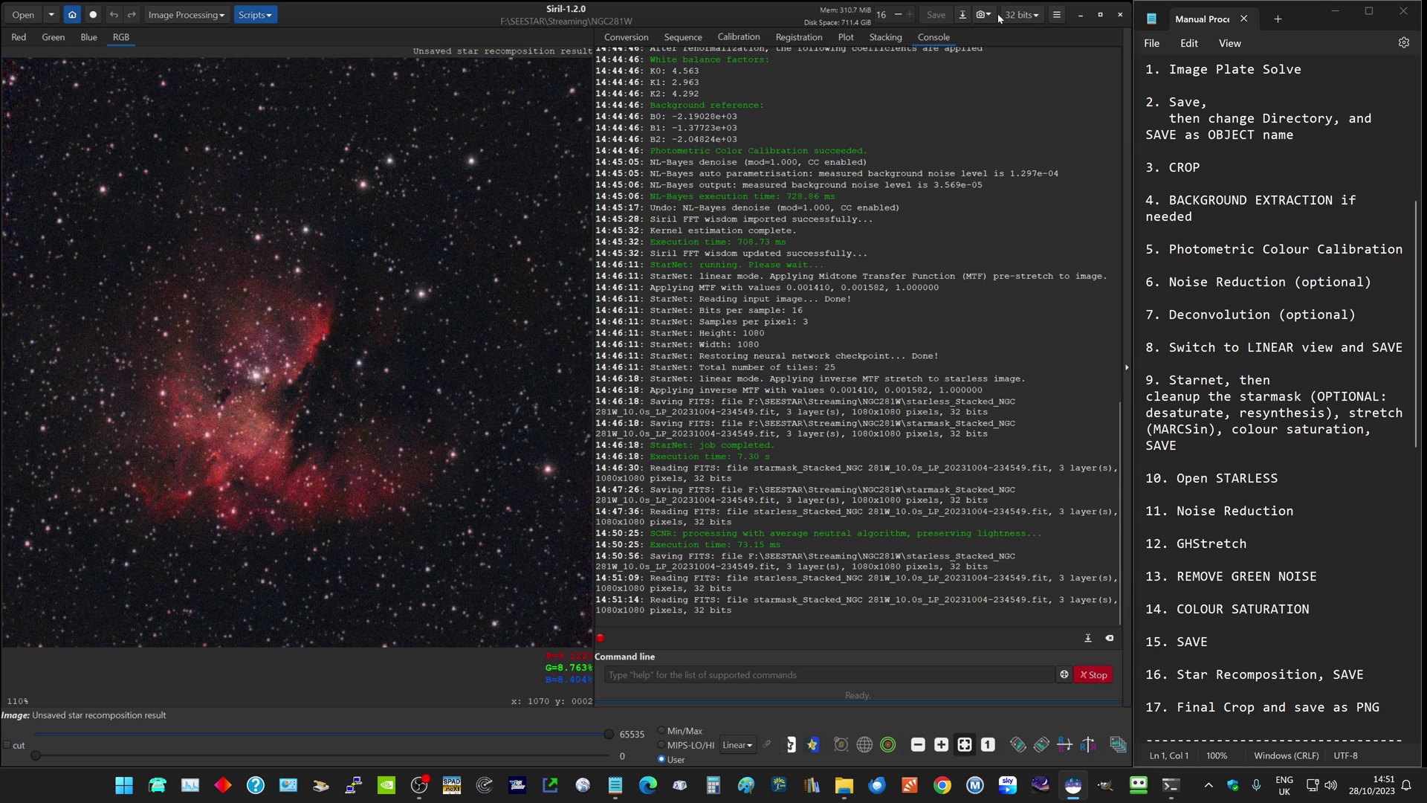
# - Save the result as a 32-bit FITS named 'star recomposition result'
pyautogui.click(961, 15)
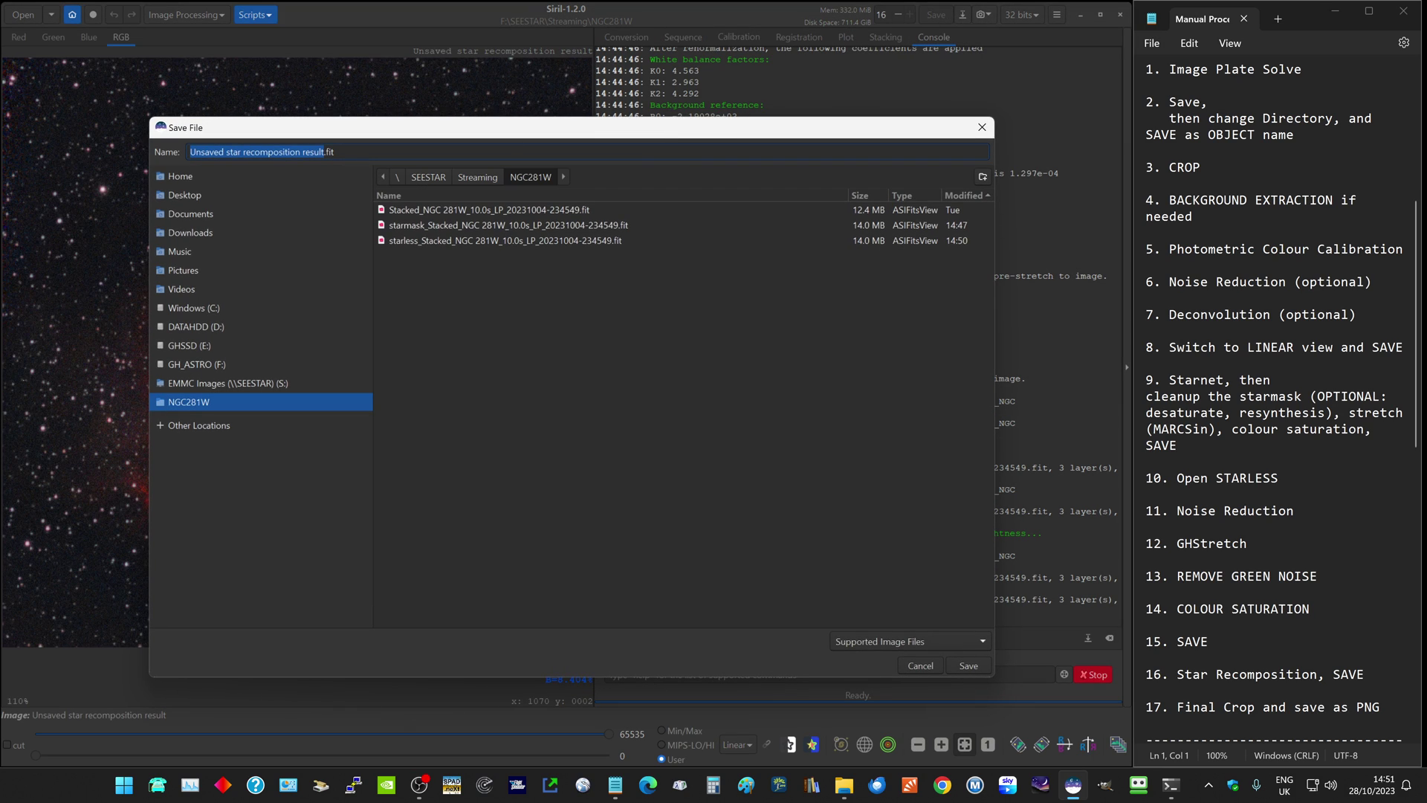
pyautogui.hotkey('ctrl', 'shift', 'Left')
pyautogui.hotkey('ctrl', 'shift', 'Left')
pyautogui.hotkey('ctrl', 'shift', 'Left')
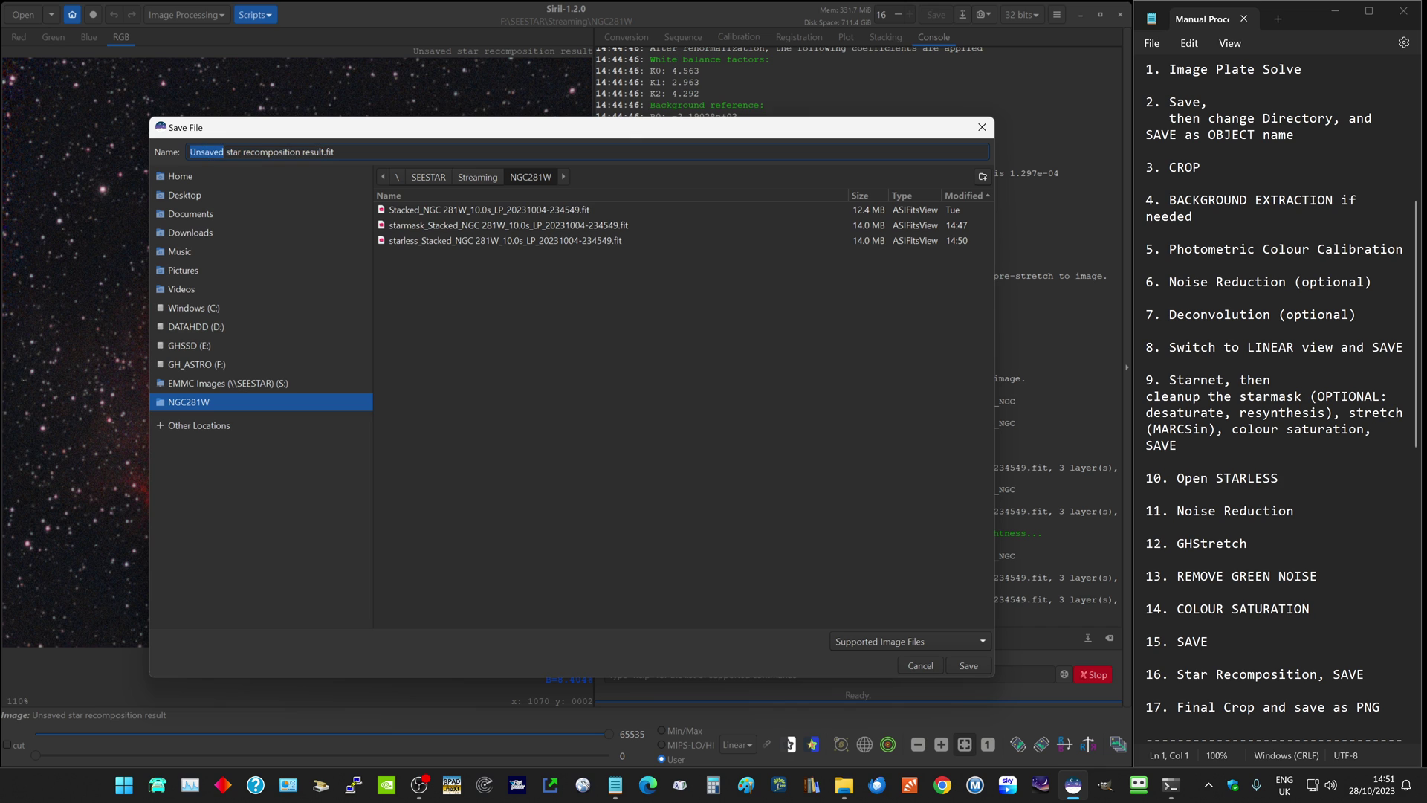
pyautogui.press('Delete')
pyautogui.press('Delete')
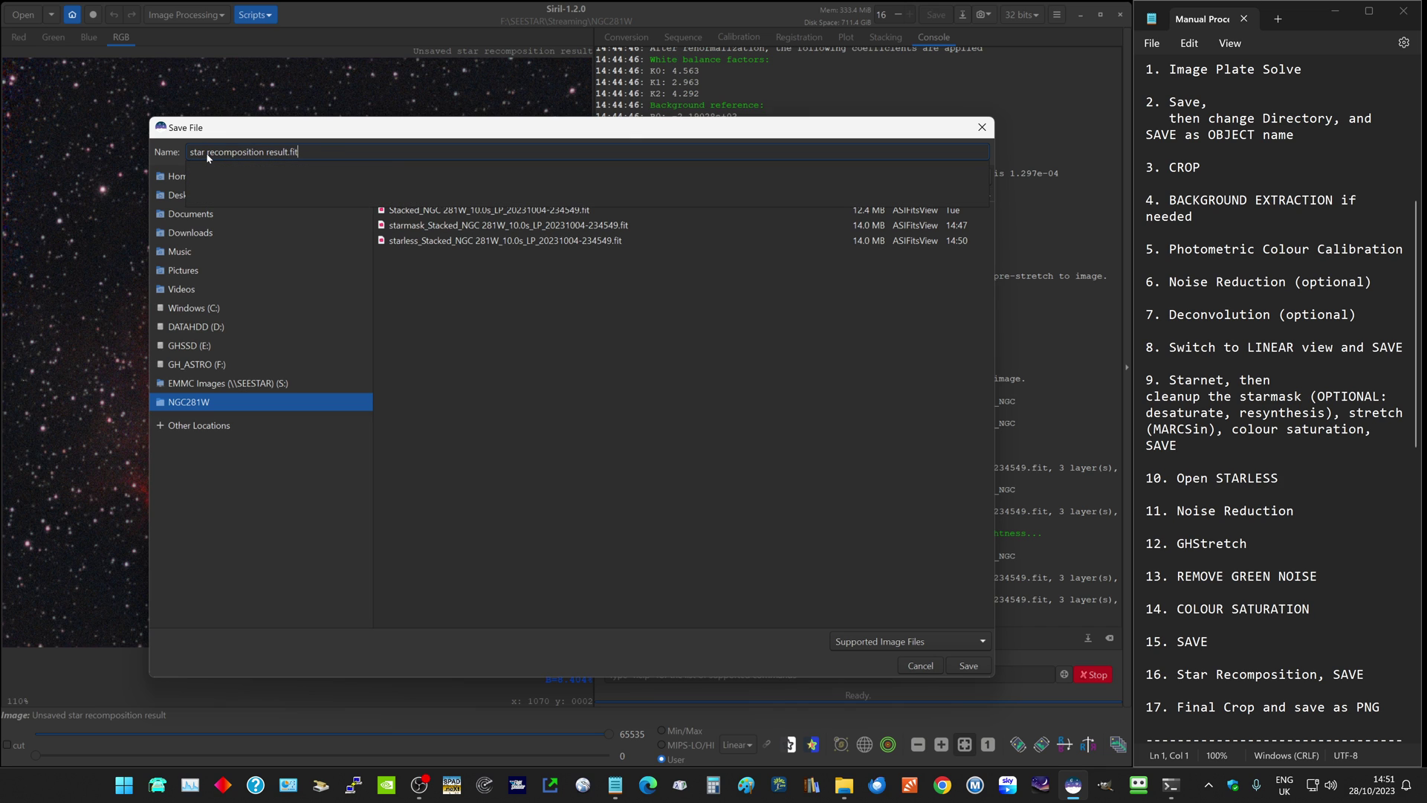
pyautogui.press('Return')
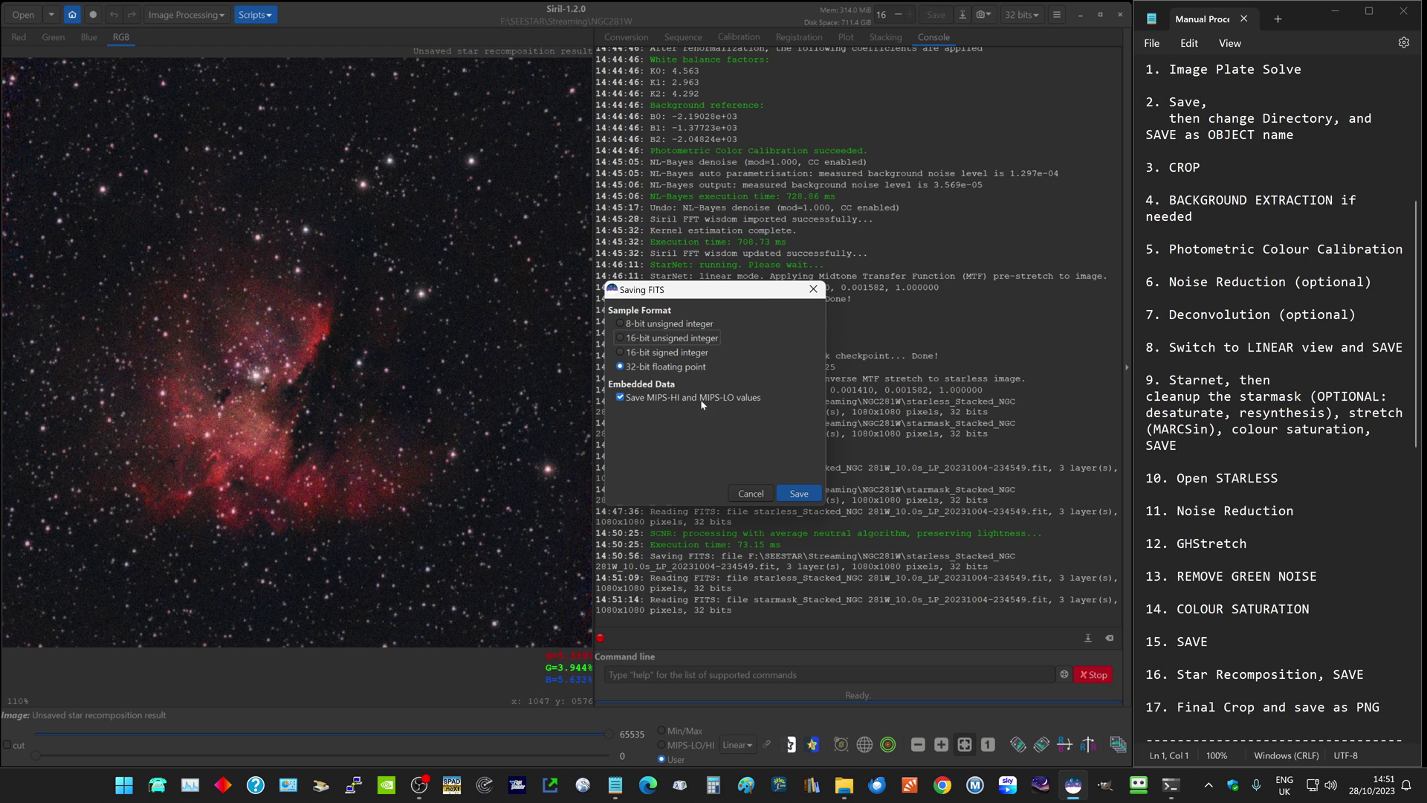
pyautogui.click(798, 493)
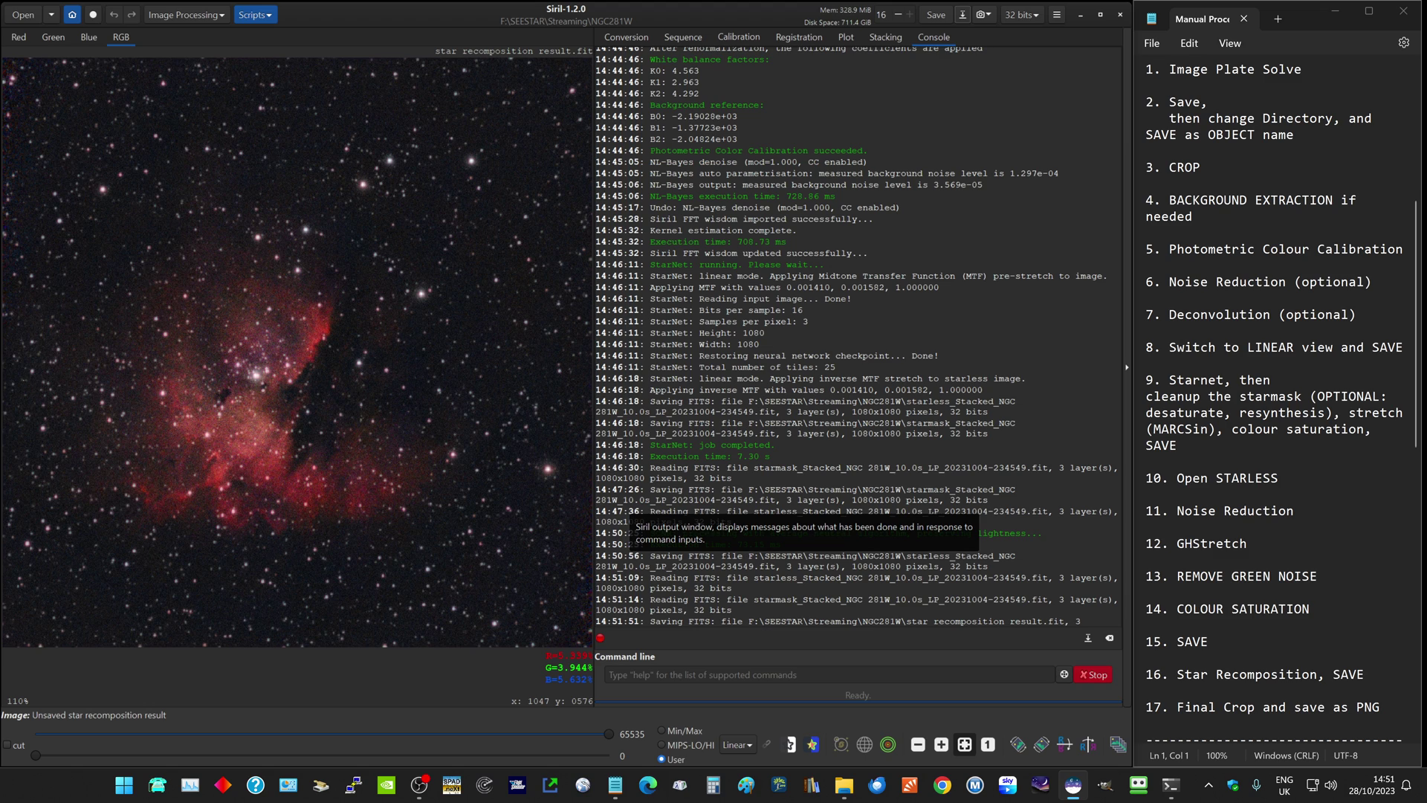
# - Save a PNG copy as 'star recomposition result.png' in the NGC281W folder
pyautogui.click(963, 15)
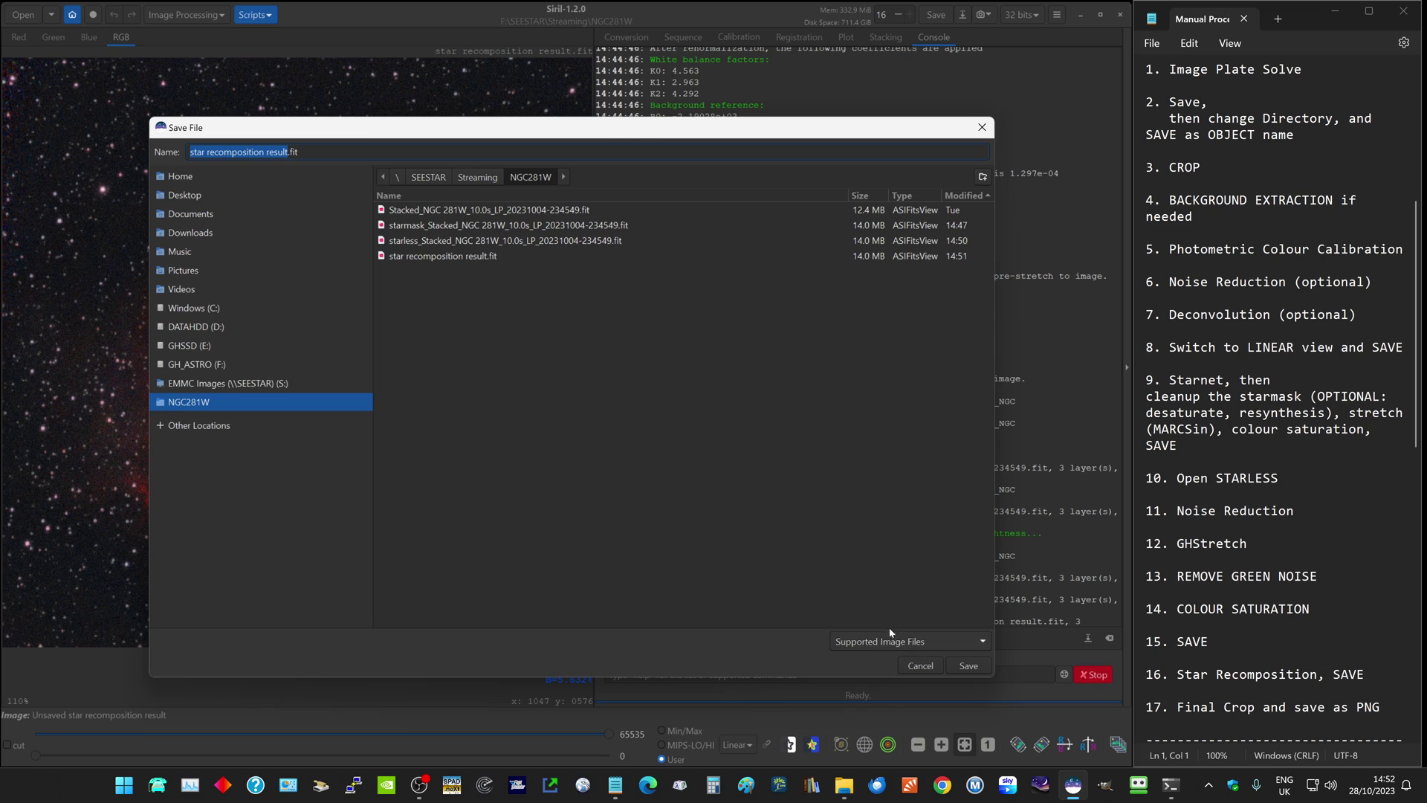
pyautogui.click(888, 642)
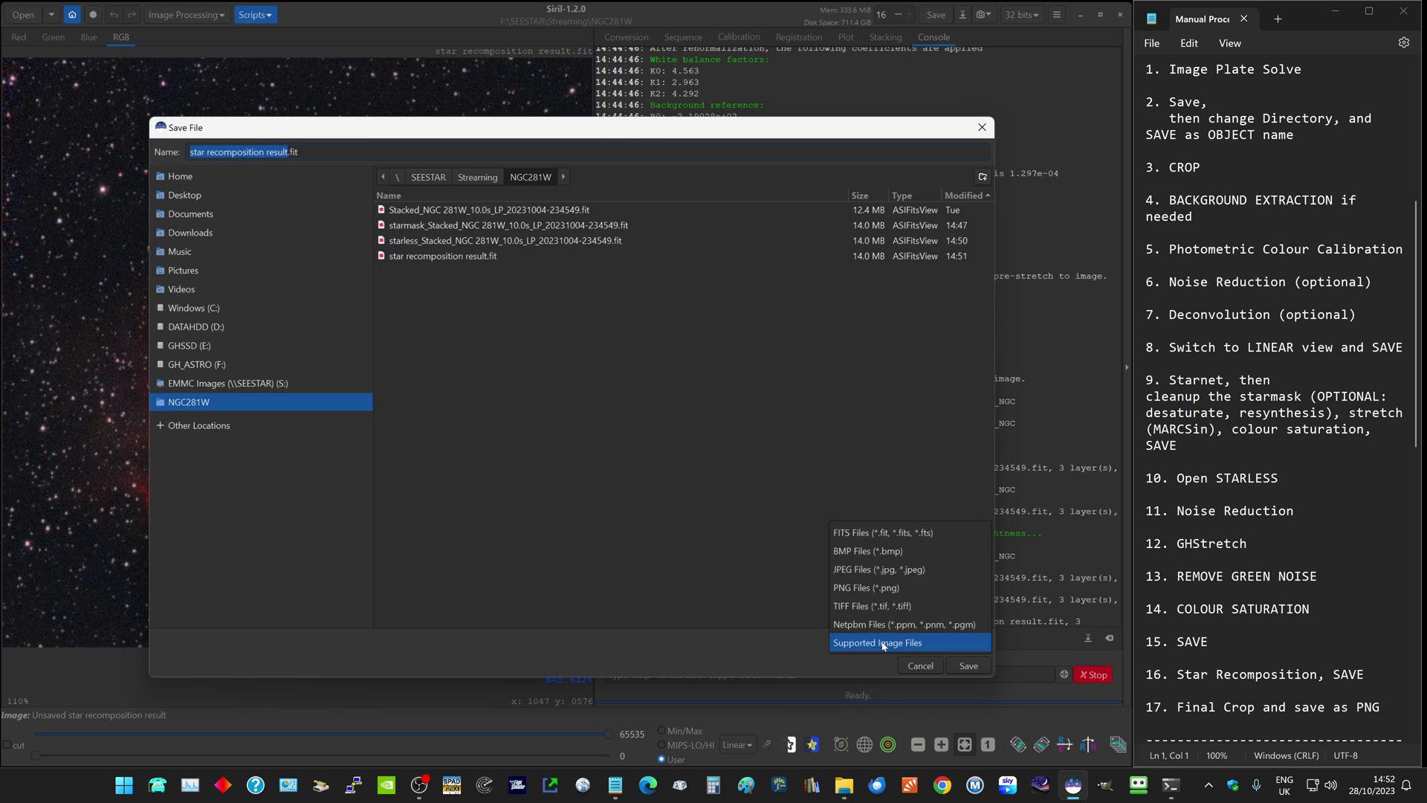
pyautogui.click(850, 589)
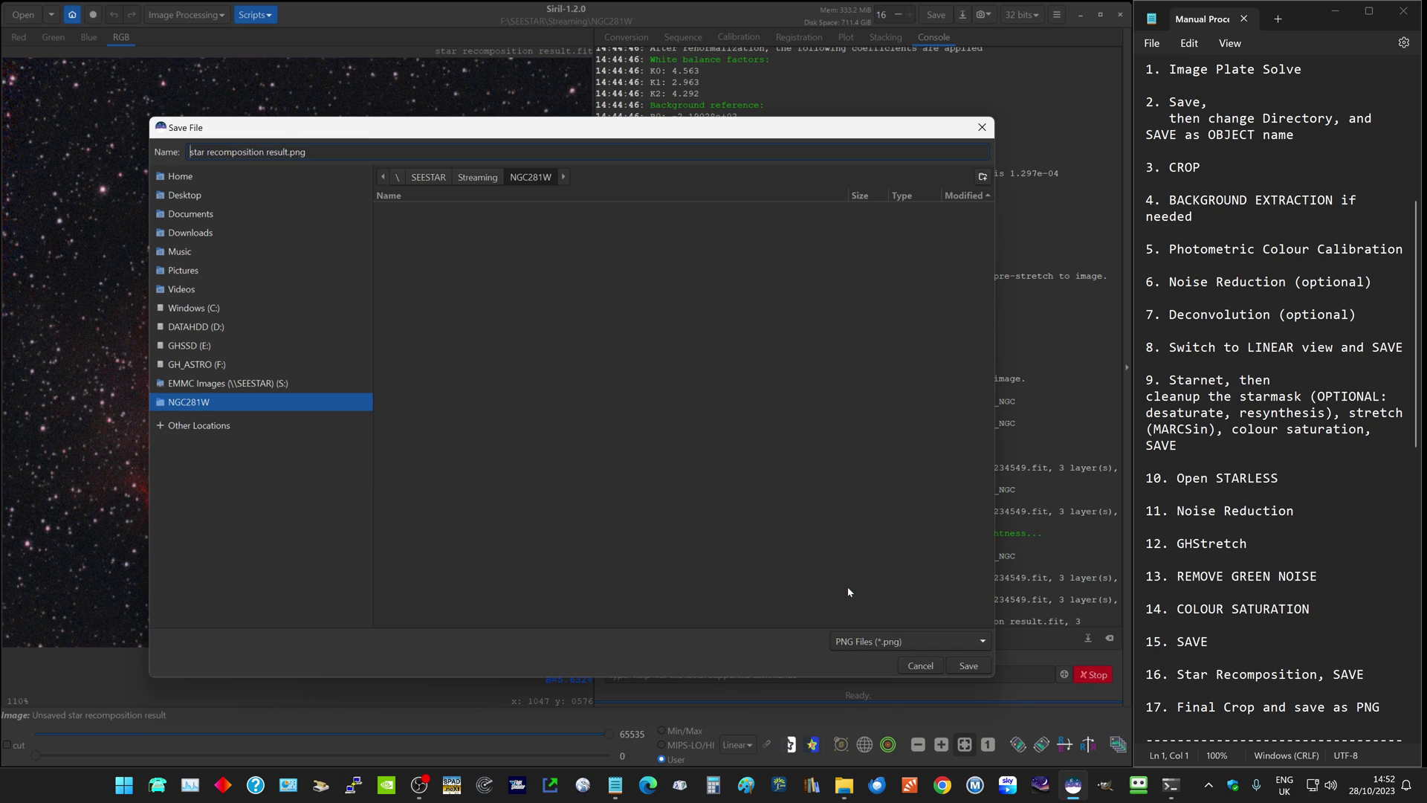
pyautogui.click(965, 666)
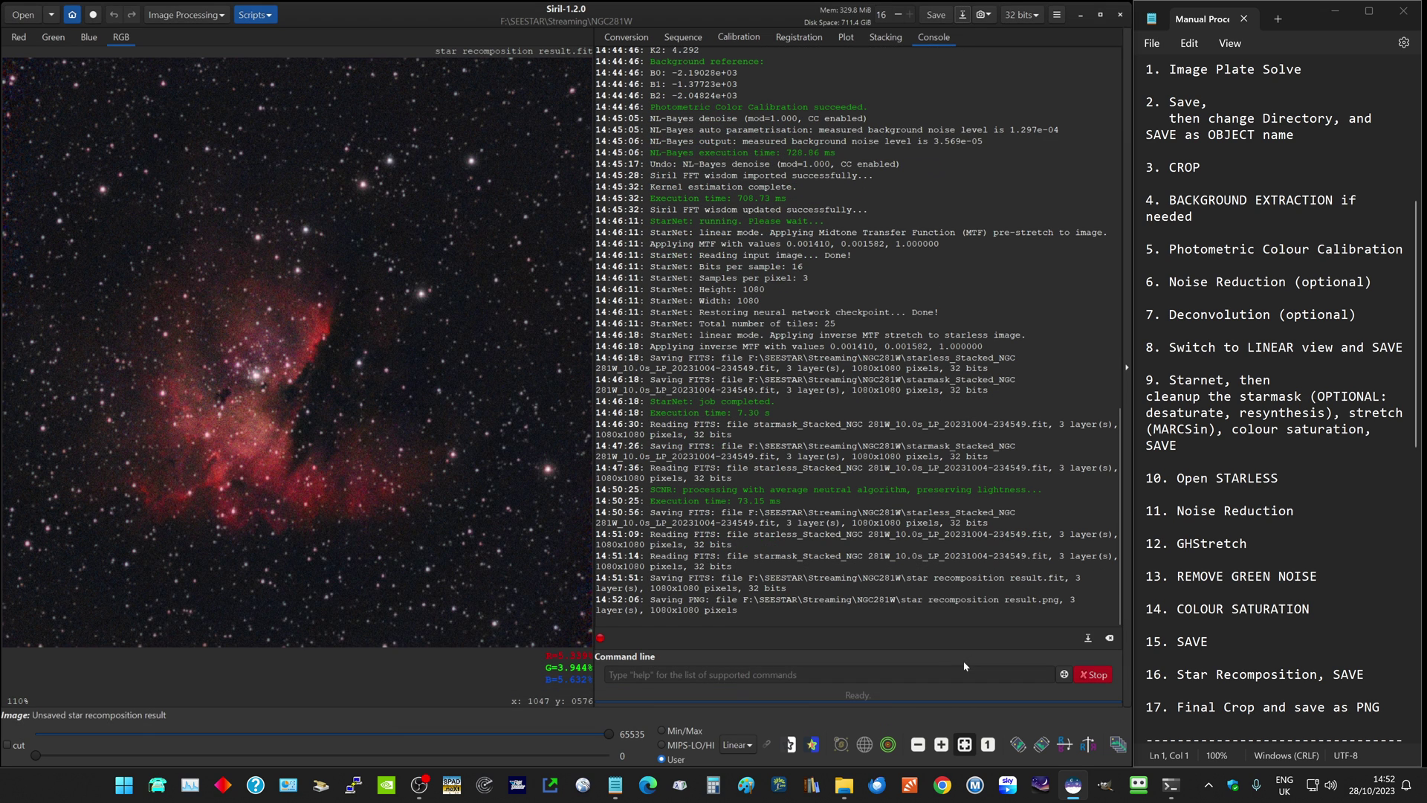
# - Close Siril and the notes, then open Telescope View.xcf from the F: drive in GIMP
pyautogui.click(1120, 16)
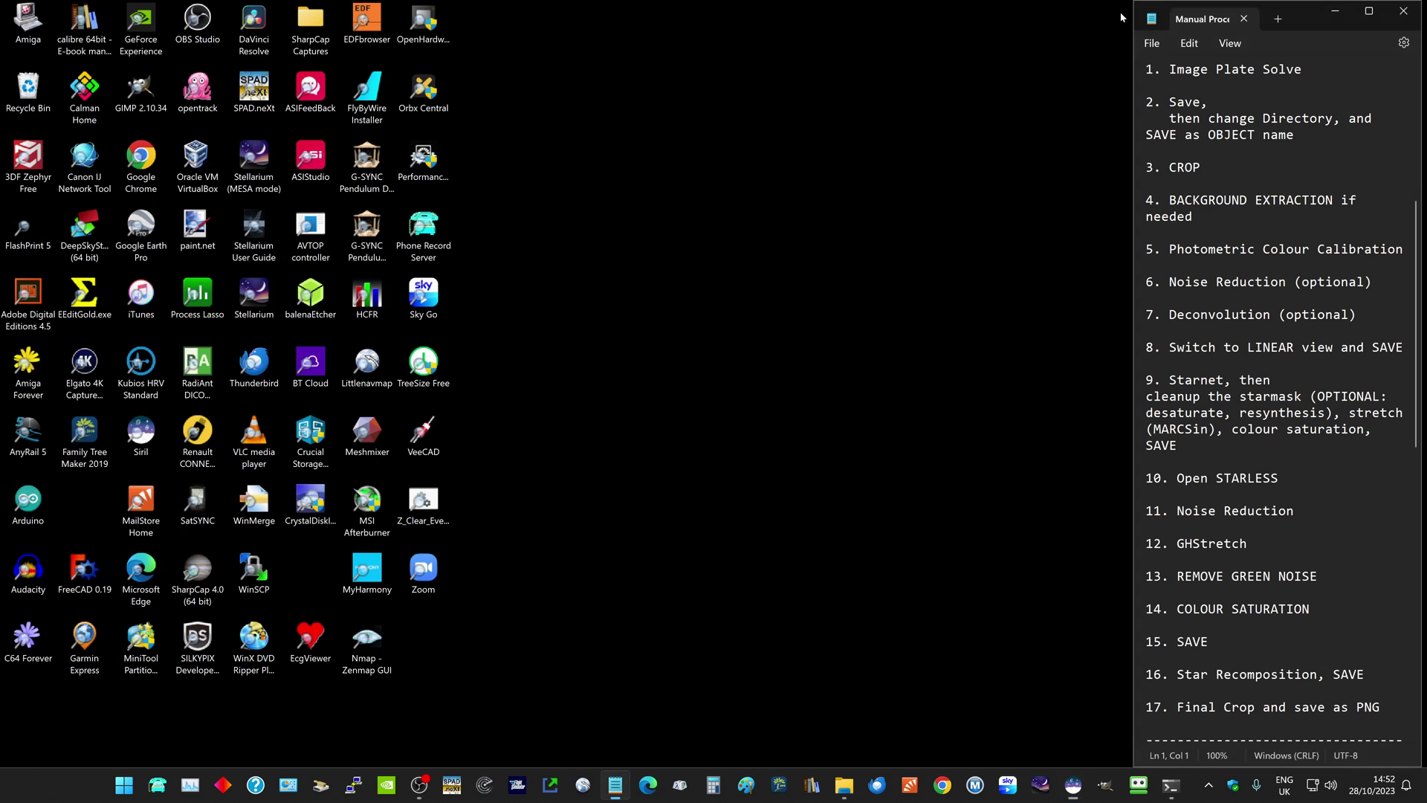
pyautogui.click(1403, 12)
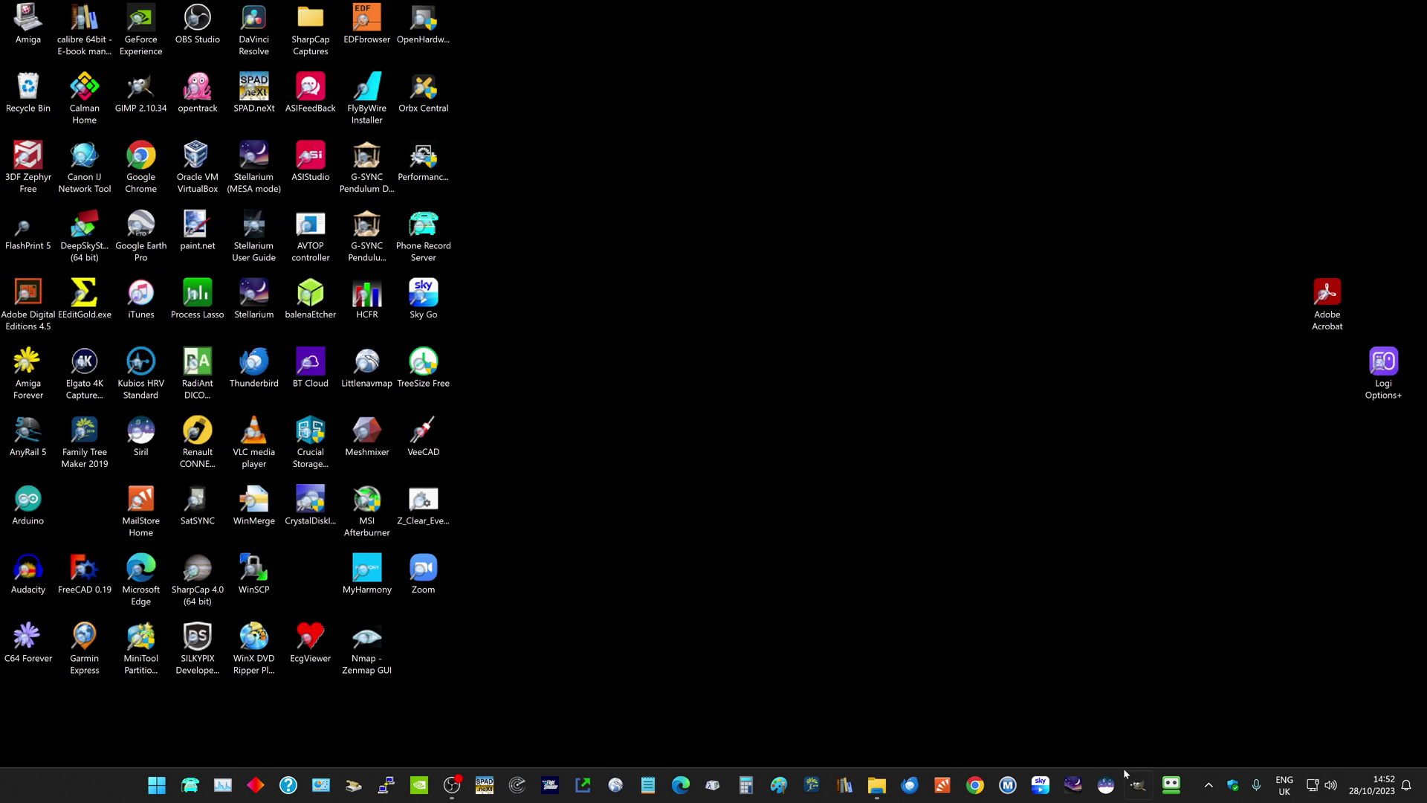
pyautogui.click(868, 786)
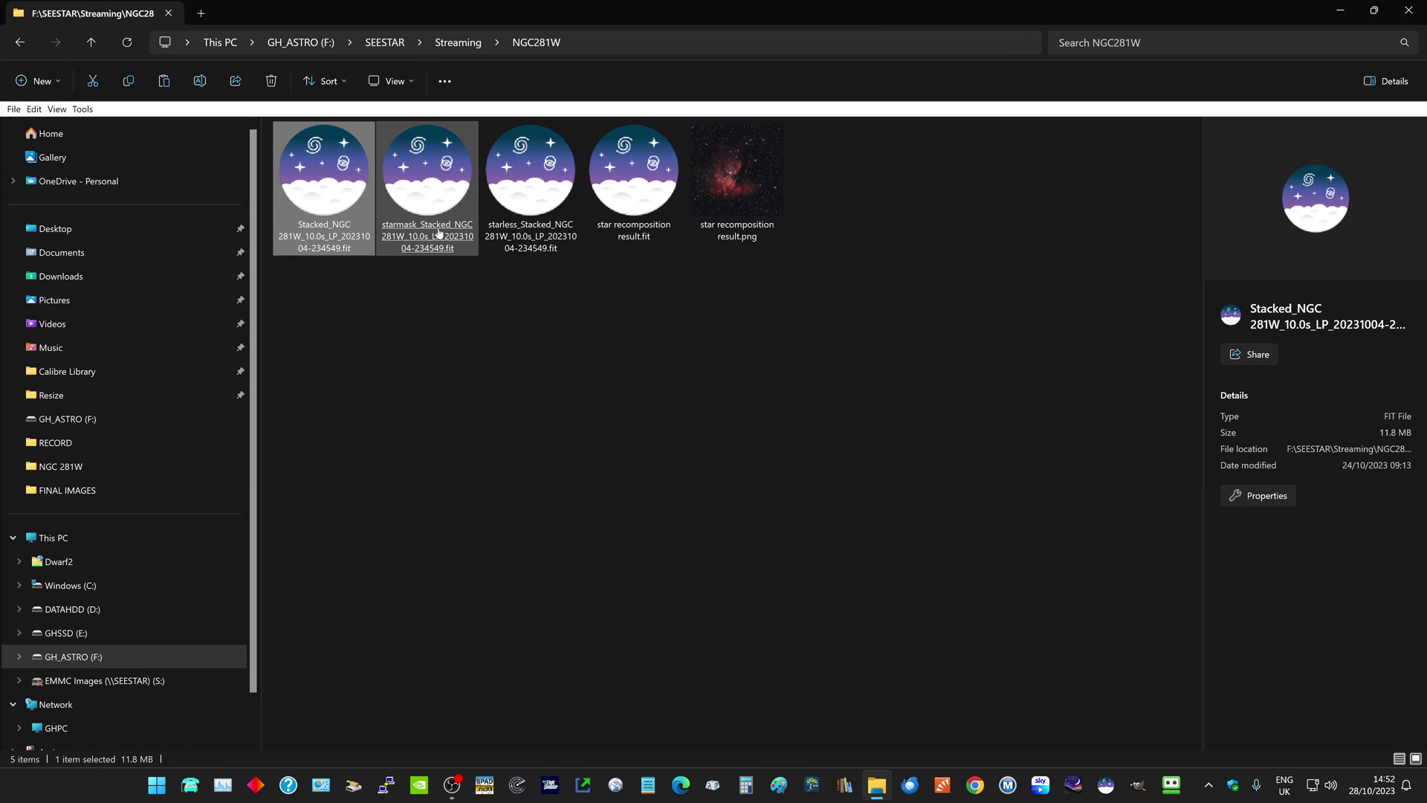
pyautogui.hotkey('alt', 'Left')
pyautogui.hotkey('alt', 'Left')
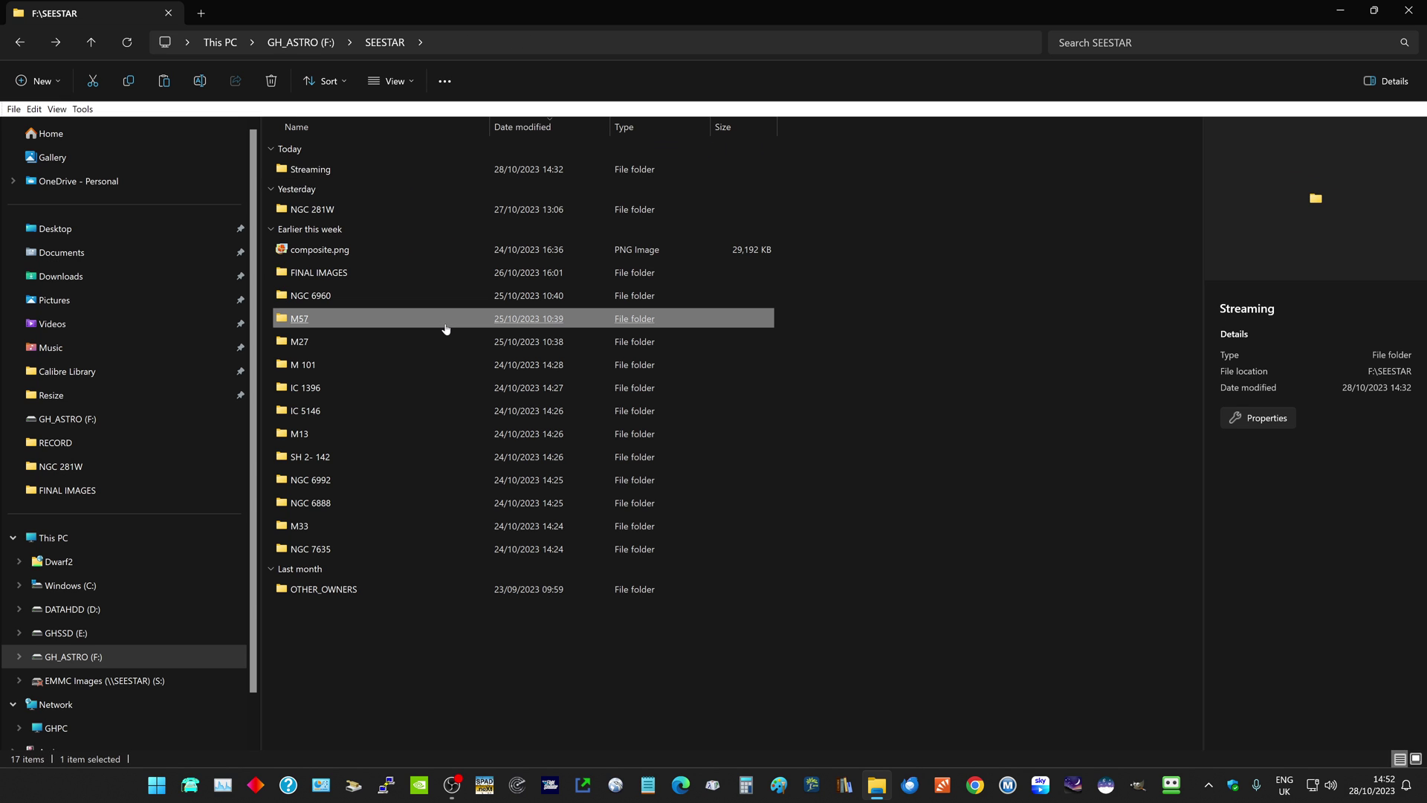
pyautogui.hotkey('alt', 'Left')
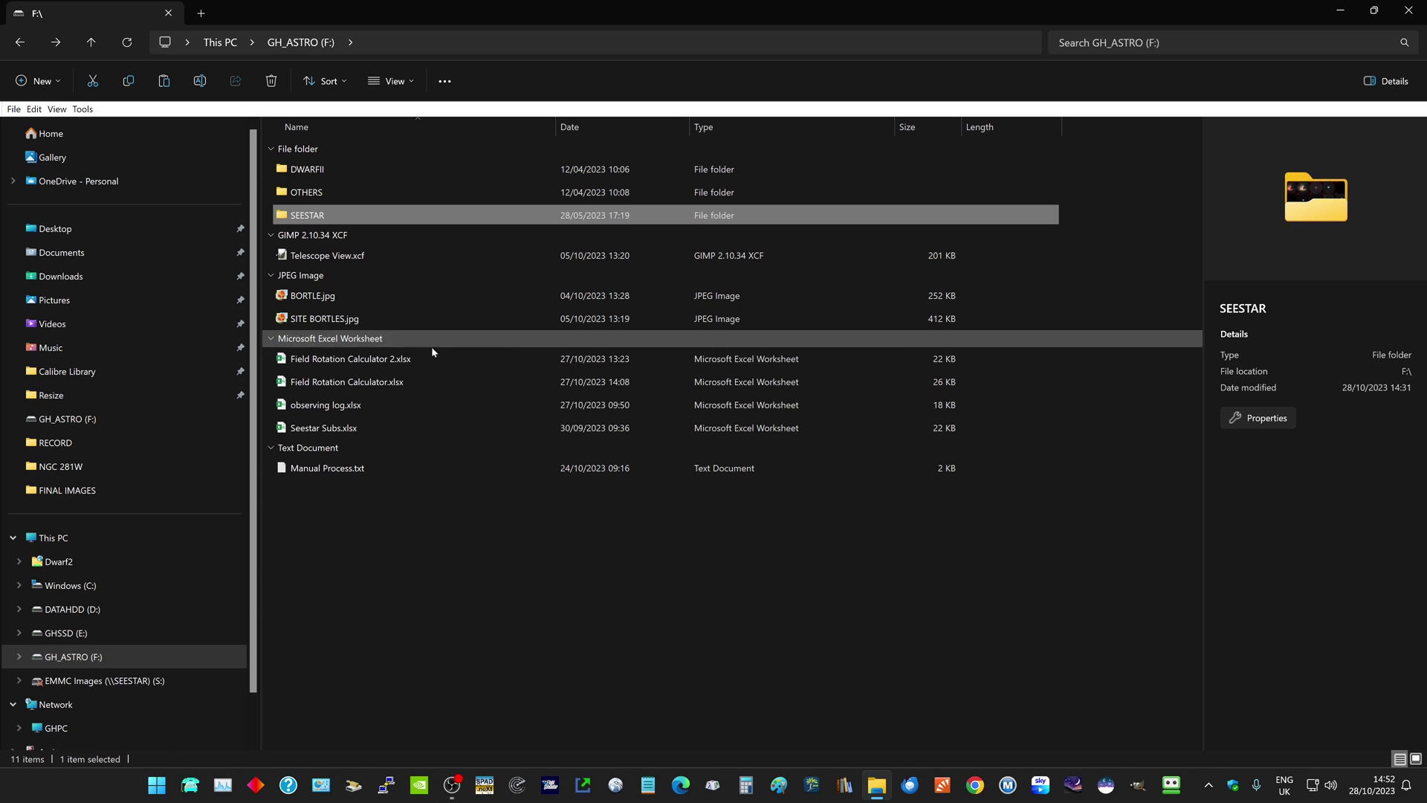
pyautogui.click(331, 257)
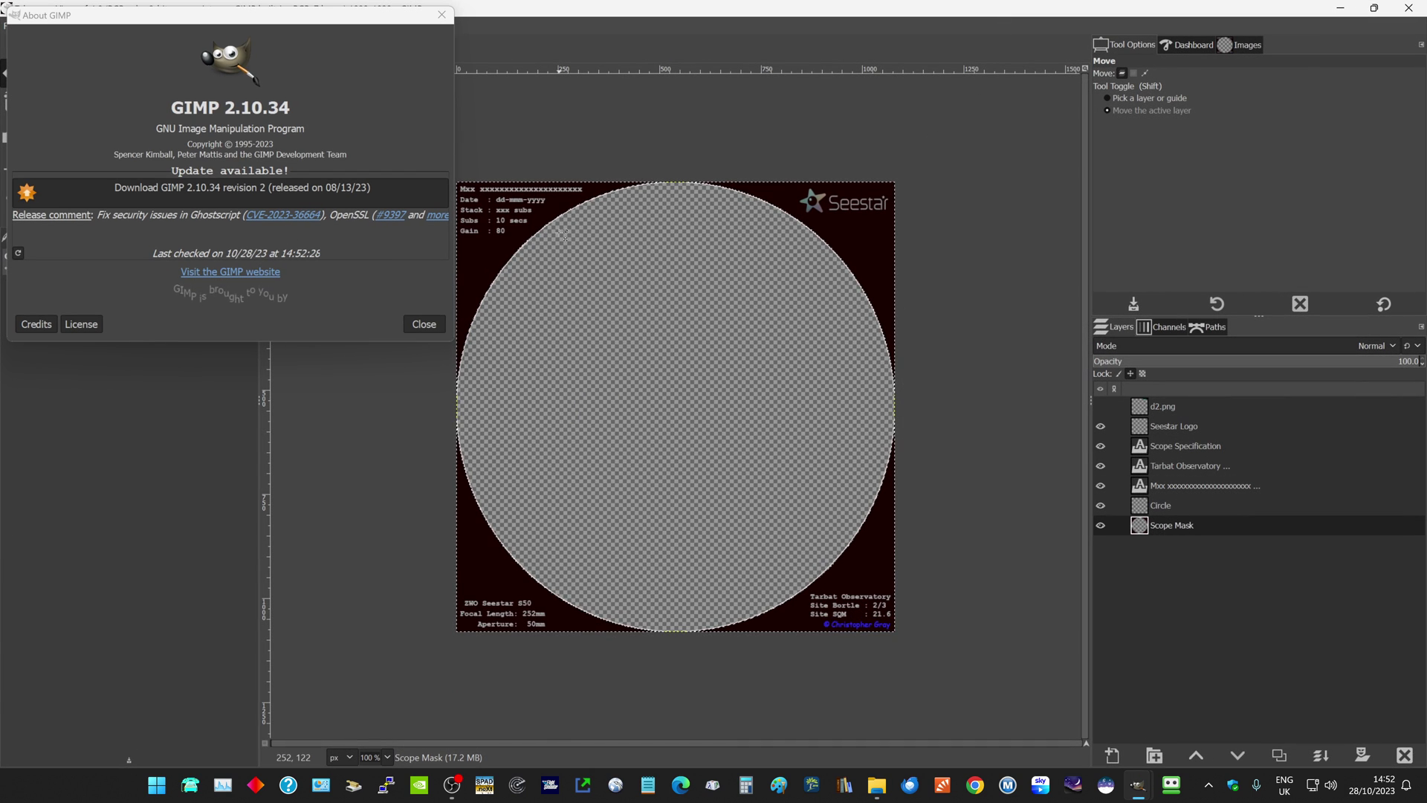
# - Drag star recomposition result.png from the NGC281W folder into the GIMP overlay
pyautogui.click(416, 323)
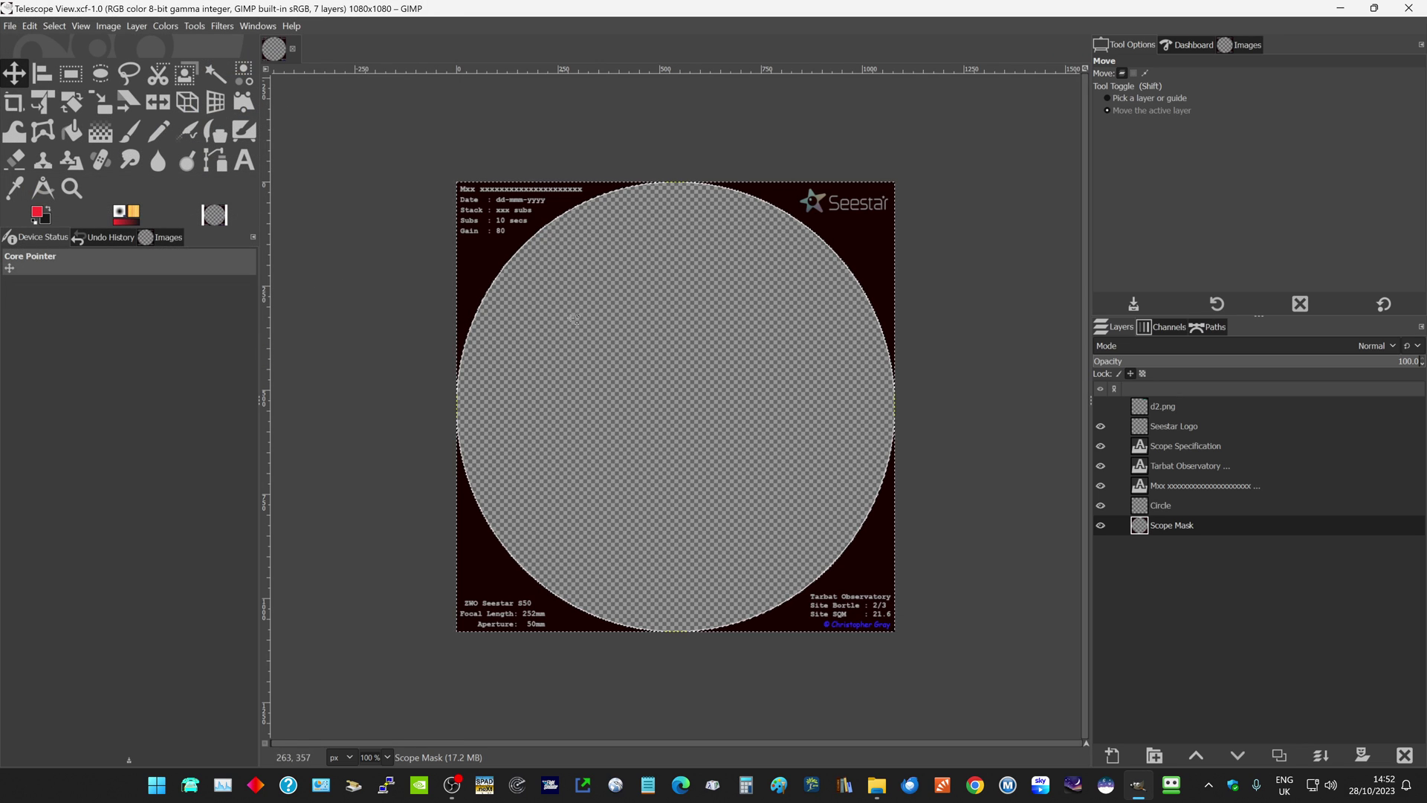
pyautogui.click(877, 784)
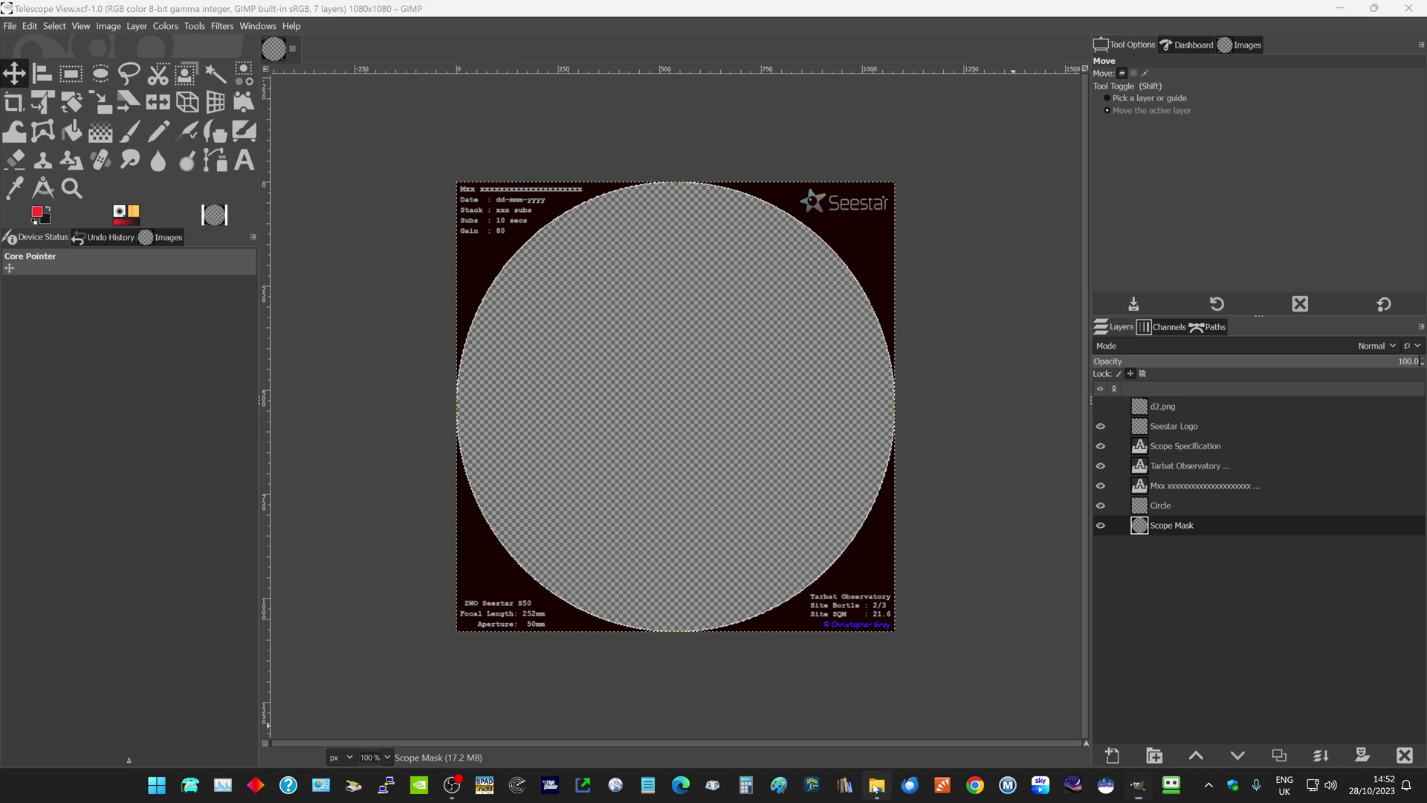
pyautogui.press('Return')
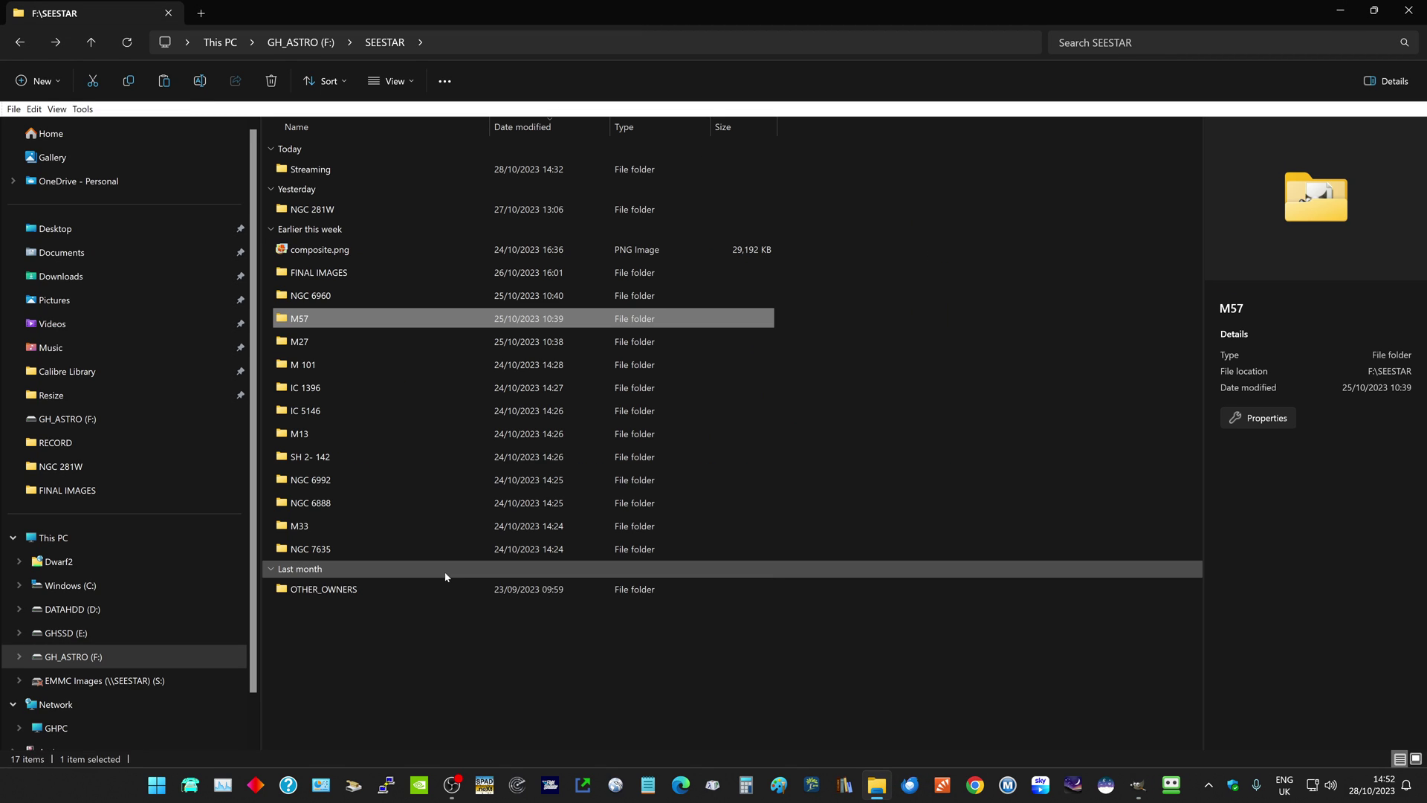
pyautogui.press('Home')
pyautogui.press('Return')
pyautogui.press('Return')
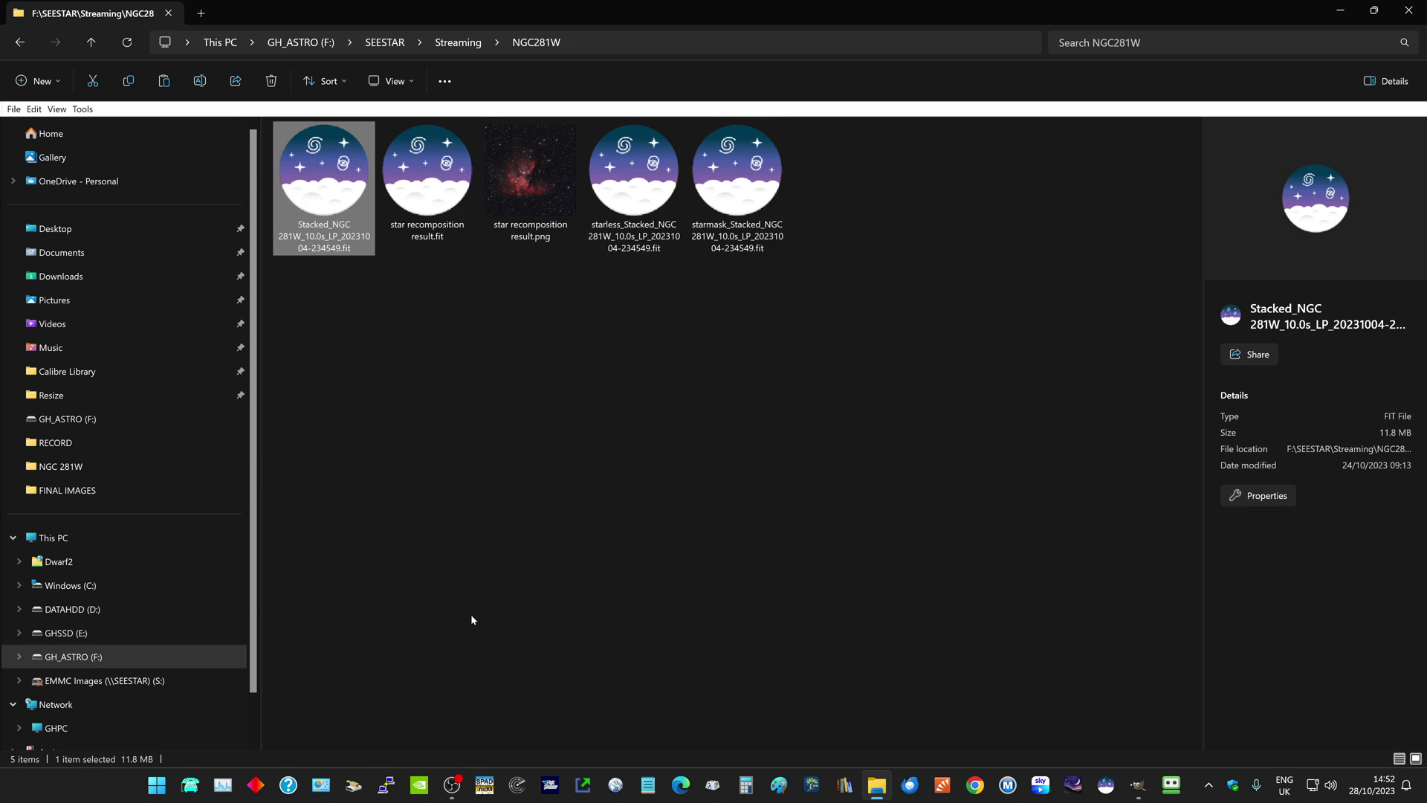
pyautogui.click(538, 187)
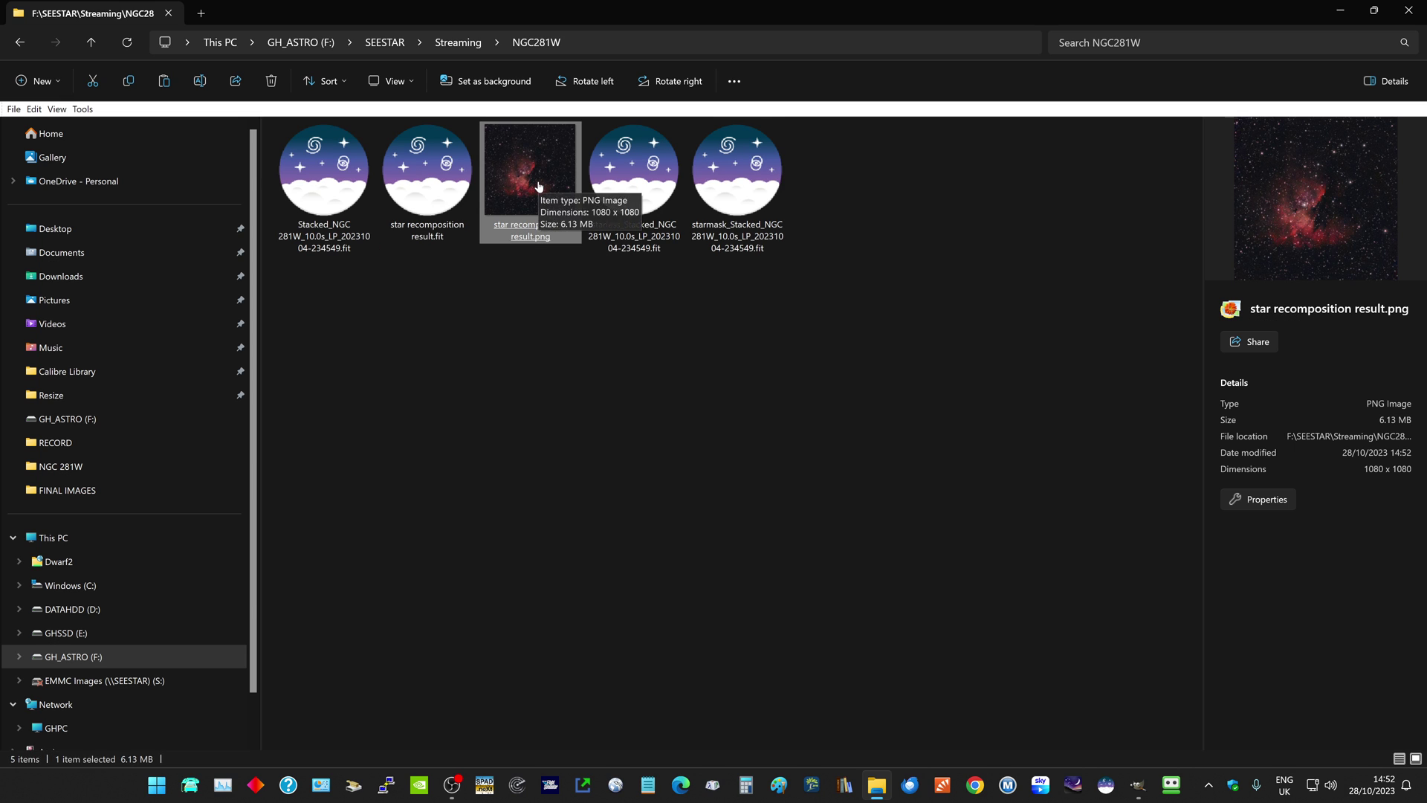
pyautogui.moveTo(902, 488); pyautogui.dragTo(1256, 578)
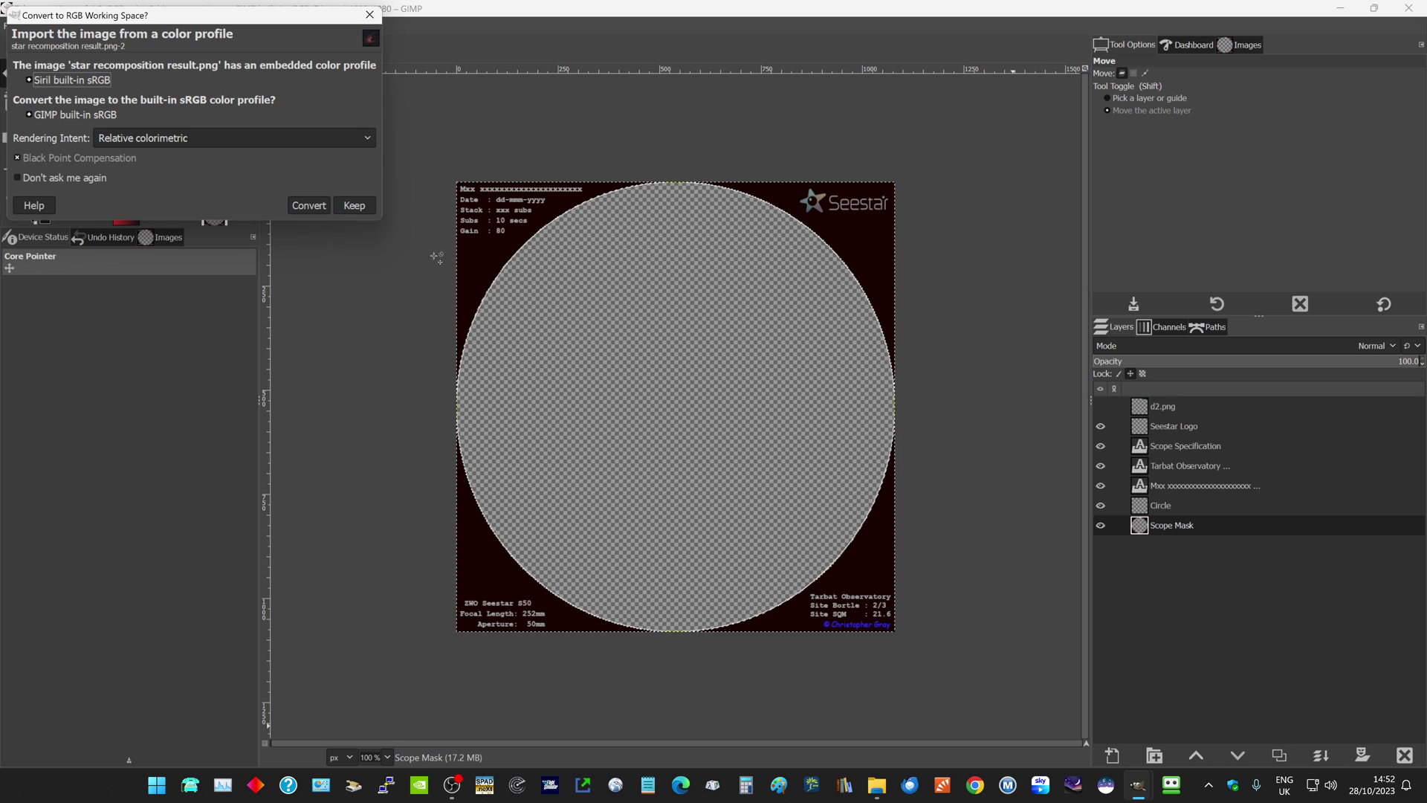
# - Keep the embedded sRGB profile, check the Mxx caption text, and select the nebula layer
pyautogui.click(353, 205)
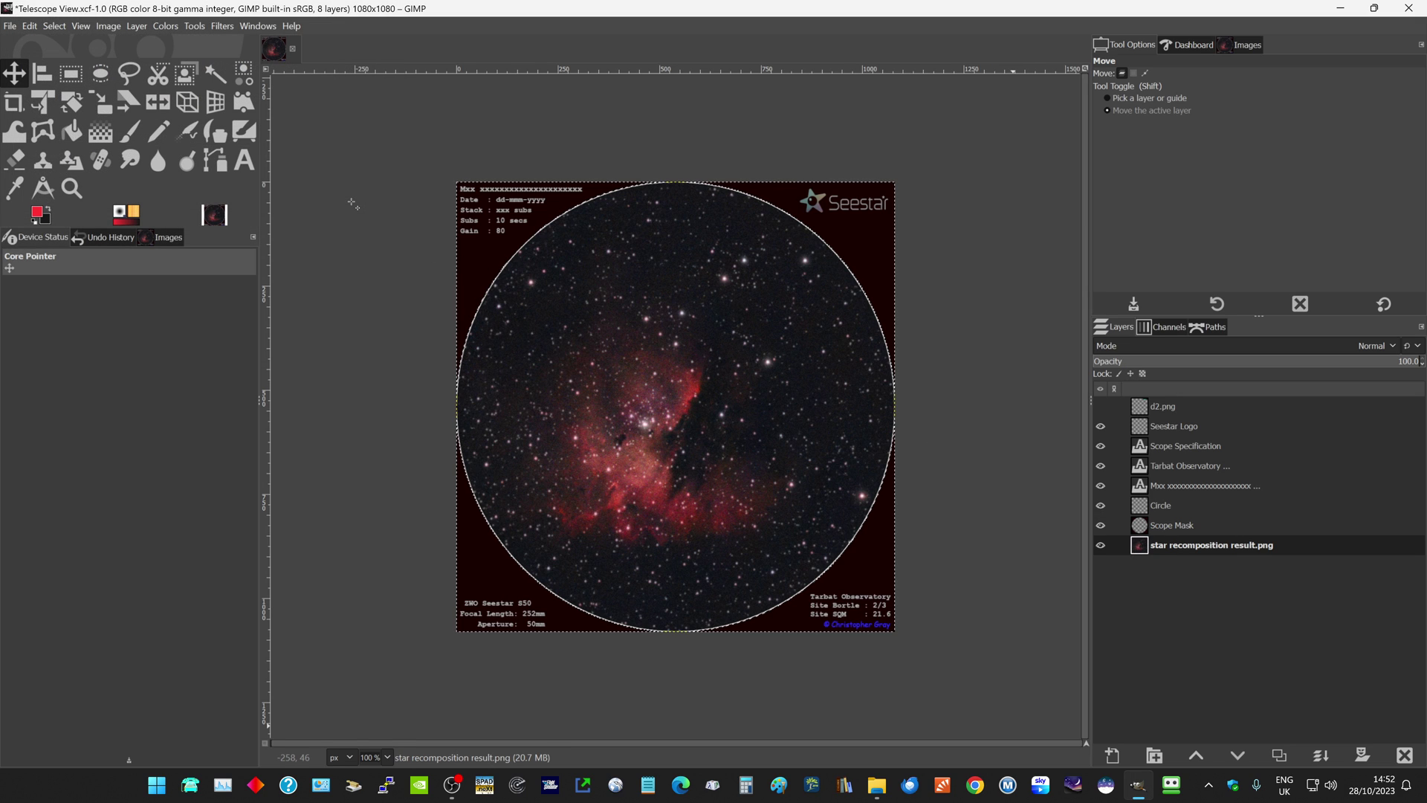
pyautogui.press('t')
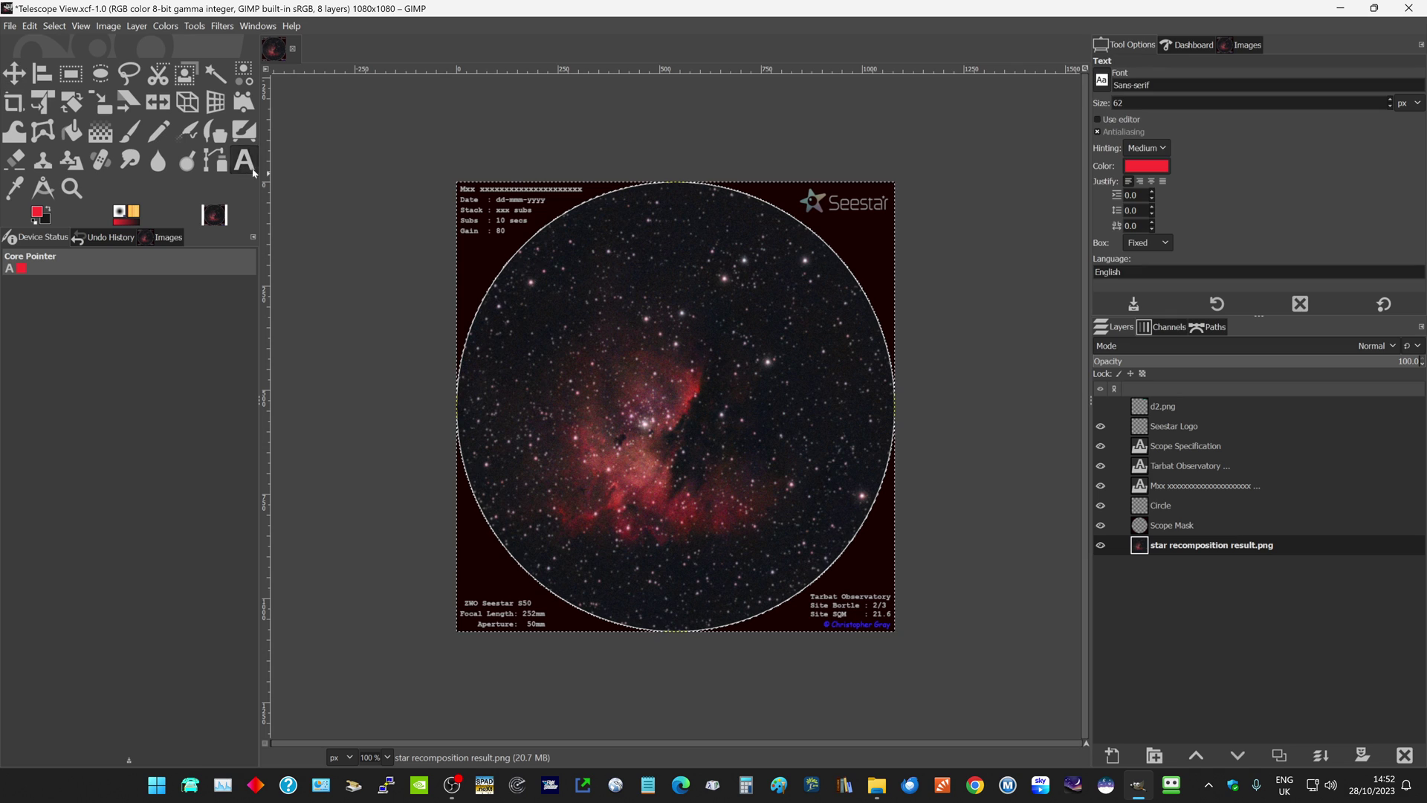
pyautogui.click(464, 191)
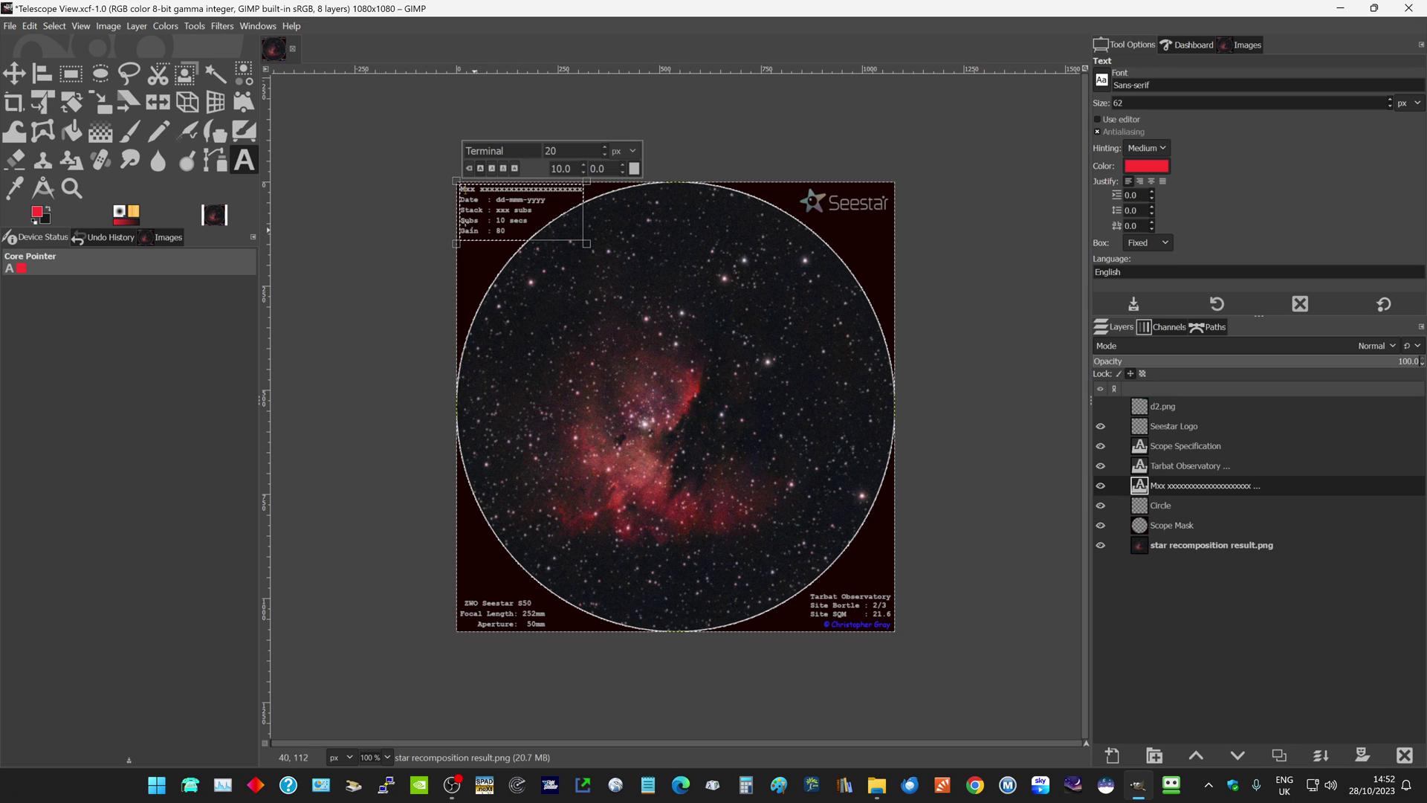
pyautogui.click(15, 73)
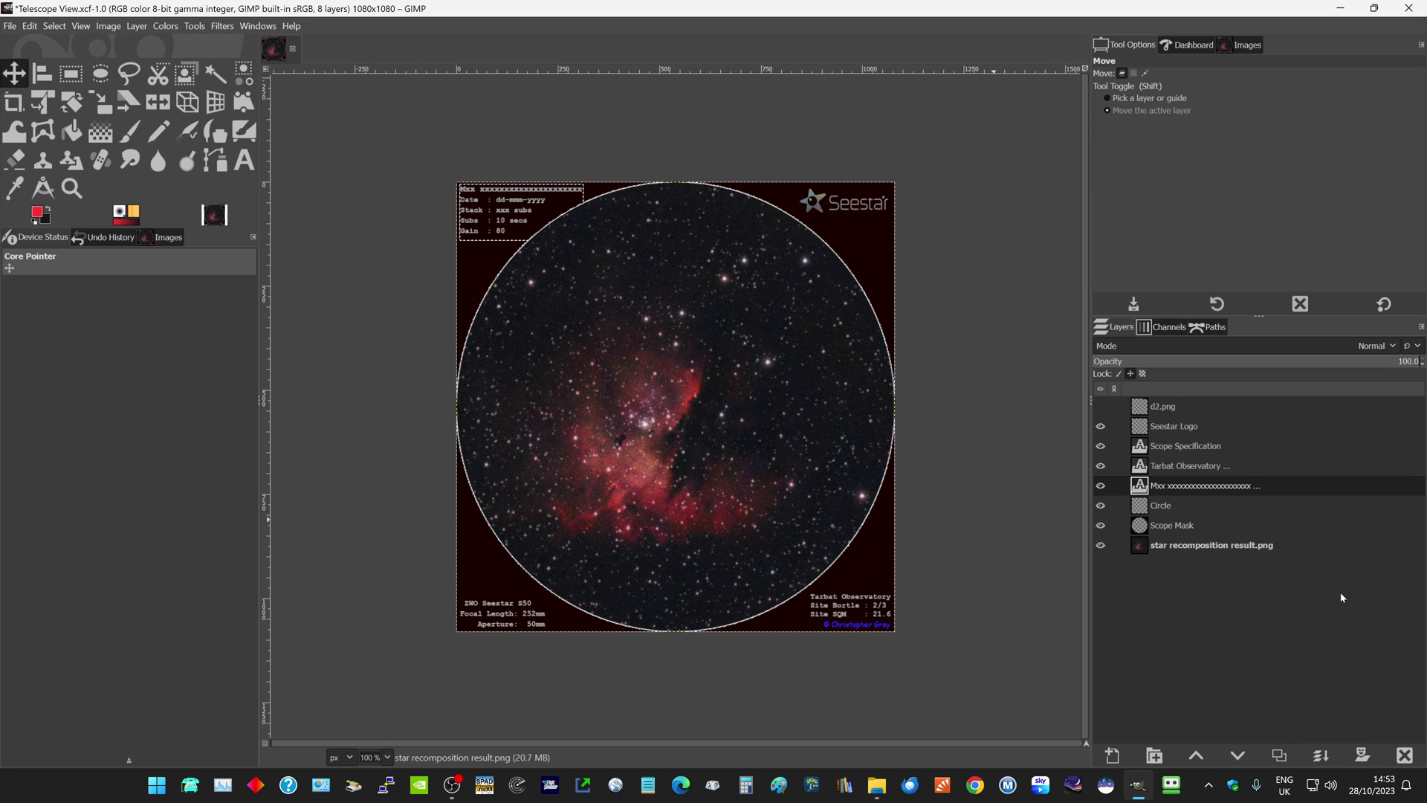
pyautogui.click(1225, 546)
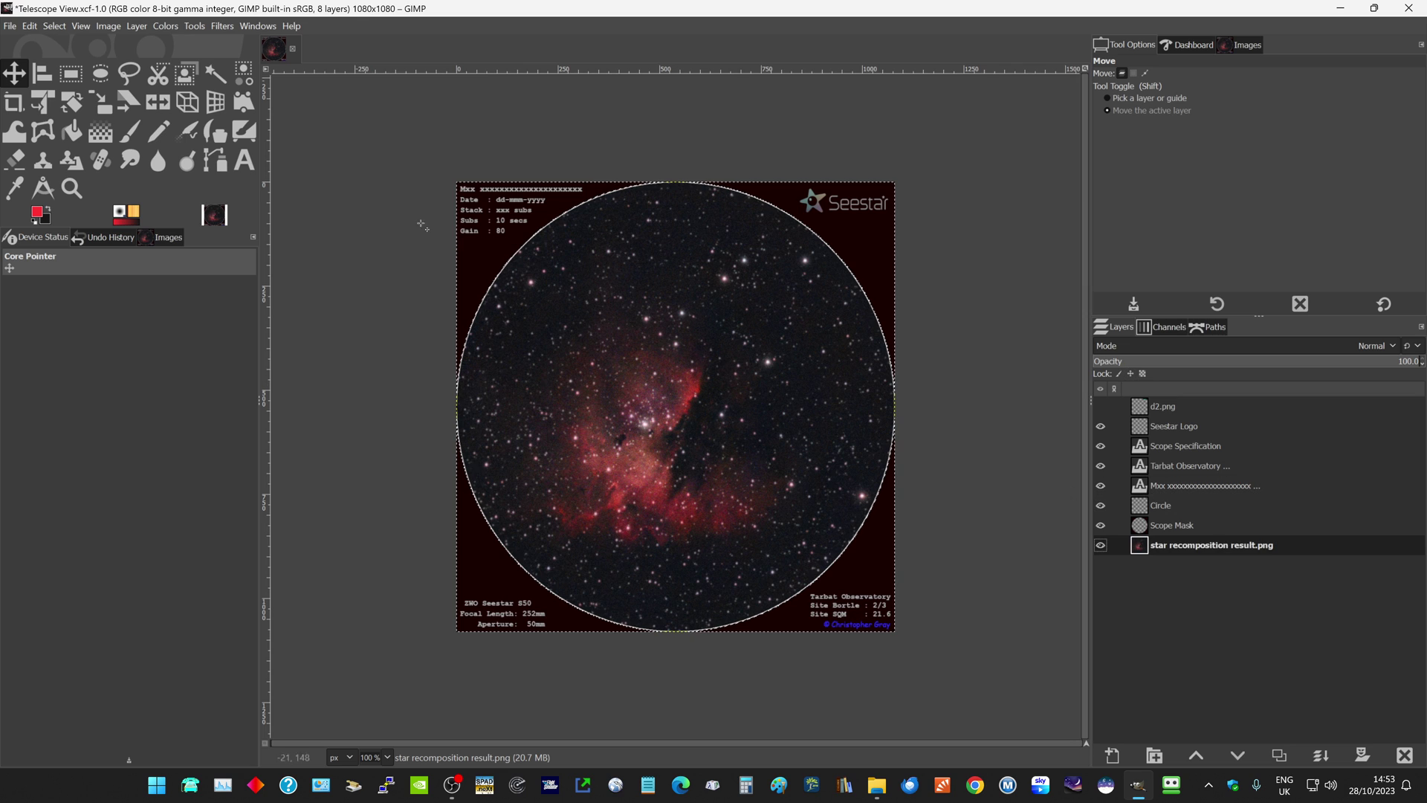
# - Export the composite as Telescope View.png into F:\SEESTAR\Streaming\NGC281W with default PNG settings
pyautogui.click(11, 29)
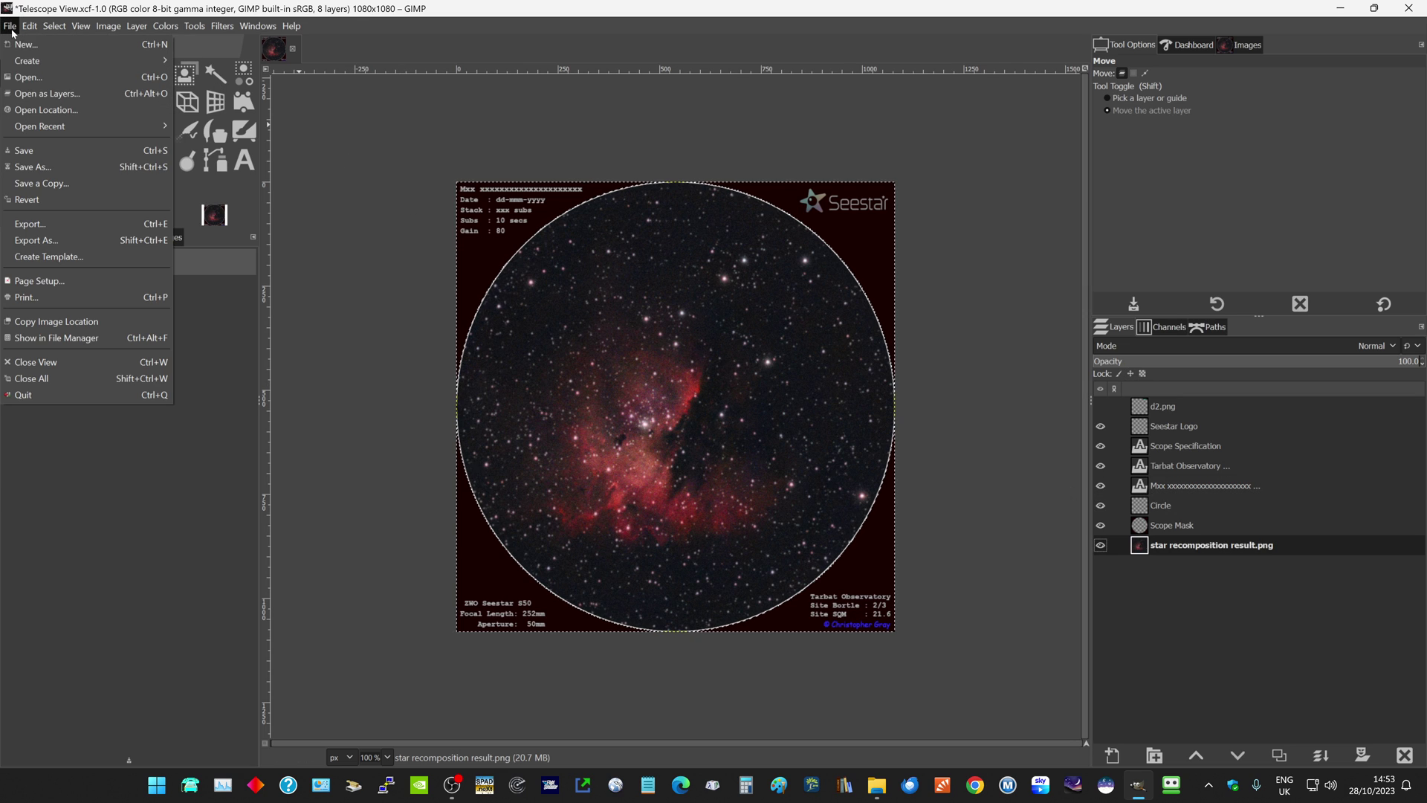
pyautogui.click(23, 225)
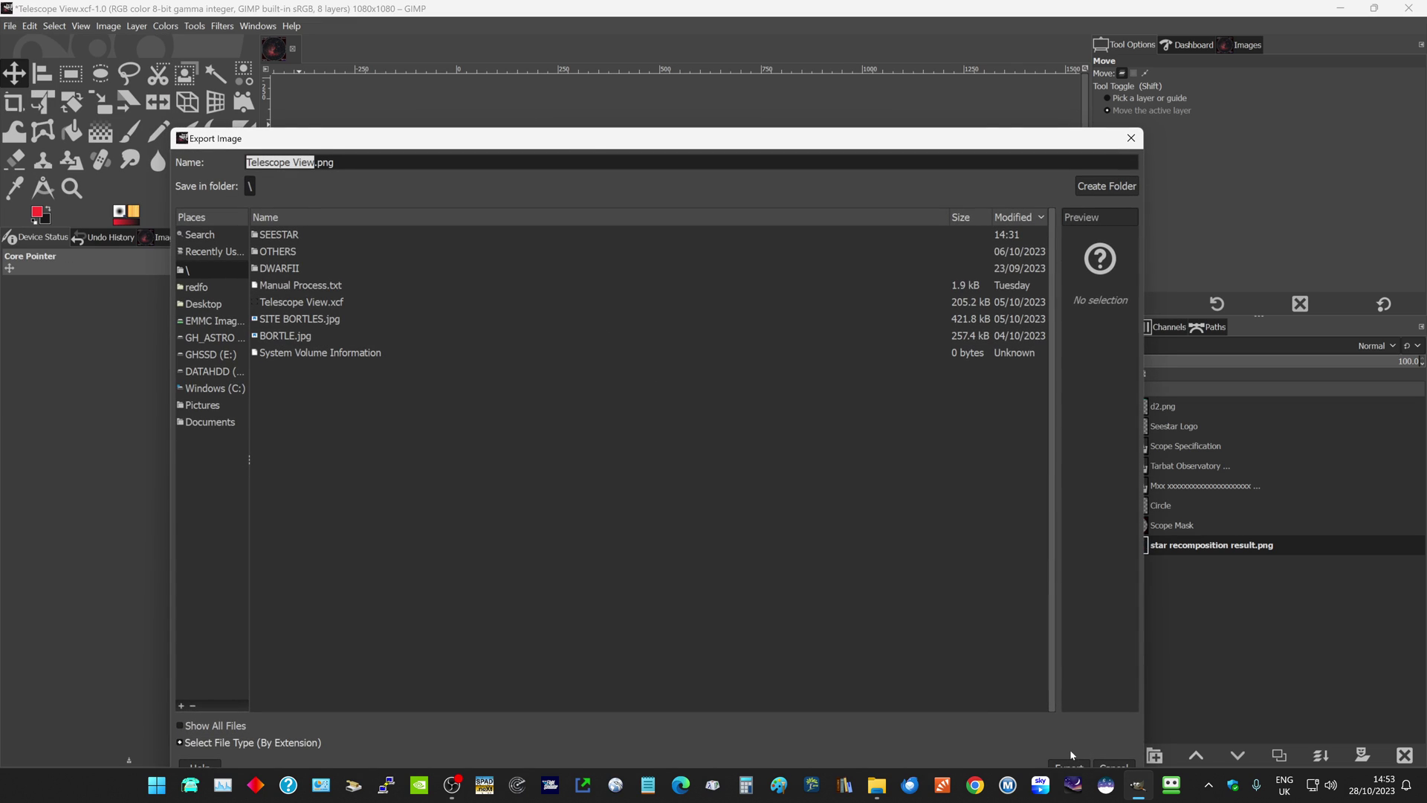
pyautogui.moveTo(792, 140); pyautogui.dragTo(788, 76)
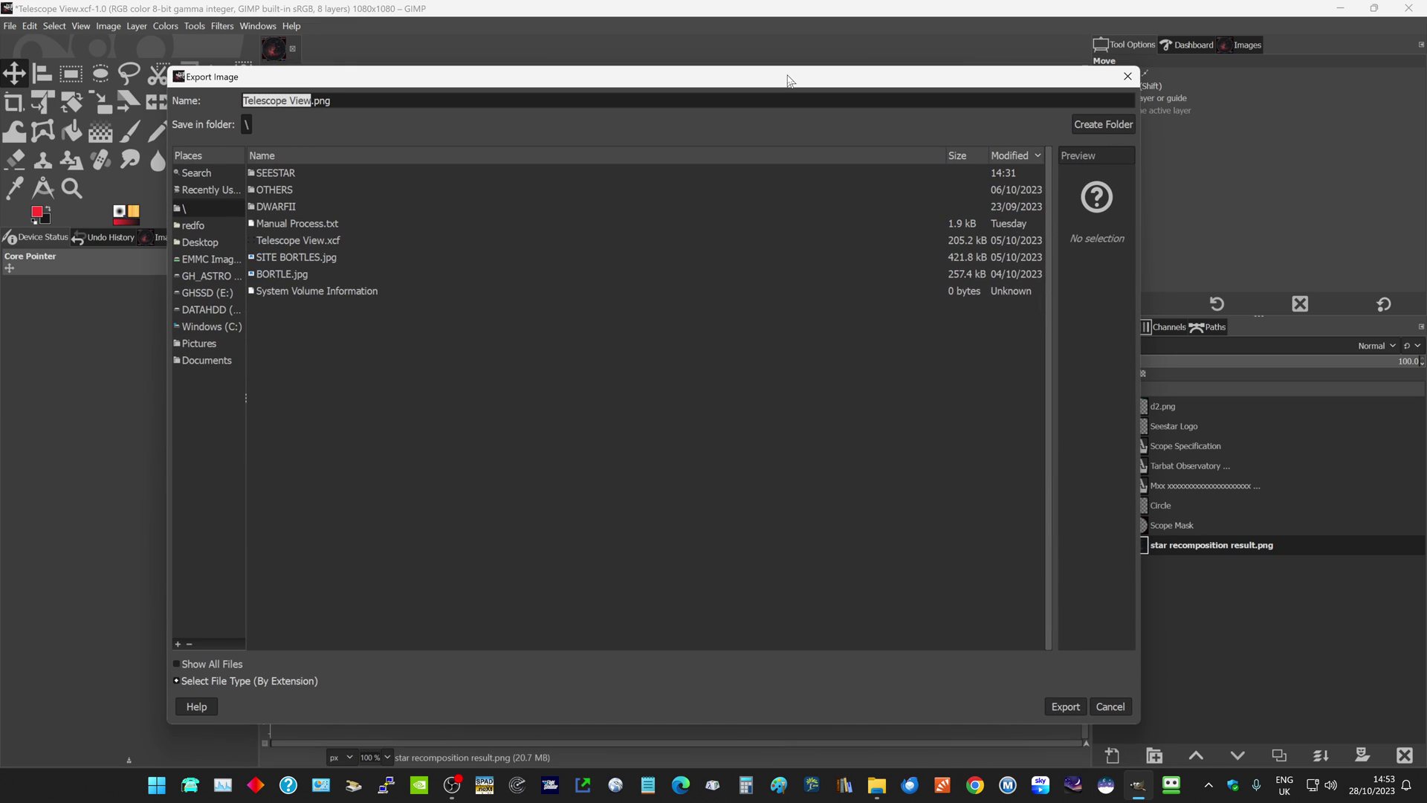
pyautogui.click(291, 235)
pyautogui.doubleClick(287, 171)
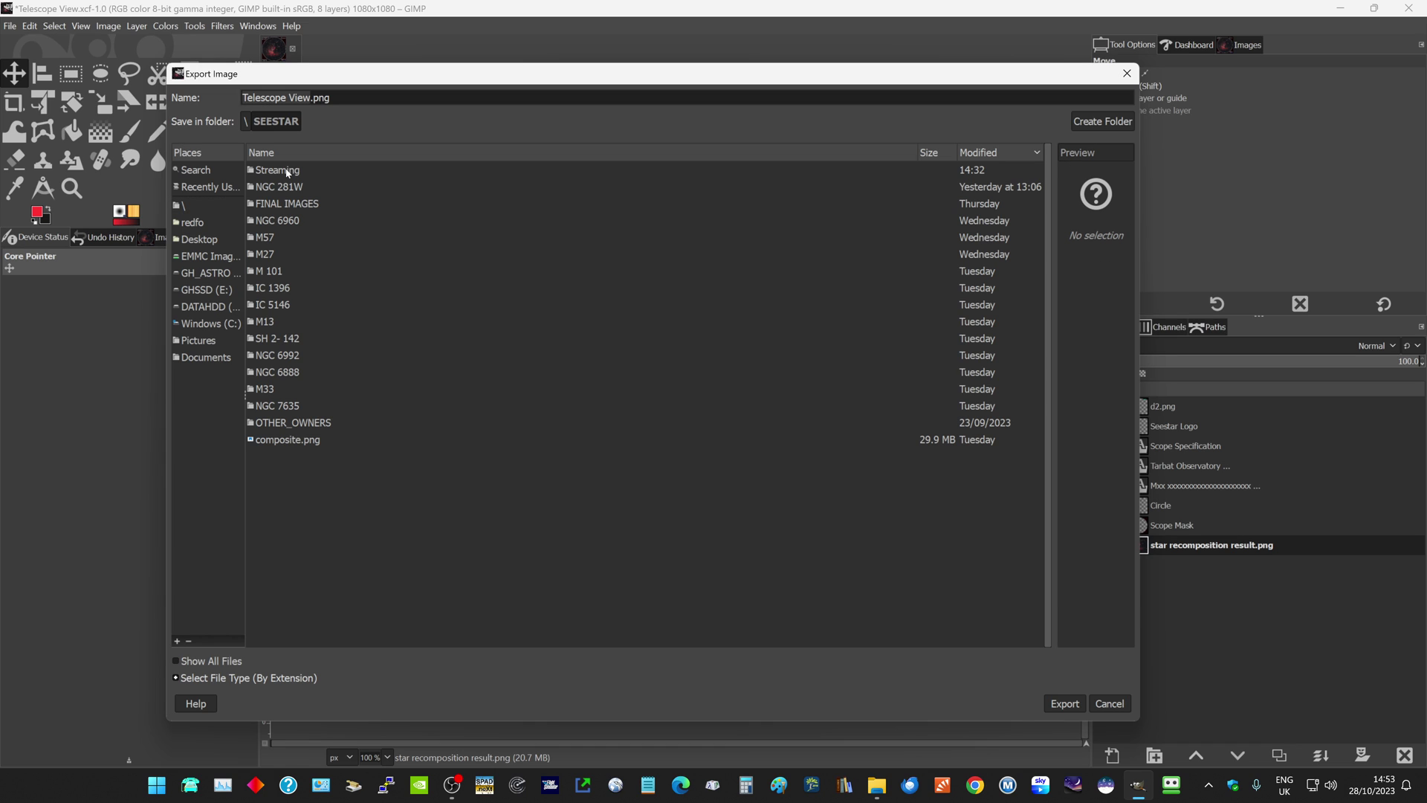
pyautogui.doubleClick(287, 171)
pyautogui.doubleClick(281, 170)
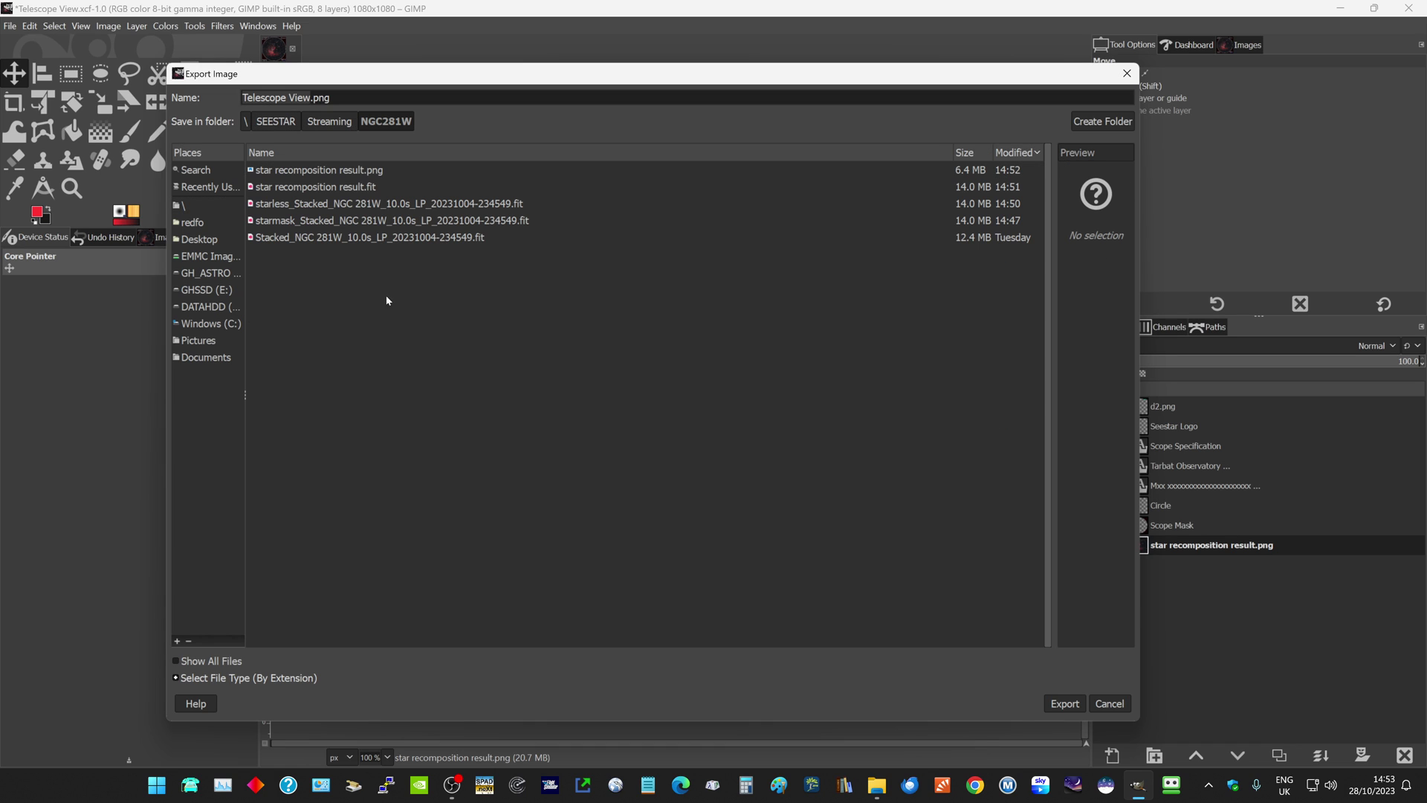
pyautogui.click(1077, 703)
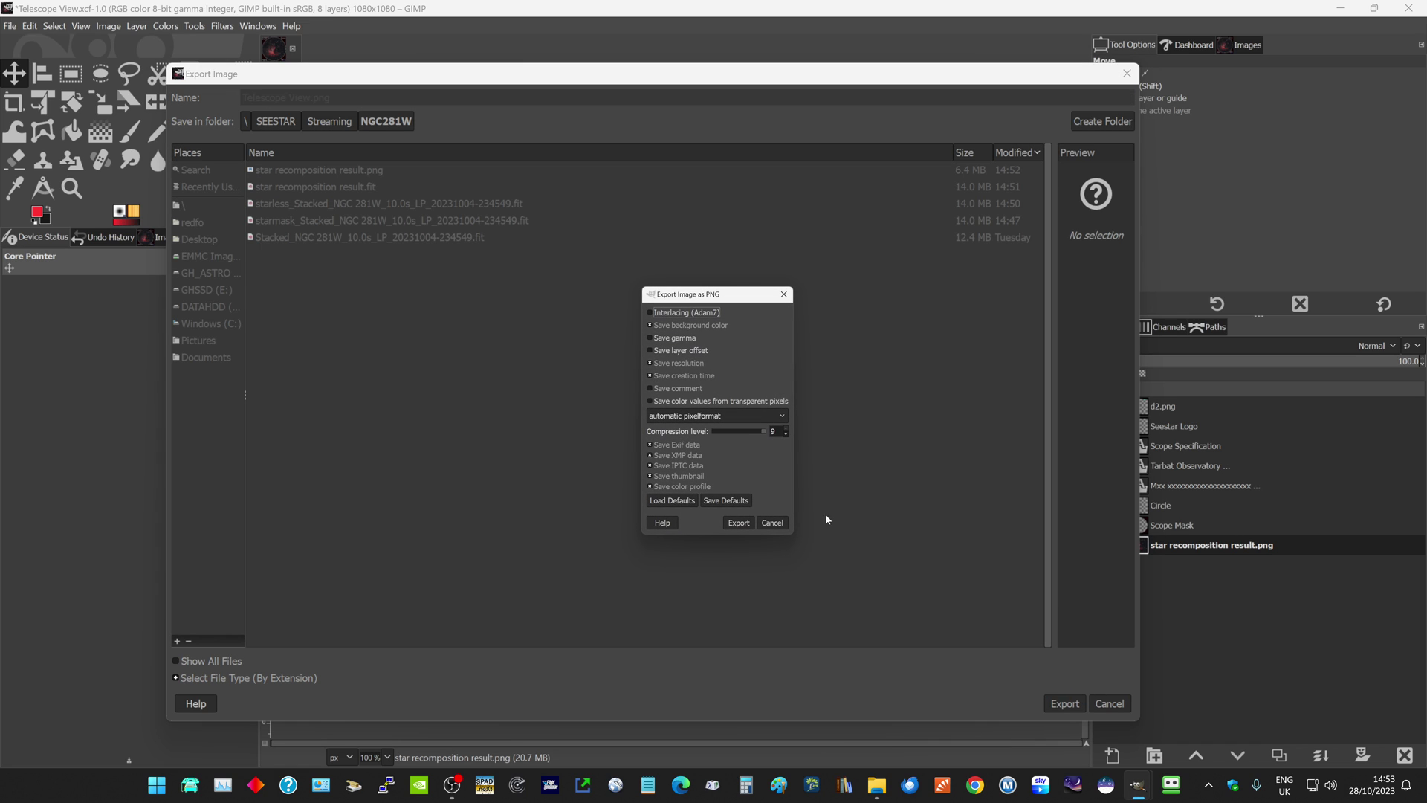
pyautogui.click(744, 526)
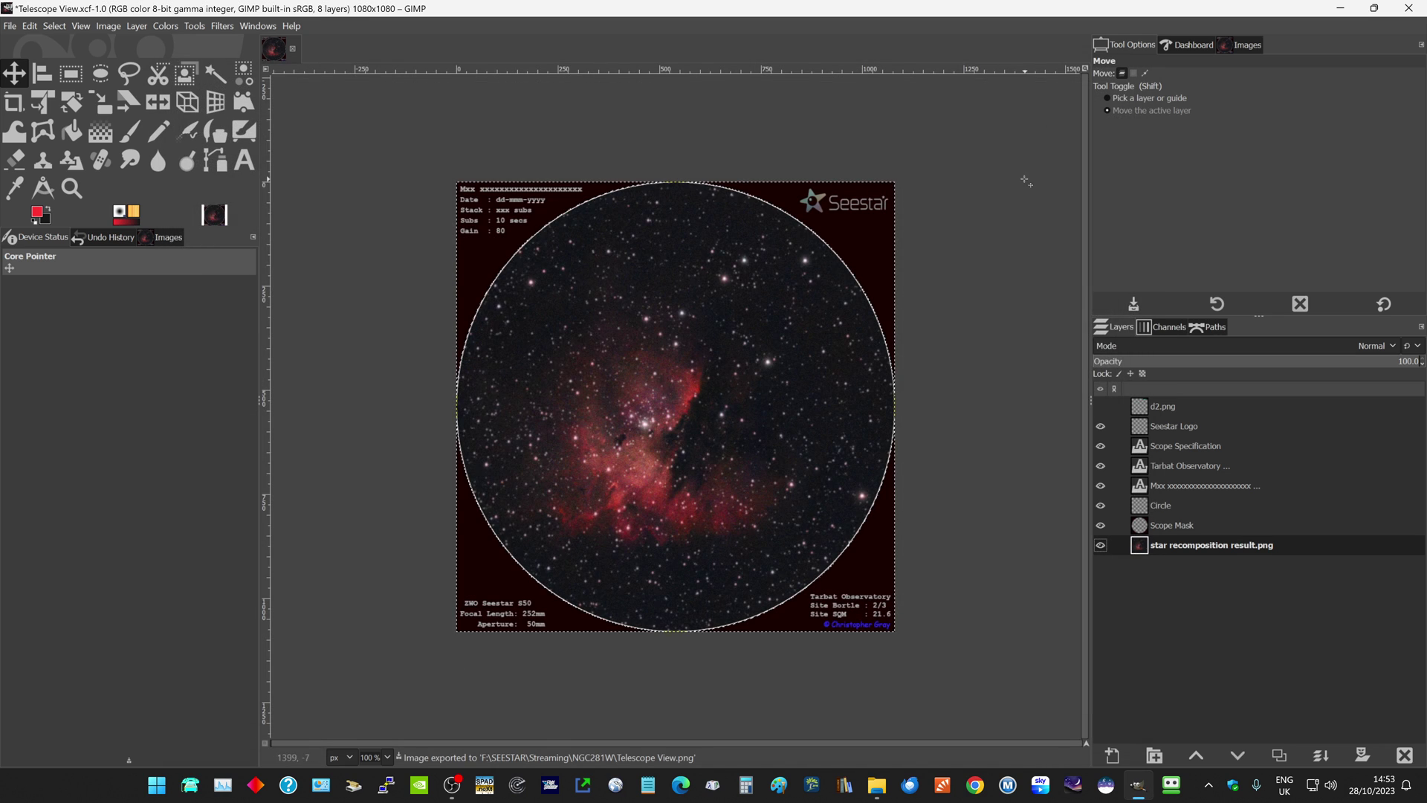
# - Quit GIMP discarding changes, then view Telescope View.png maximised in Photo Gallery
pyautogui.click(1409, 9)
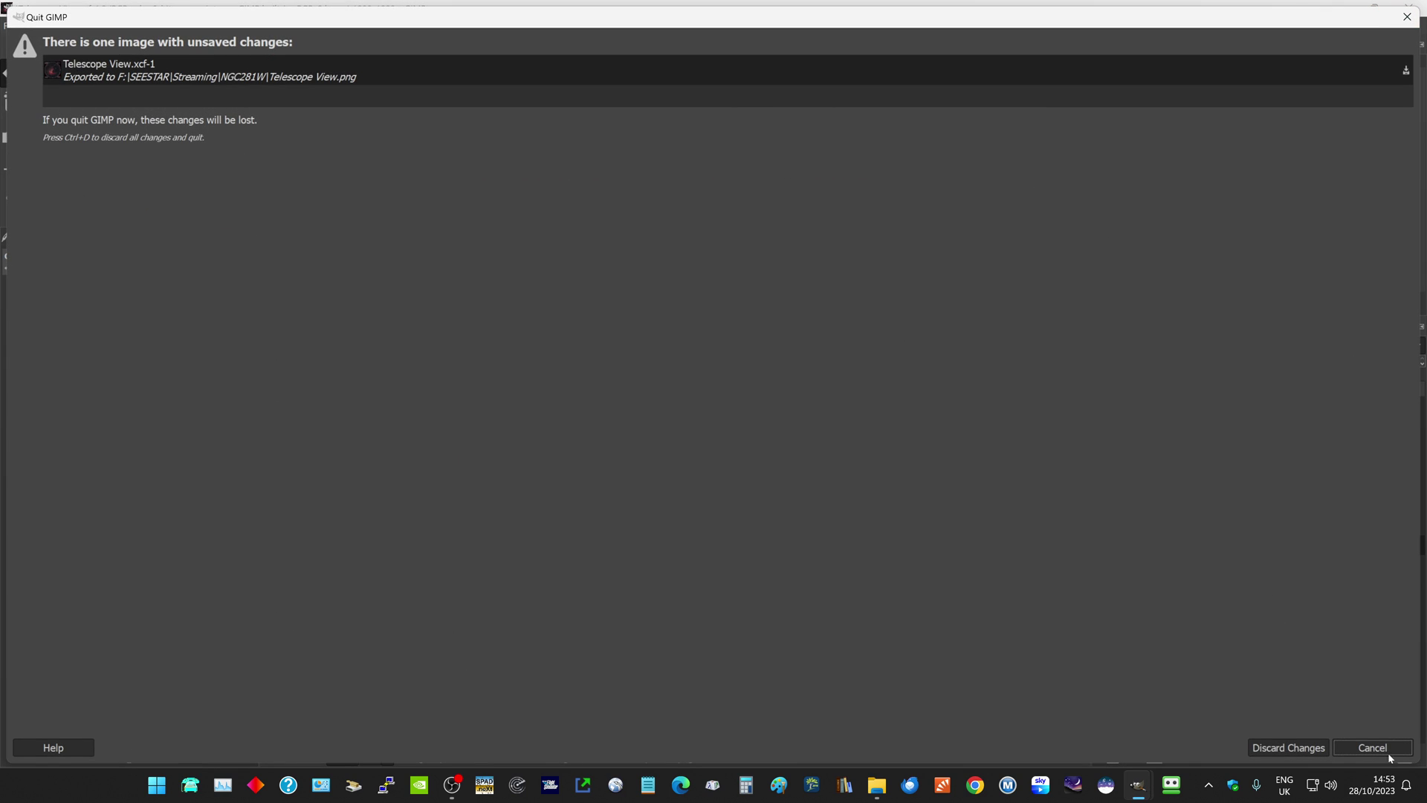
pyautogui.click(1287, 748)
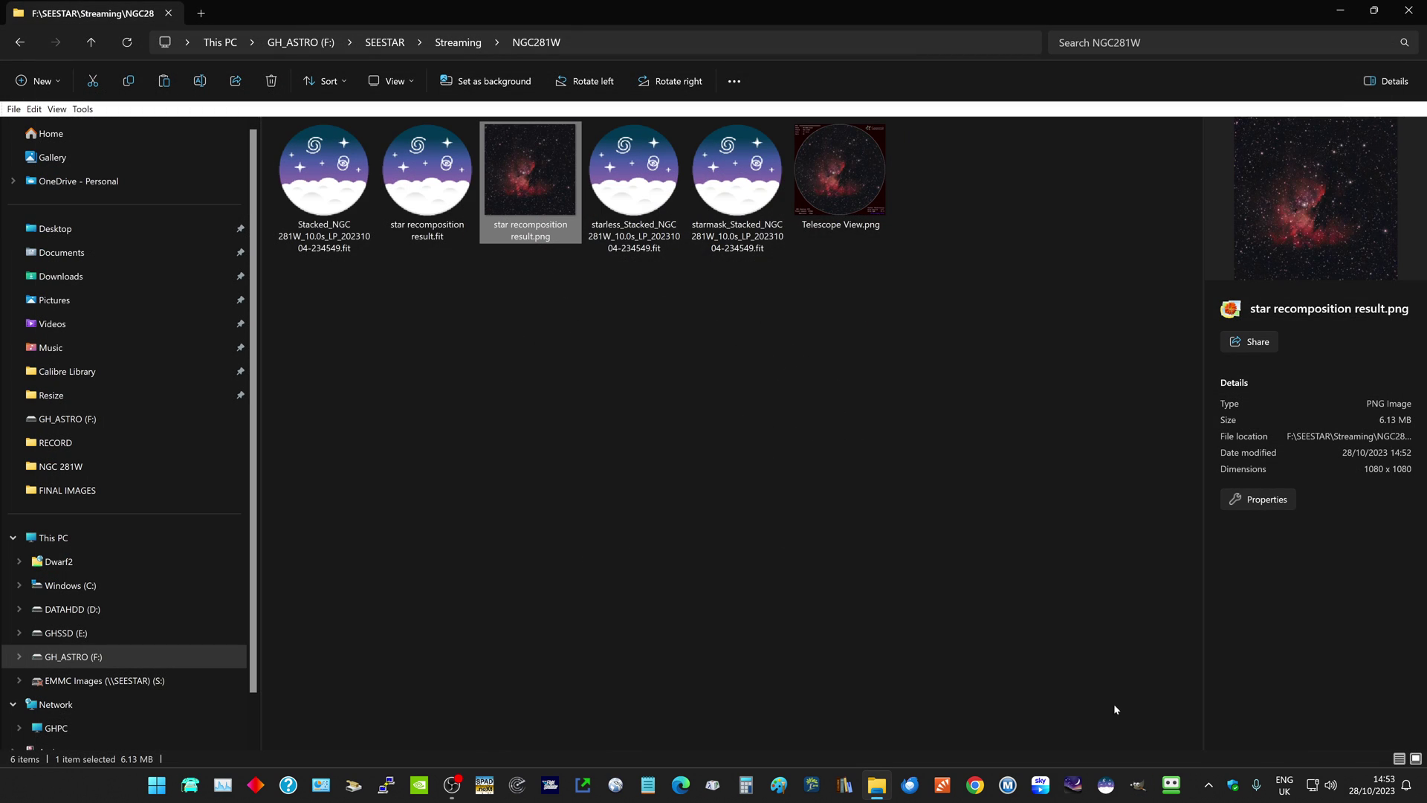
pyautogui.doubleClick(834, 191)
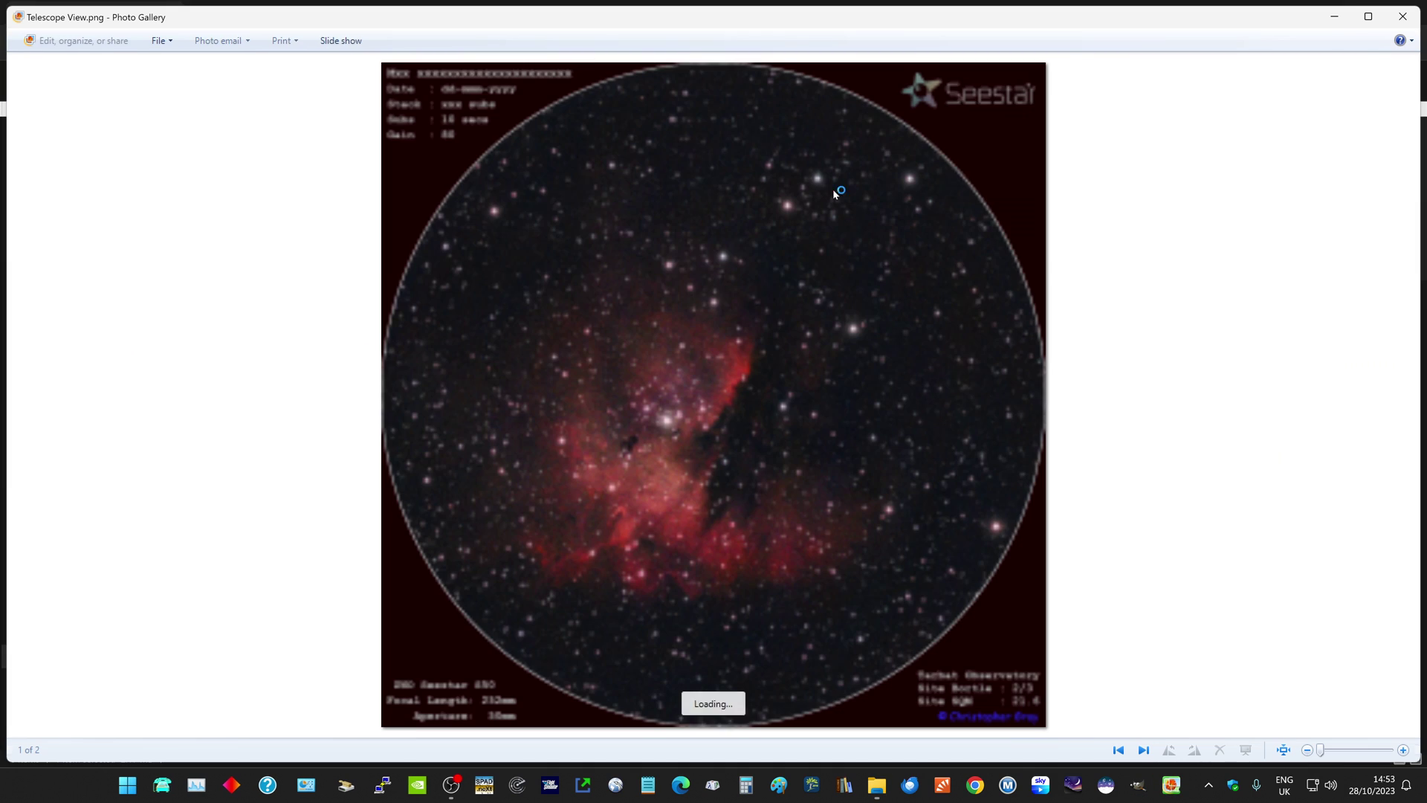
pyautogui.doubleClick(760, 16)
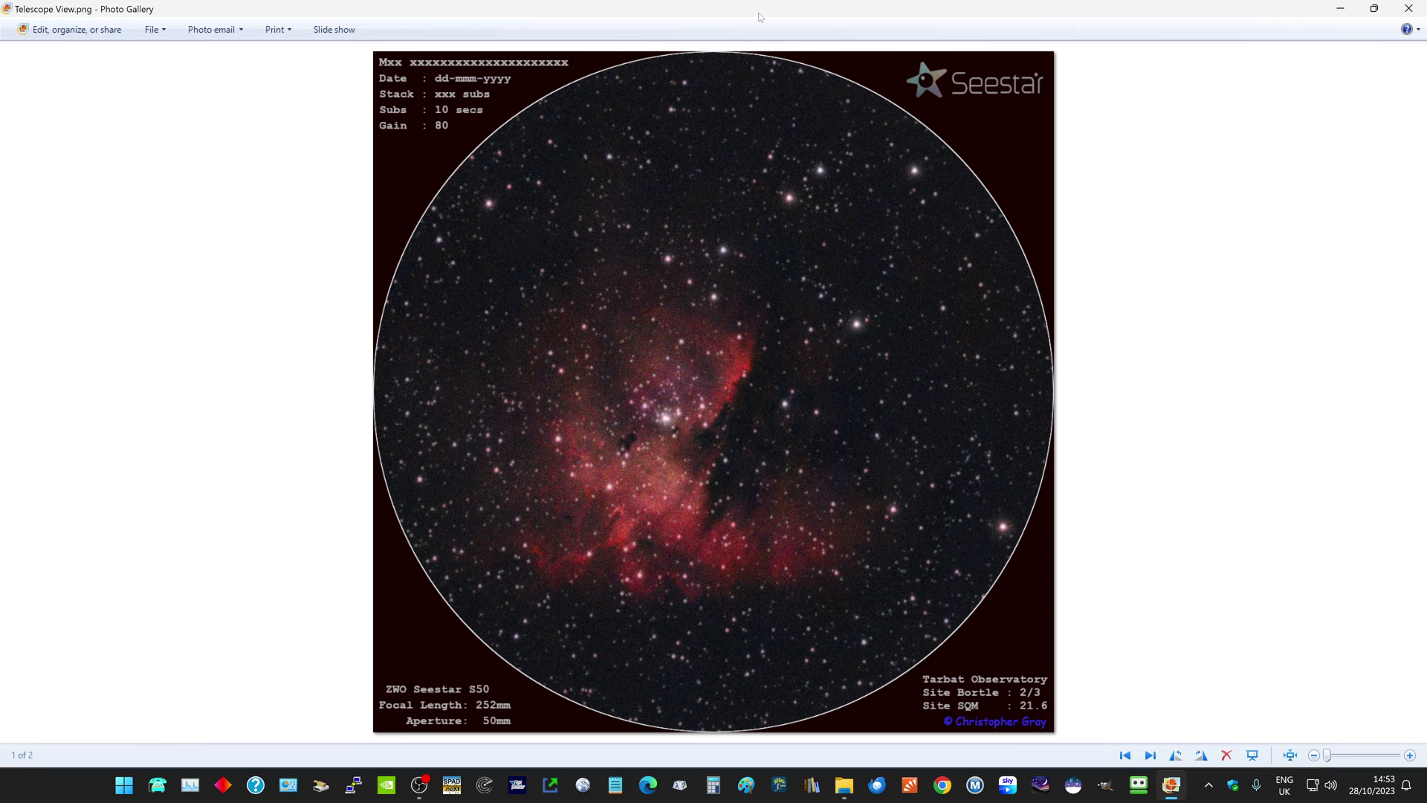